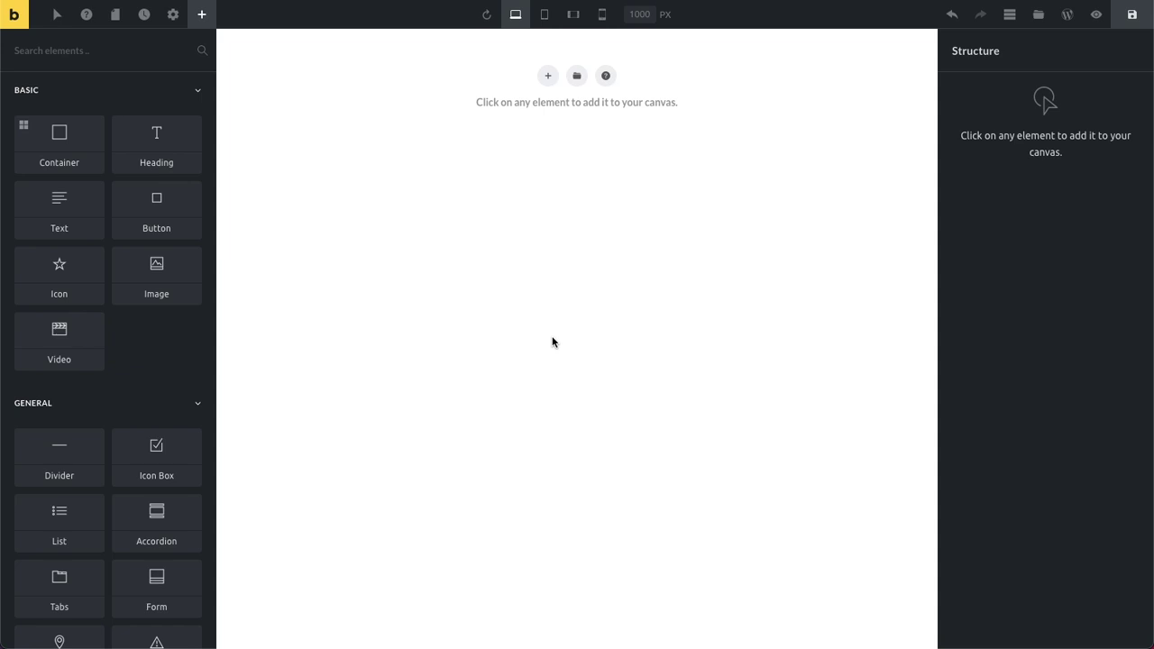
Add a container to the empty page and nest three containers inside it
{"action": "left_click", "coordinate": [550, 338]}
{"action": "left_click", "coordinate": [75, 151]}
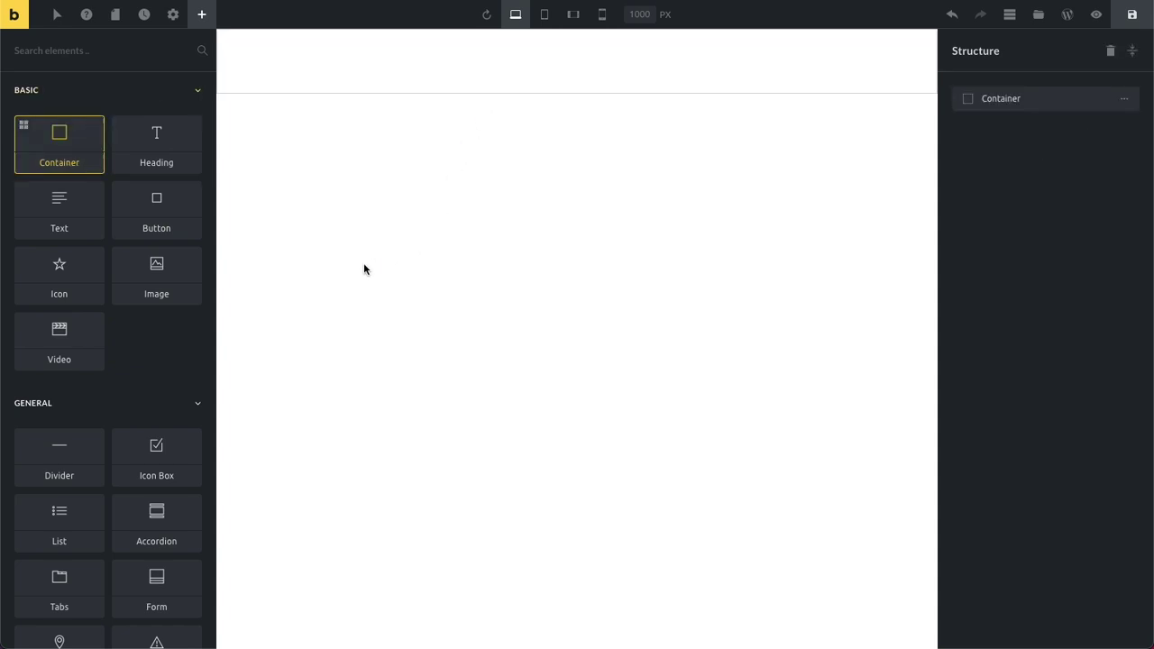
{"action": "left_click", "coordinate": [241, 88]}
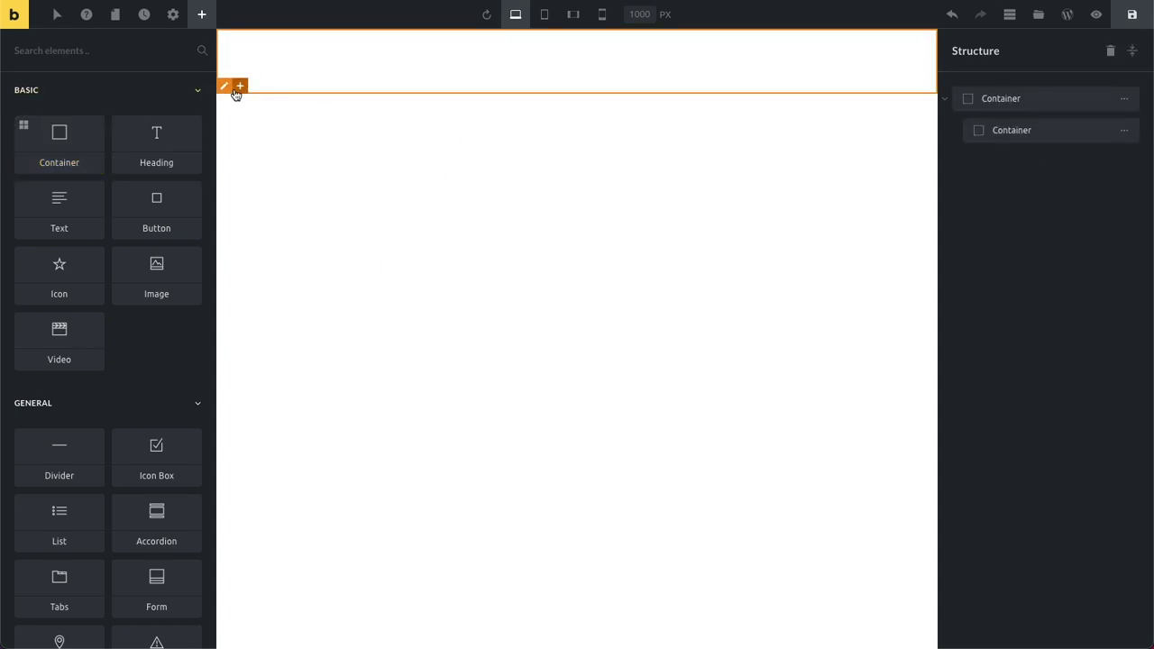
{"action": "left_click", "coordinate": [239, 89]}
{"action": "left_click", "coordinate": [240, 151]}
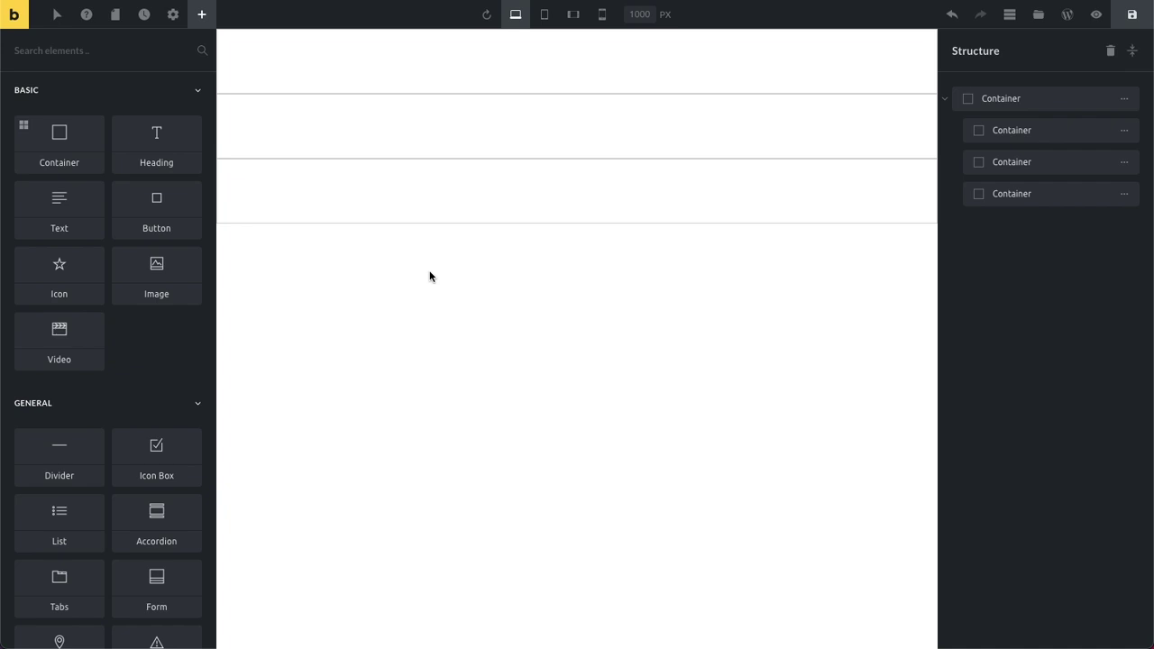
Give the last inner container a padding of 15 in its Style layout settings
{"action": "left_click", "coordinate": [463, 181]}
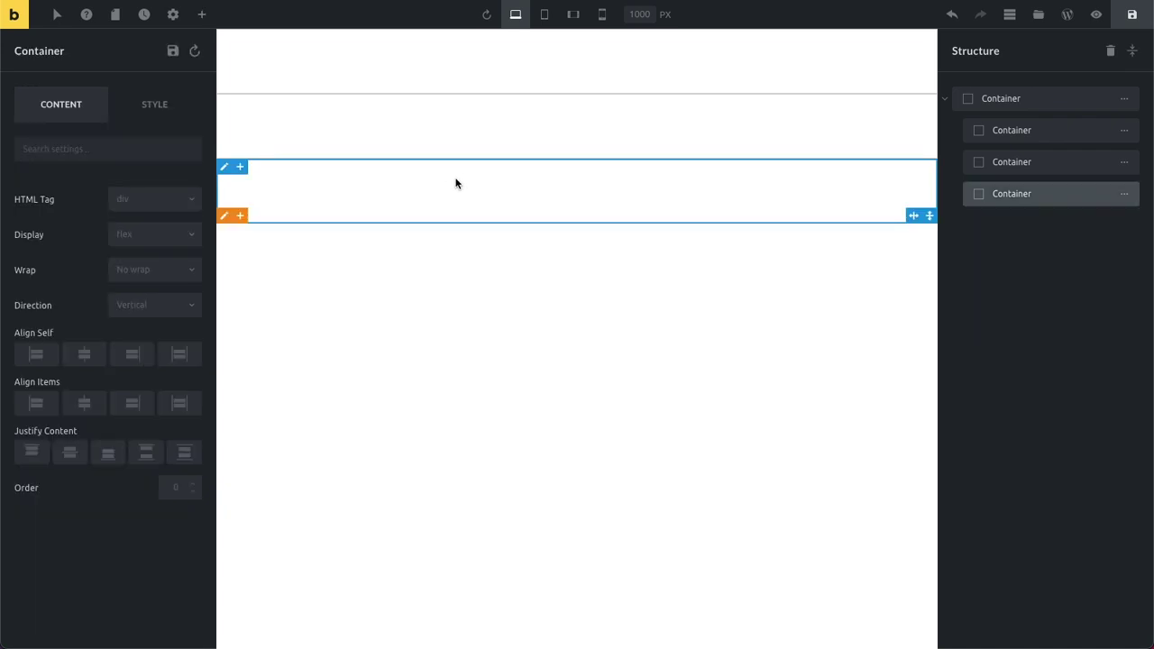
{"action": "left_click", "coordinate": [183, 121]}
{"action": "left_click", "coordinate": [154, 205]}
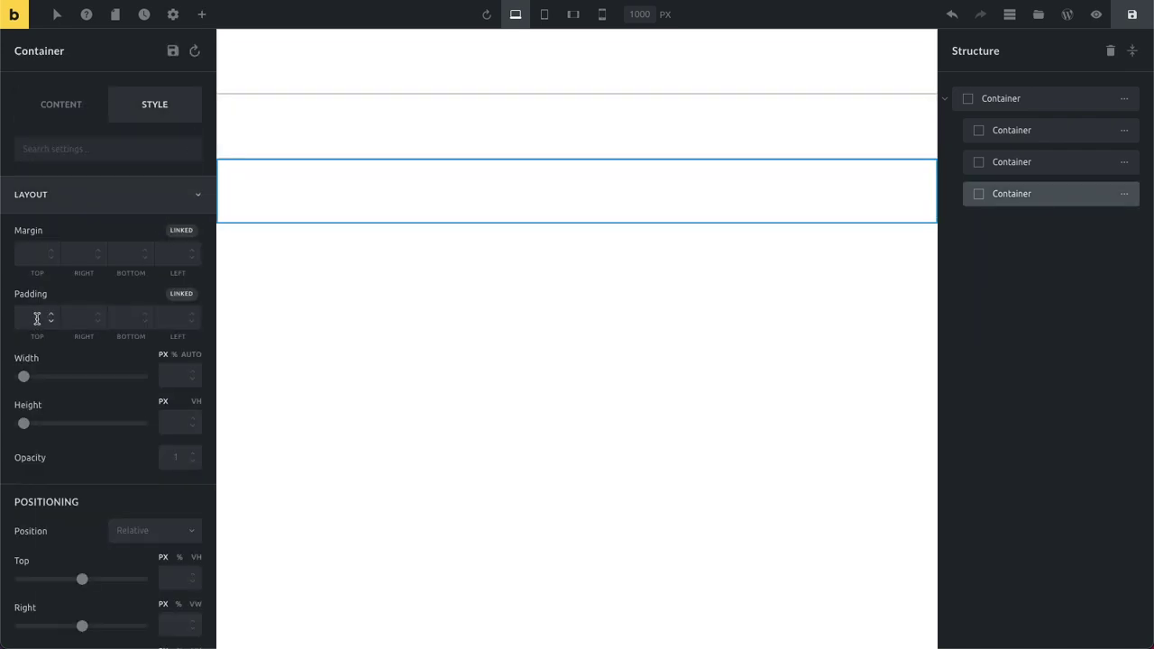
{"action": "left_click", "coordinate": [34, 312]}
{"action": "type", "text": "15"}
{"action": "left_click", "coordinate": [252, 301]}
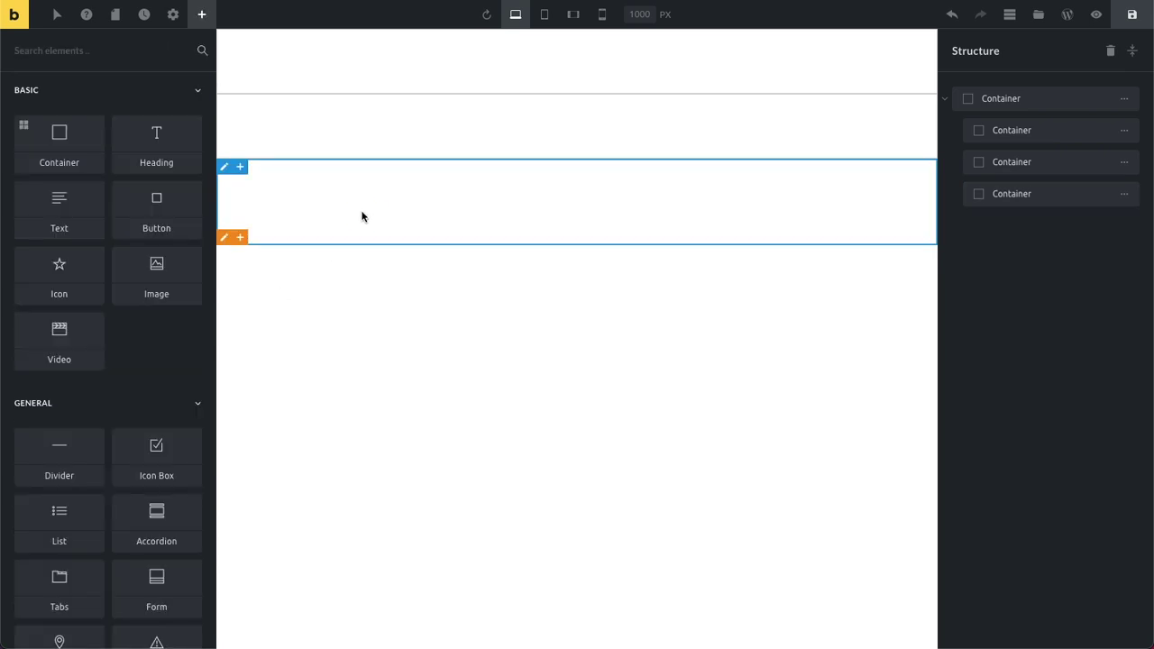
Delete all containers from the page to start over
{"action": "right_click", "coordinate": [361, 211]}
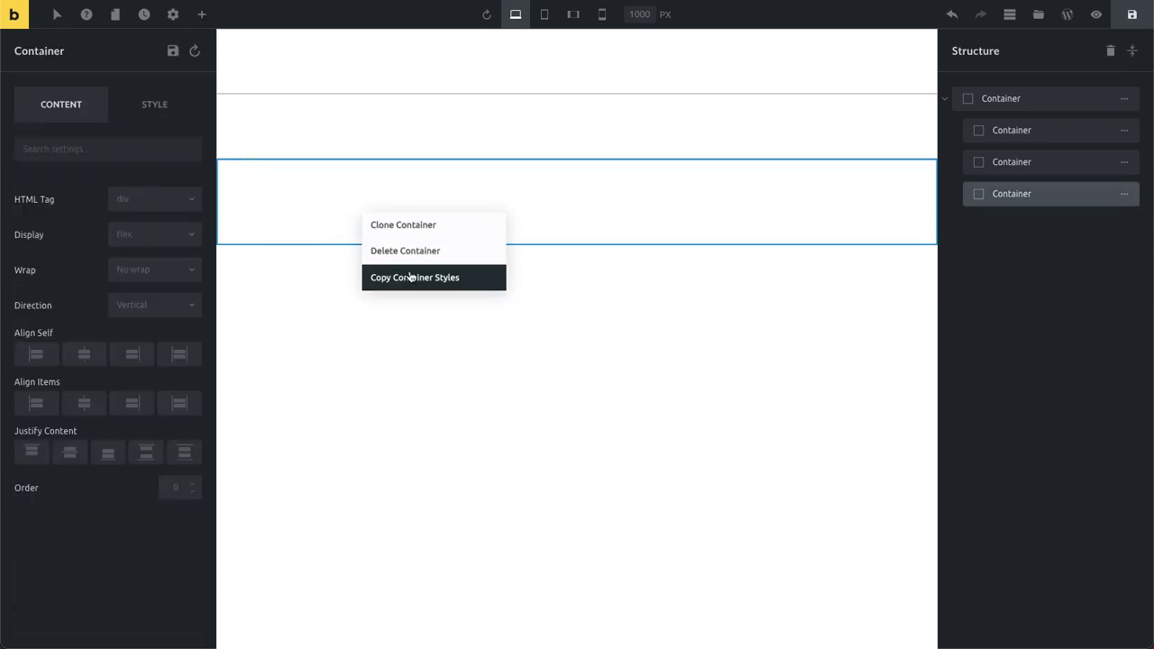
{"action": "left_click", "coordinate": [695, 280]}
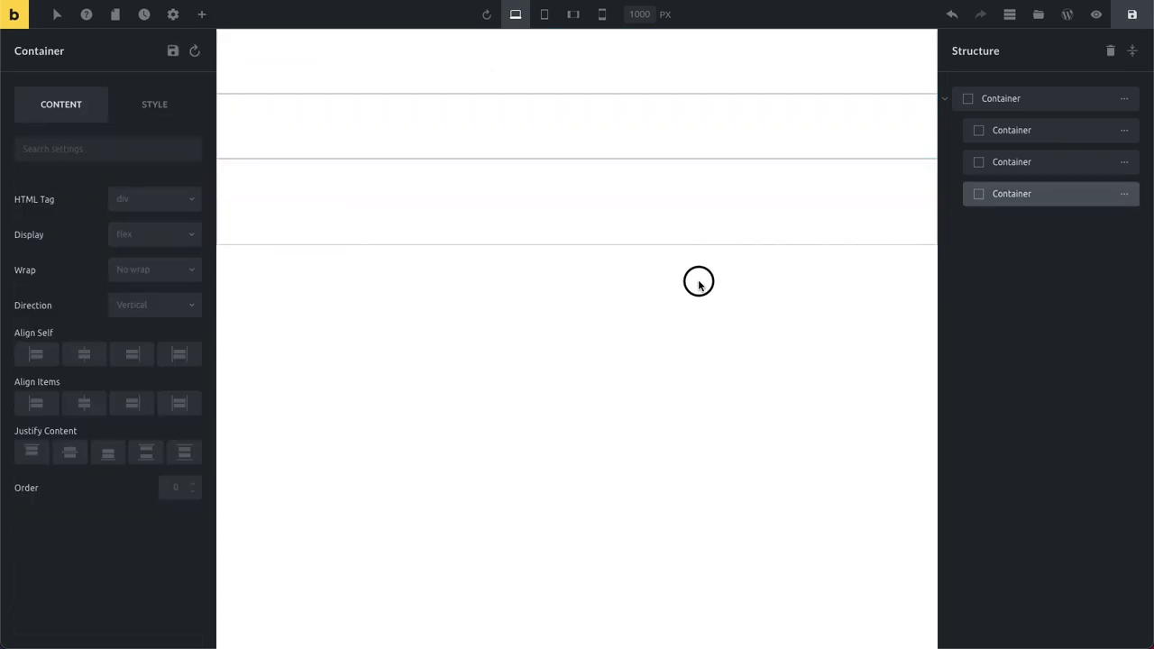
{"action": "left_click", "coordinate": [1109, 50]}
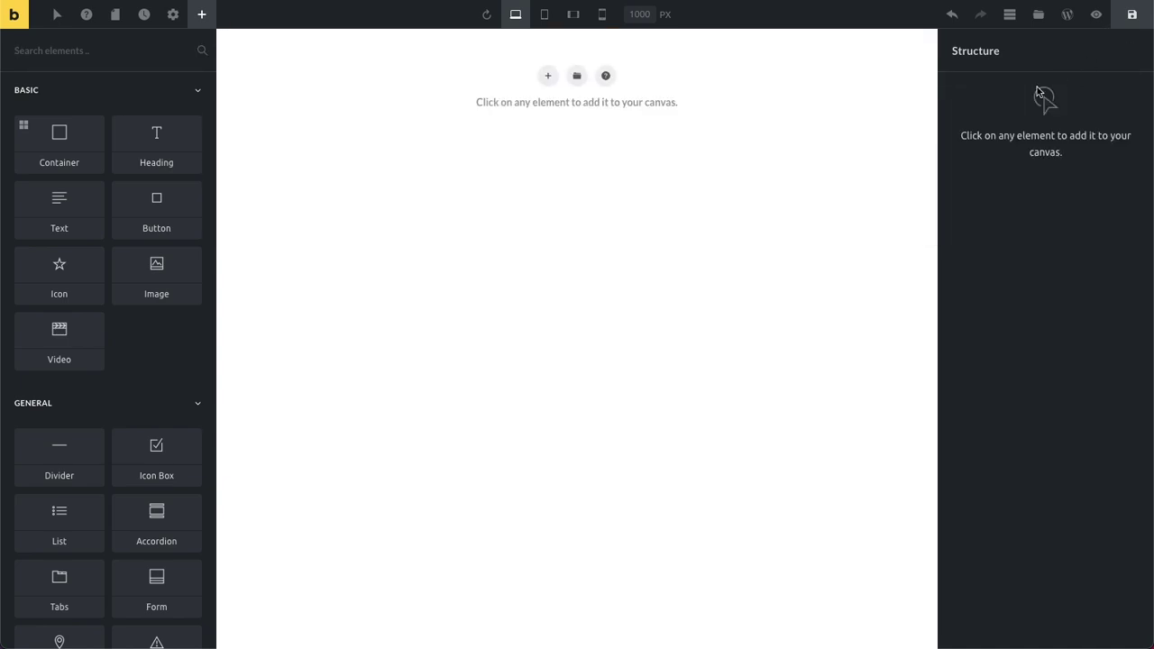
Insert a stretched container with 3 inner containers and padding 15 from quick options
{"action": "left_click", "coordinate": [27, 129]}
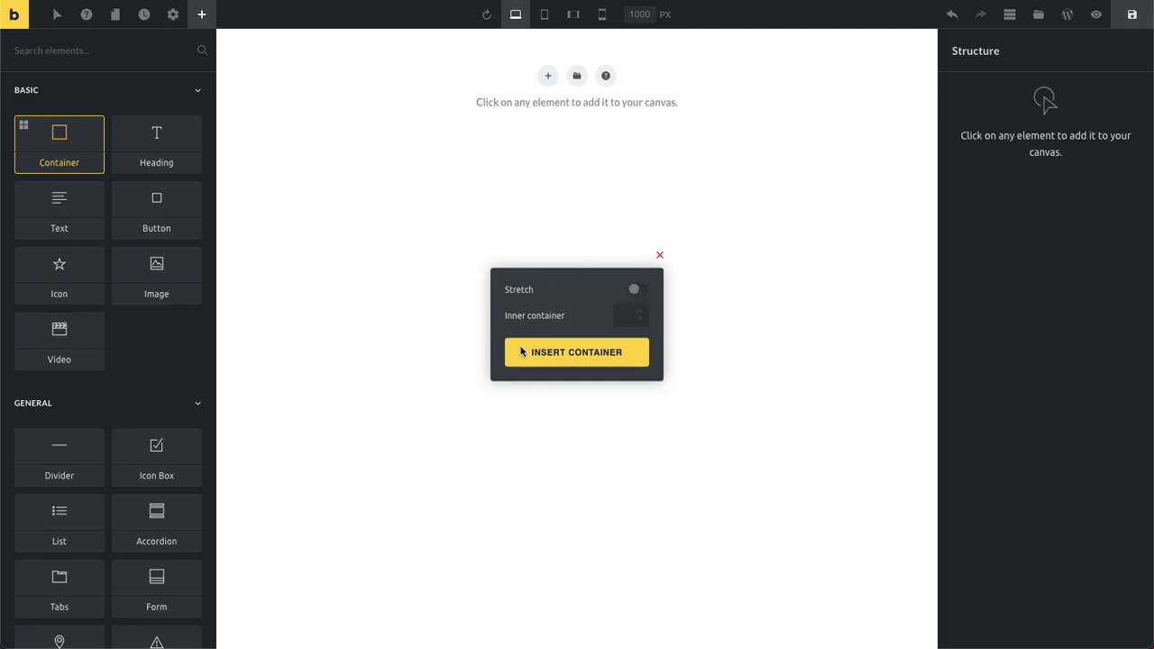
{"action": "left_click", "coordinate": [638, 289]}
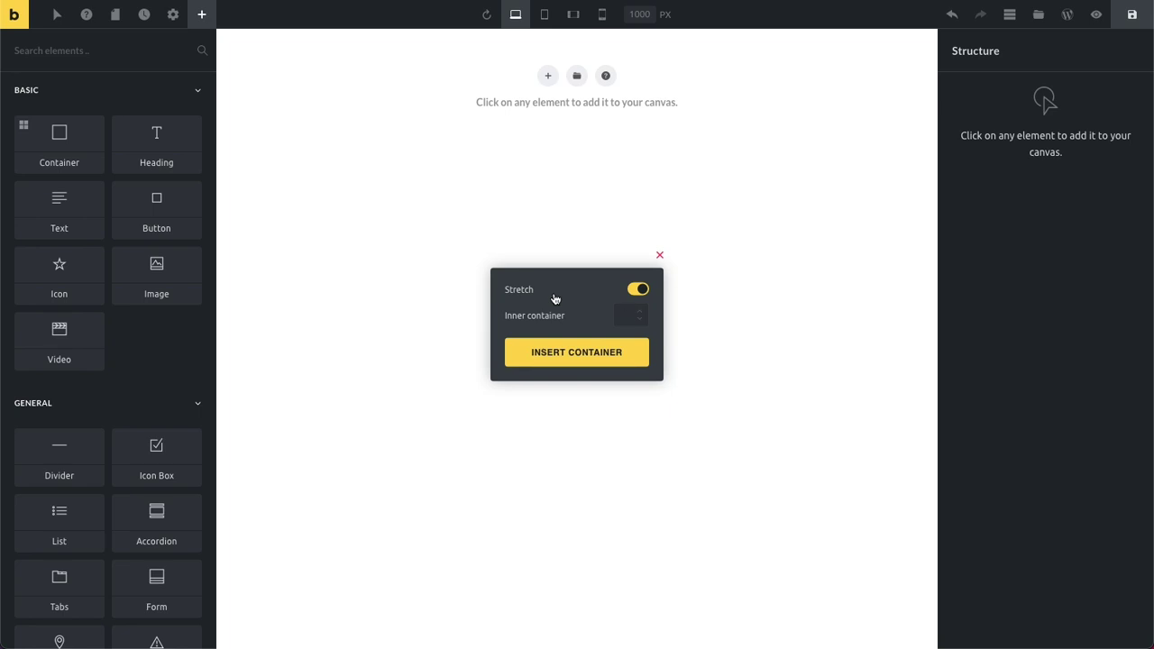
{"action": "type", "text": "3"}
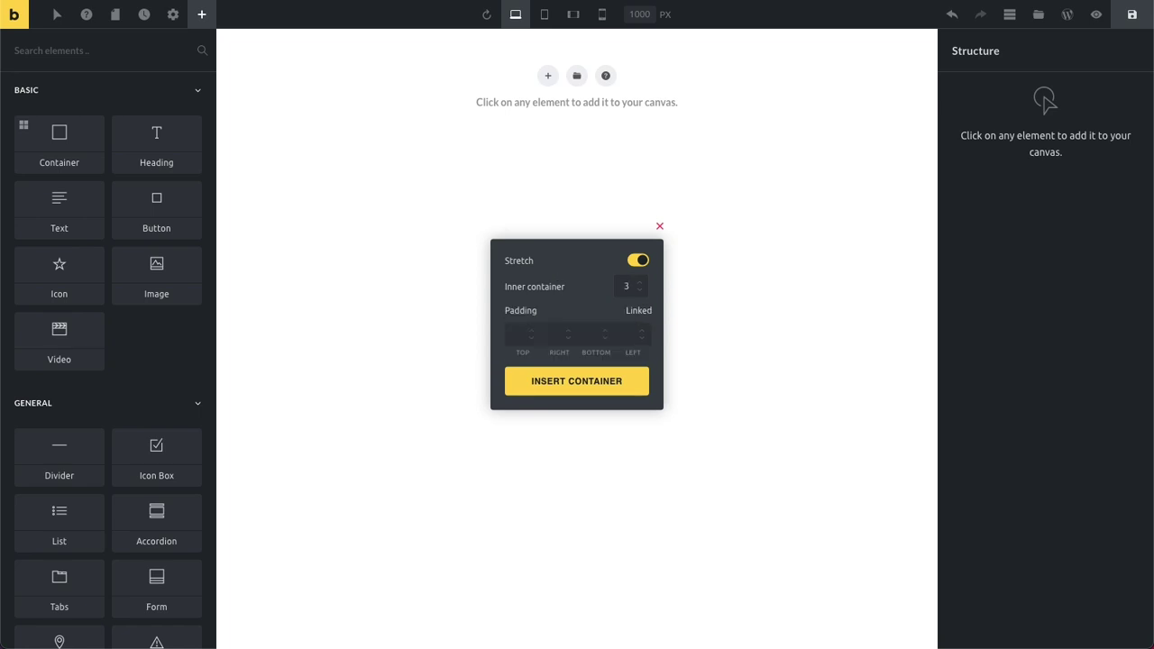
{"action": "left_click", "coordinate": [518, 335]}
{"action": "type", "text": "15"}
{"action": "left_click", "coordinate": [587, 382]}
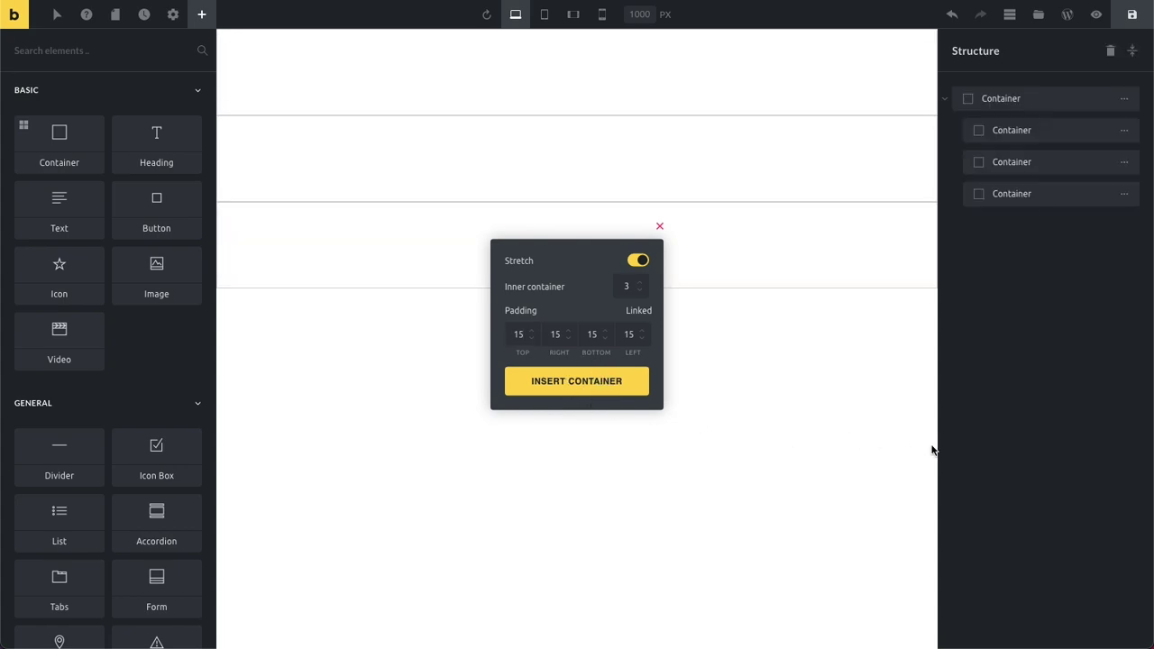
Move the first inner container down one position in the structure
{"action": "left_click", "coordinate": [1123, 99]}
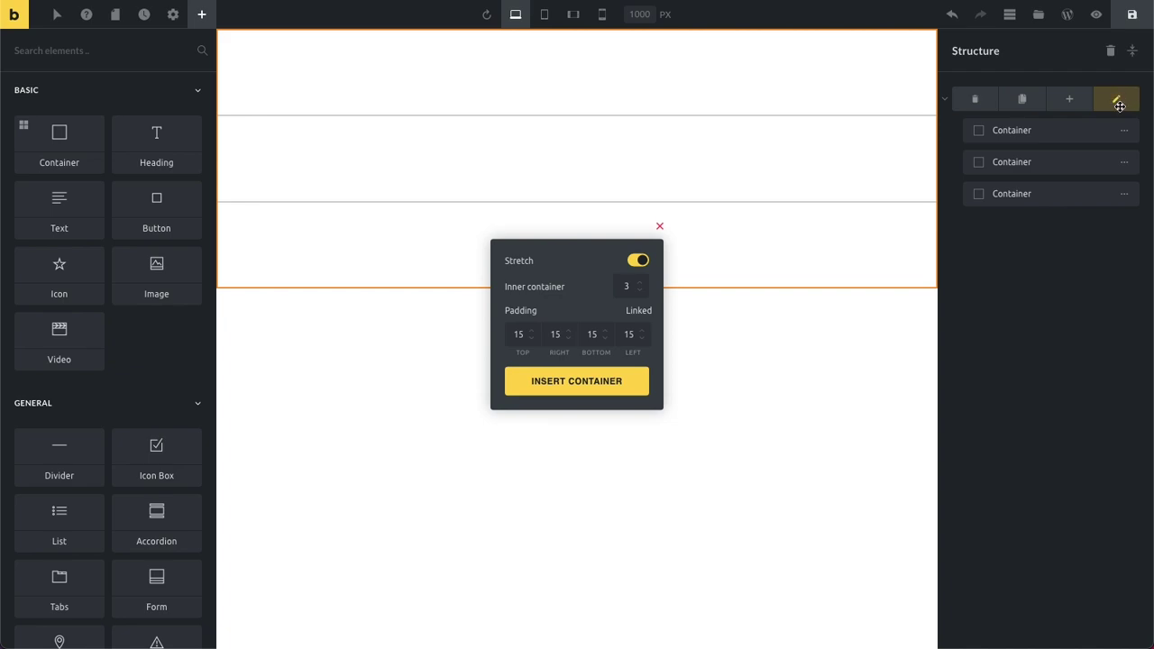
{"action": "mouse_move", "coordinate": [1121, 132]}
{"action": "left_click_drag", "start_coordinate": [1122, 133], "coordinate": [1115, 162]}
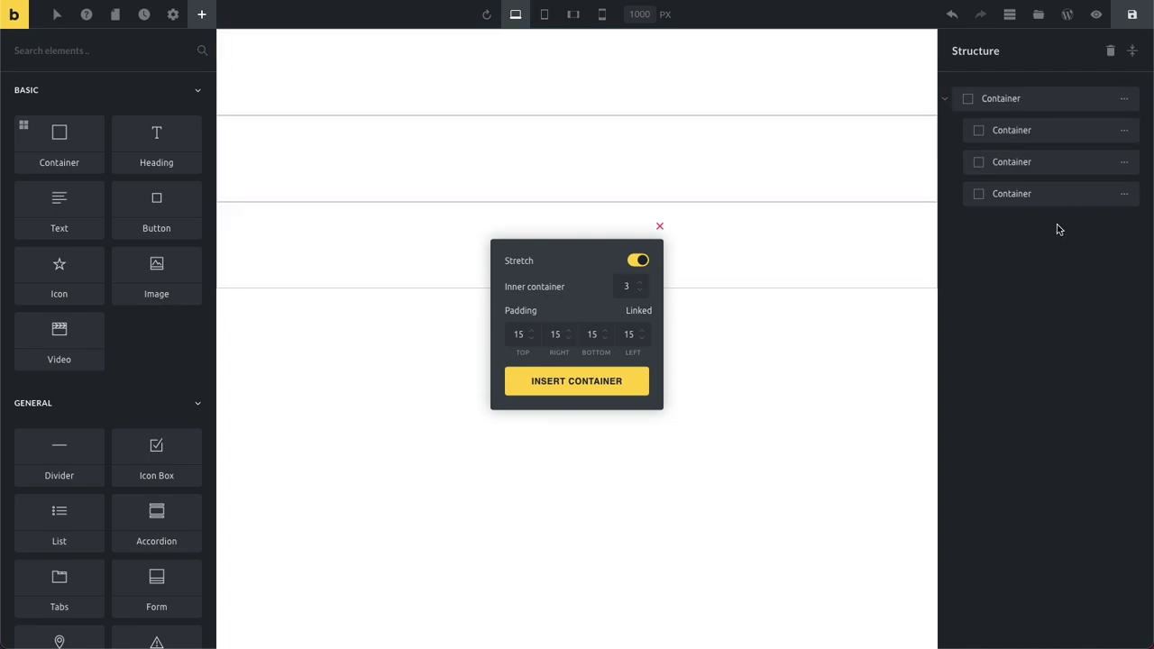
Check the top inner container's padding under Style > Layout
{"action": "left_click", "coordinate": [759, 82]}
{"action": "left_click", "coordinate": [150, 117]}
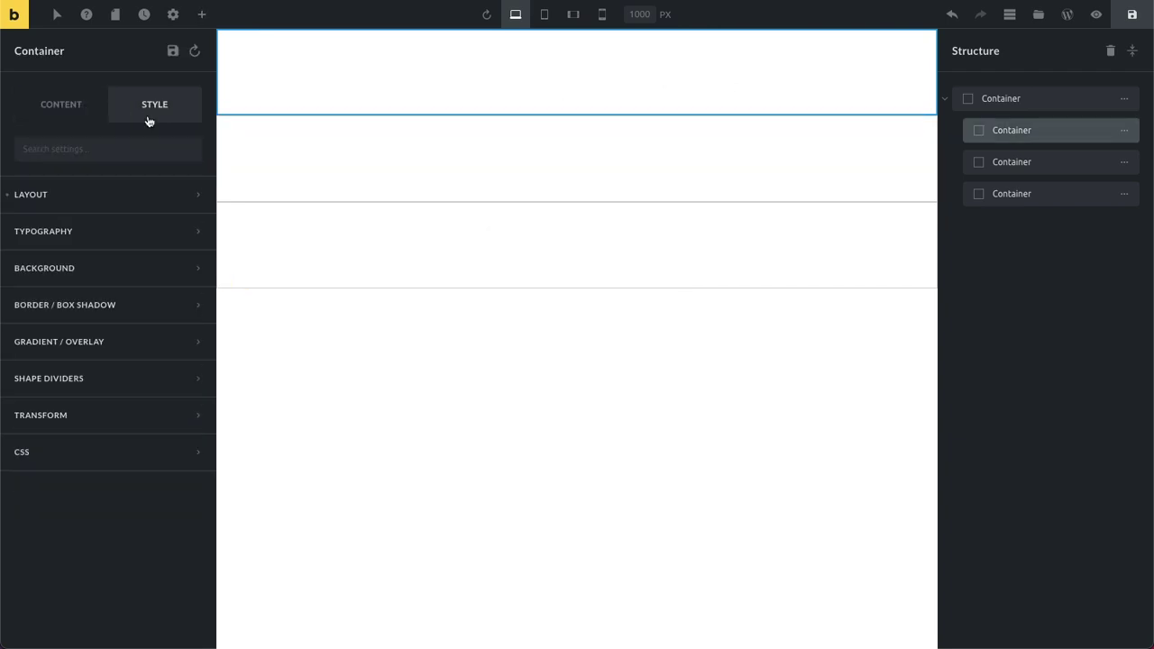
{"action": "left_click", "coordinate": [133, 197]}
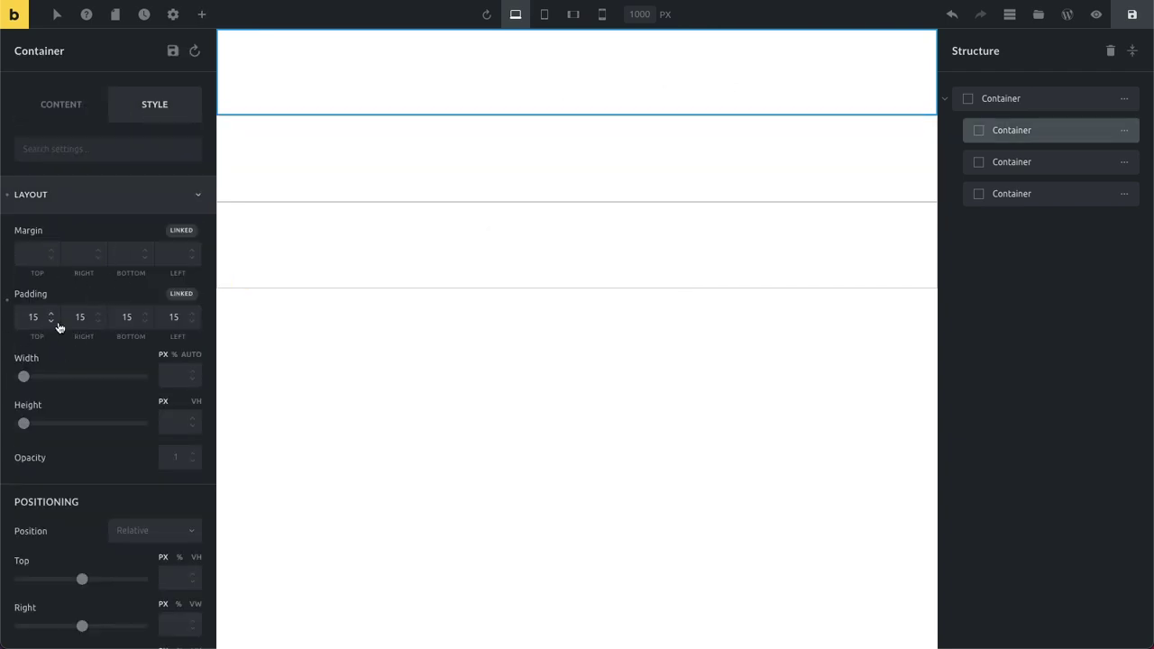
{"action": "left_click", "coordinate": [496, 358]}
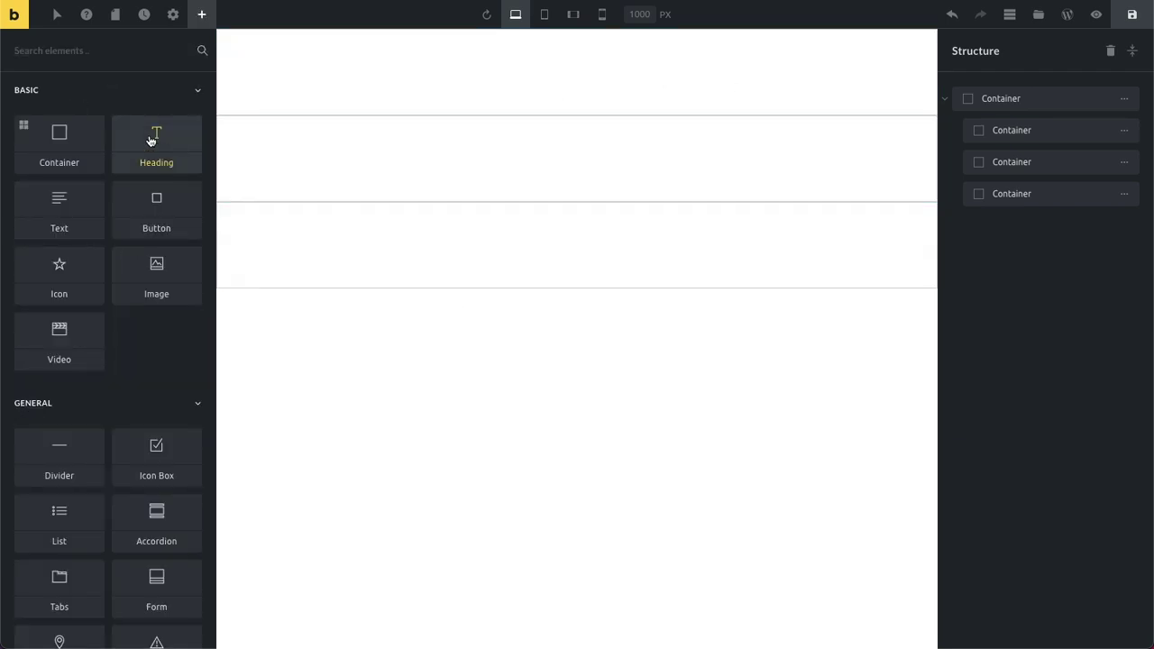
Insert a second container with 2 inner containers below the first
{"action": "left_click", "coordinate": [36, 136]}
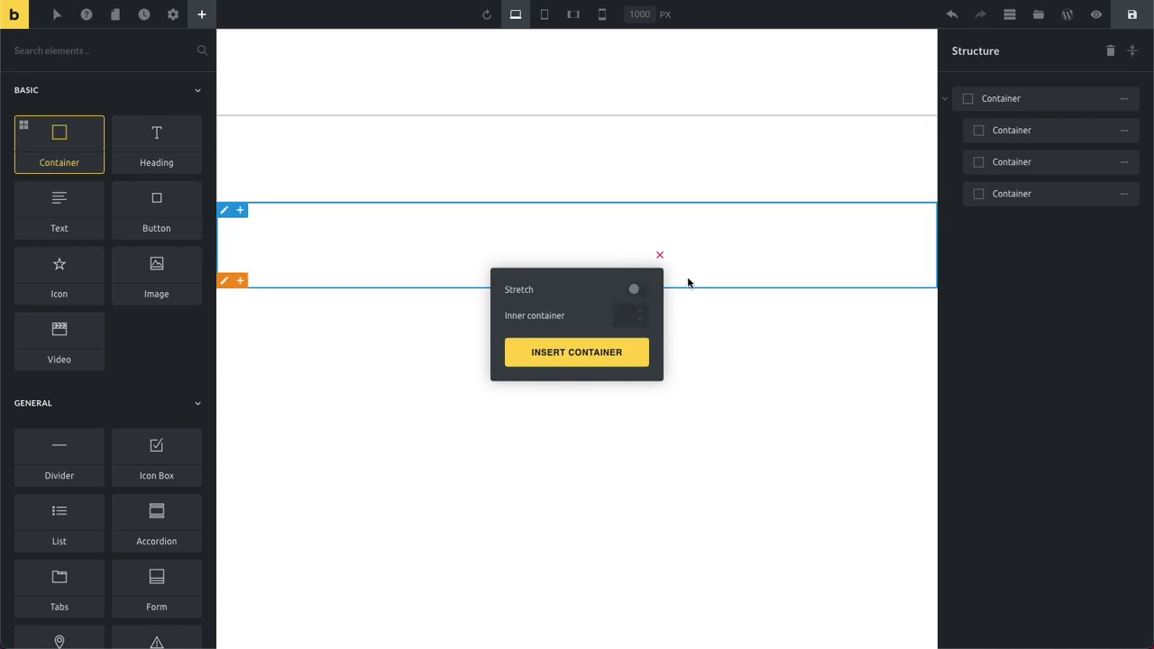
{"action": "left_click", "coordinate": [623, 315]}
{"action": "type", "text": "2"}
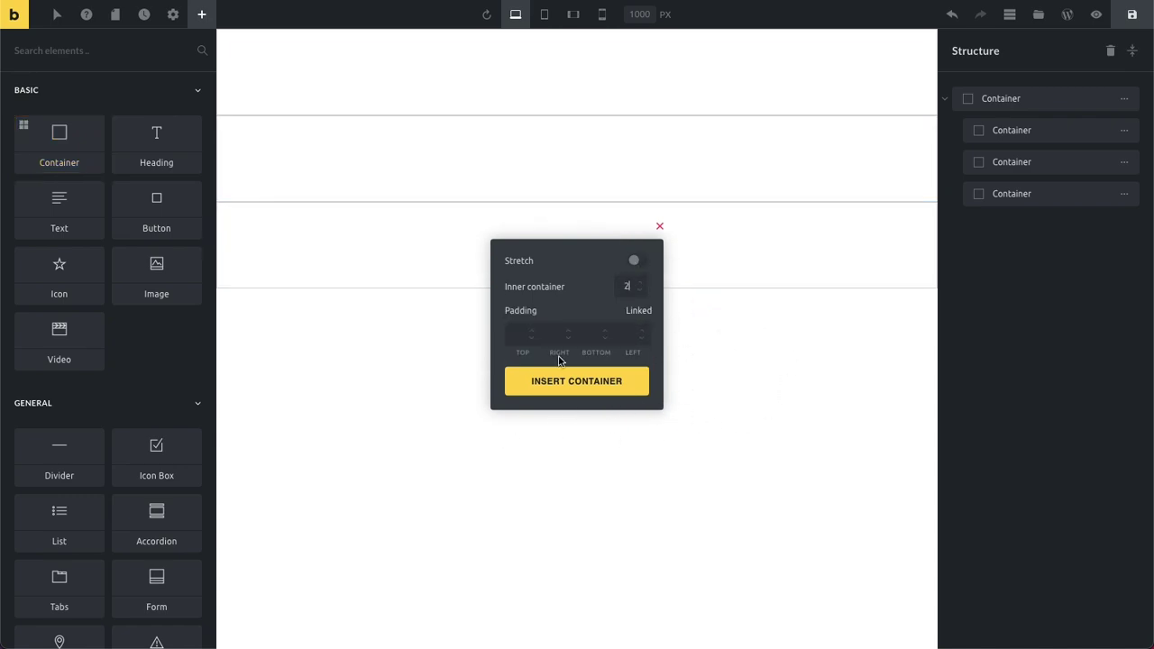
{"action": "left_click", "coordinate": [541, 390]}
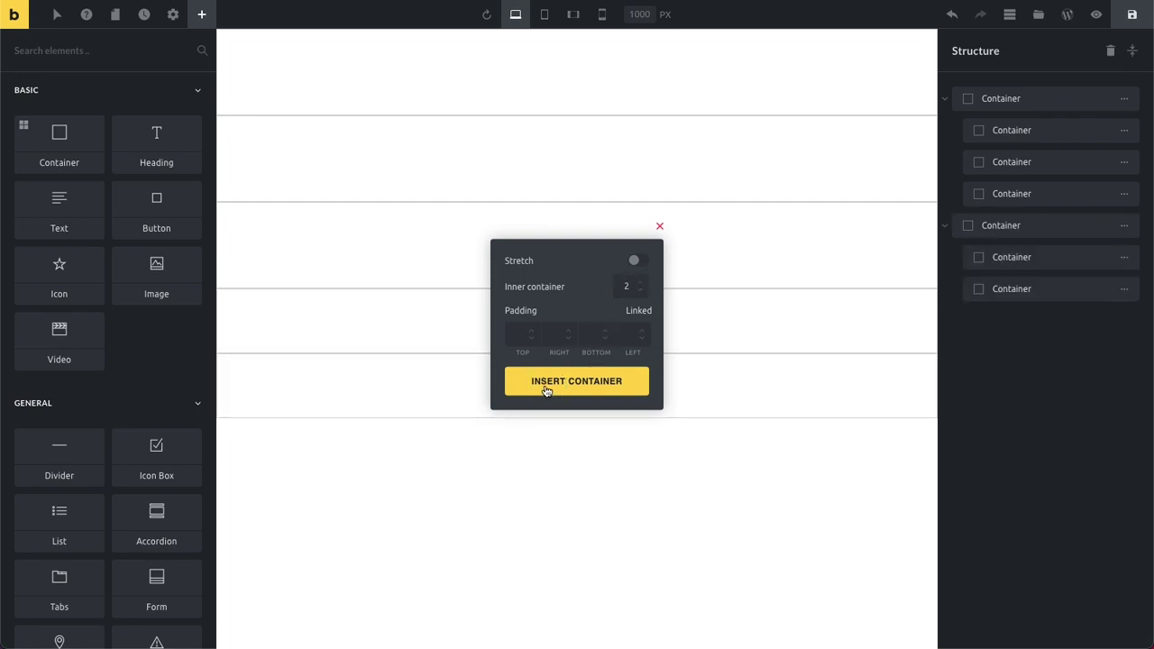
Collapse and re-expand the page tree, then close the quick insert options
{"action": "mouse_move", "coordinate": [1123, 229]}
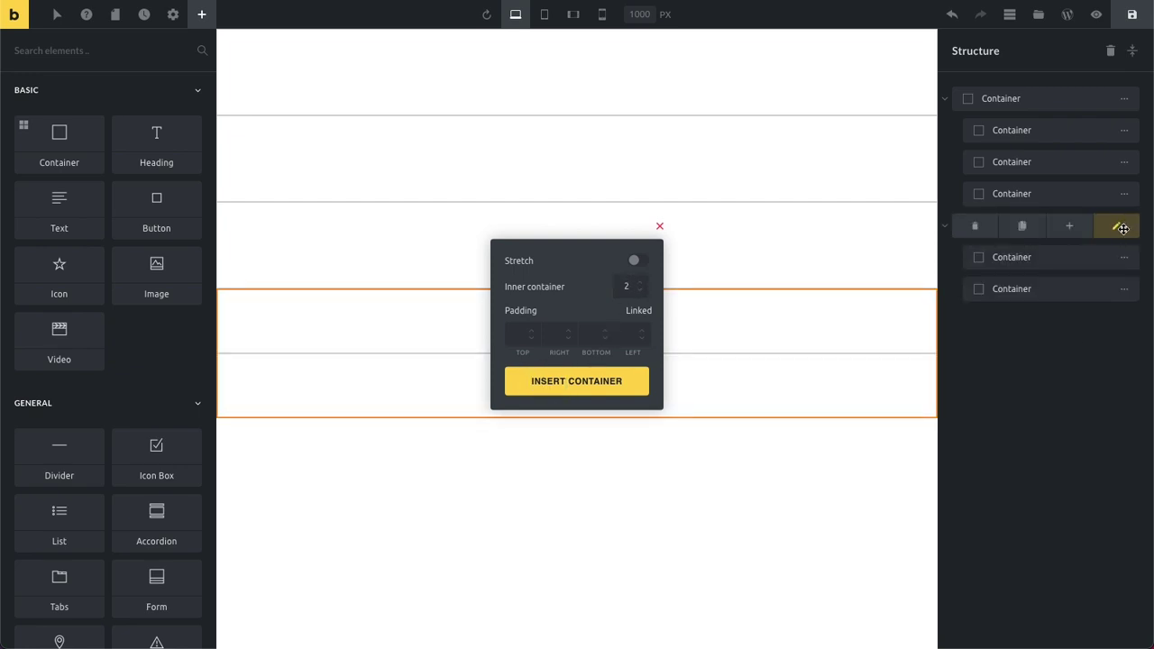
{"action": "left_click", "coordinate": [1131, 51]}
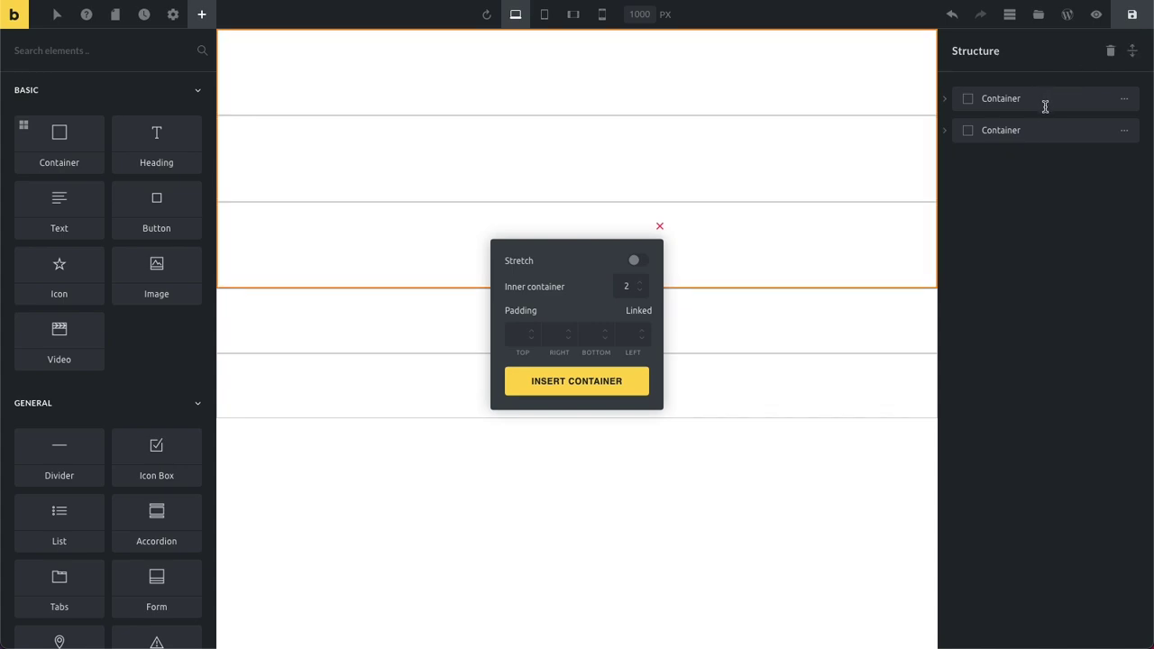
{"action": "mouse_move", "coordinate": [1124, 129]}
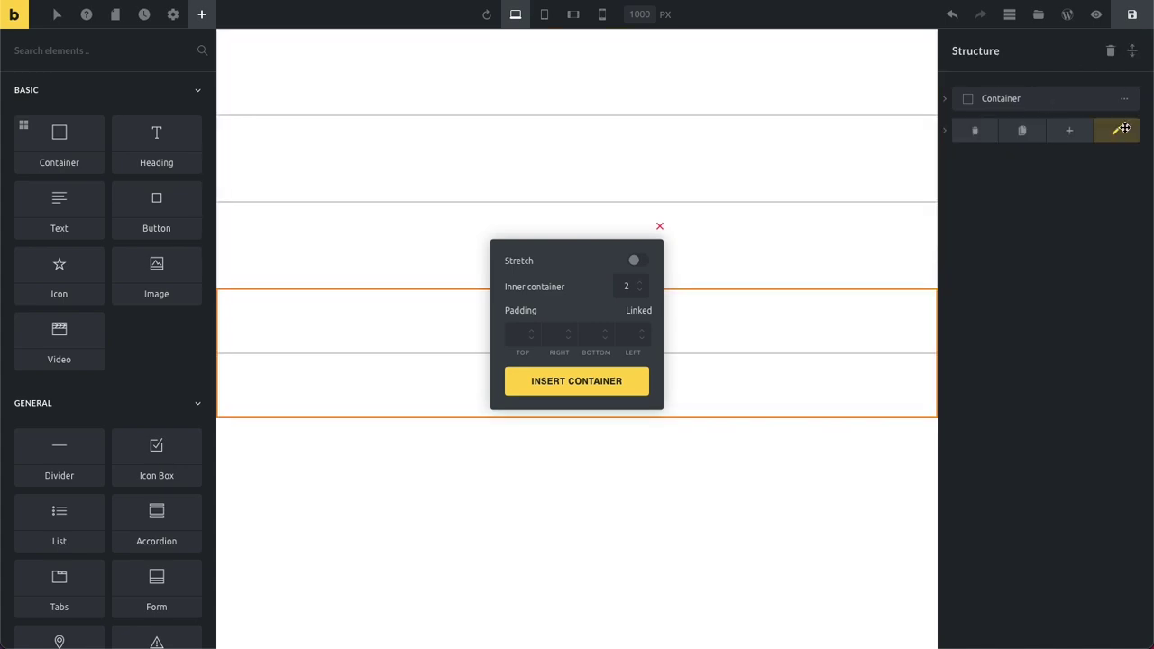
{"action": "left_click", "coordinate": [1132, 50]}
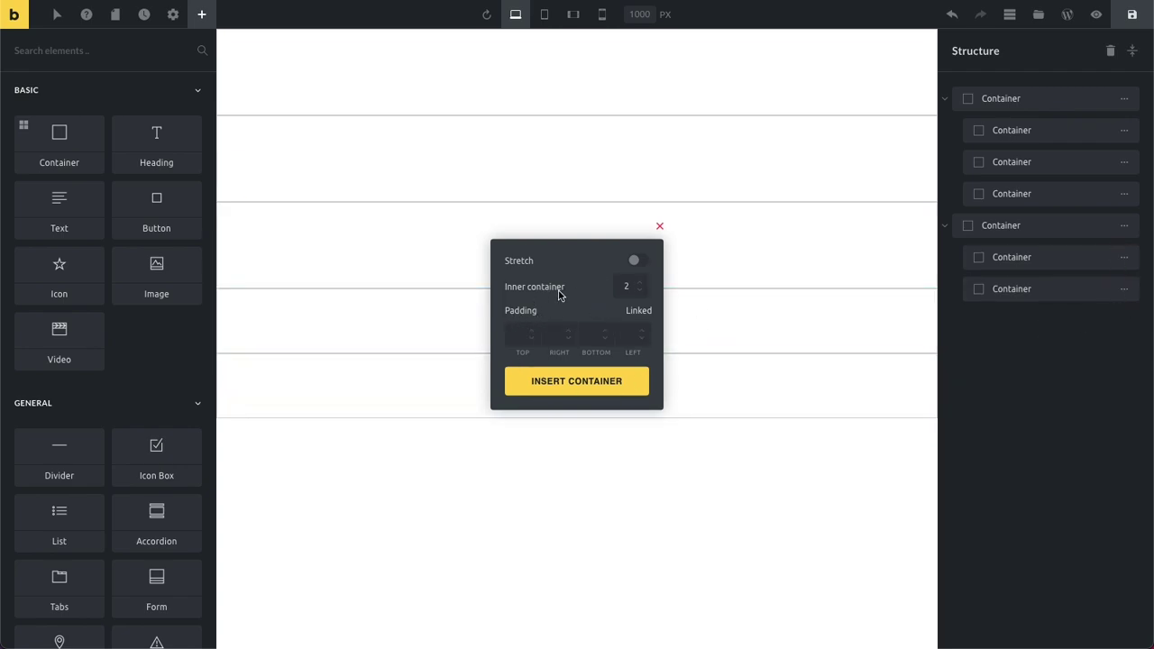
{"action": "left_click", "coordinate": [659, 226]}
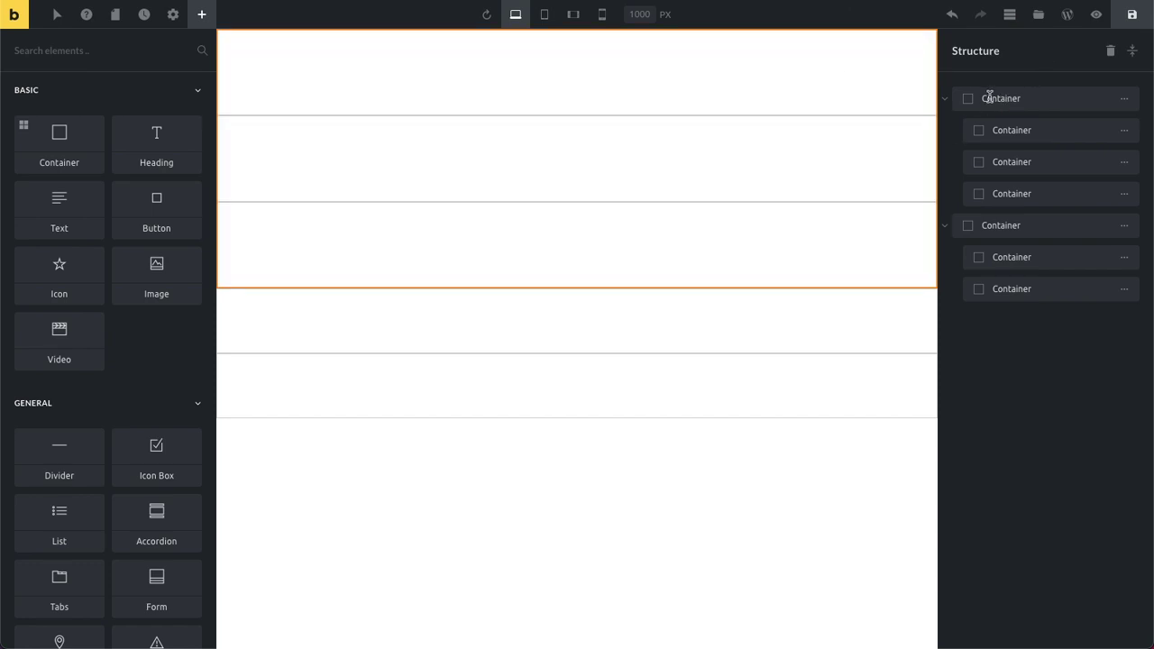
Open the first container's settings, hide the structure tree, and expand Style > Layout
{"action": "left_click", "coordinate": [1124, 98]}
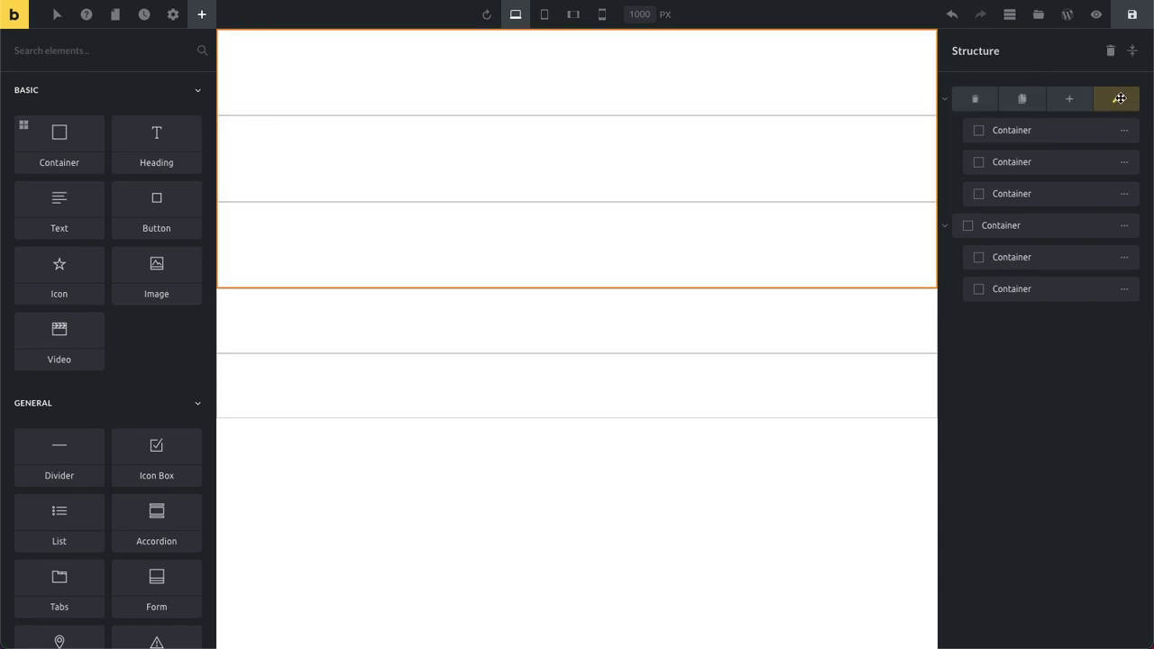
{"action": "left_click", "coordinate": [877, 101]}
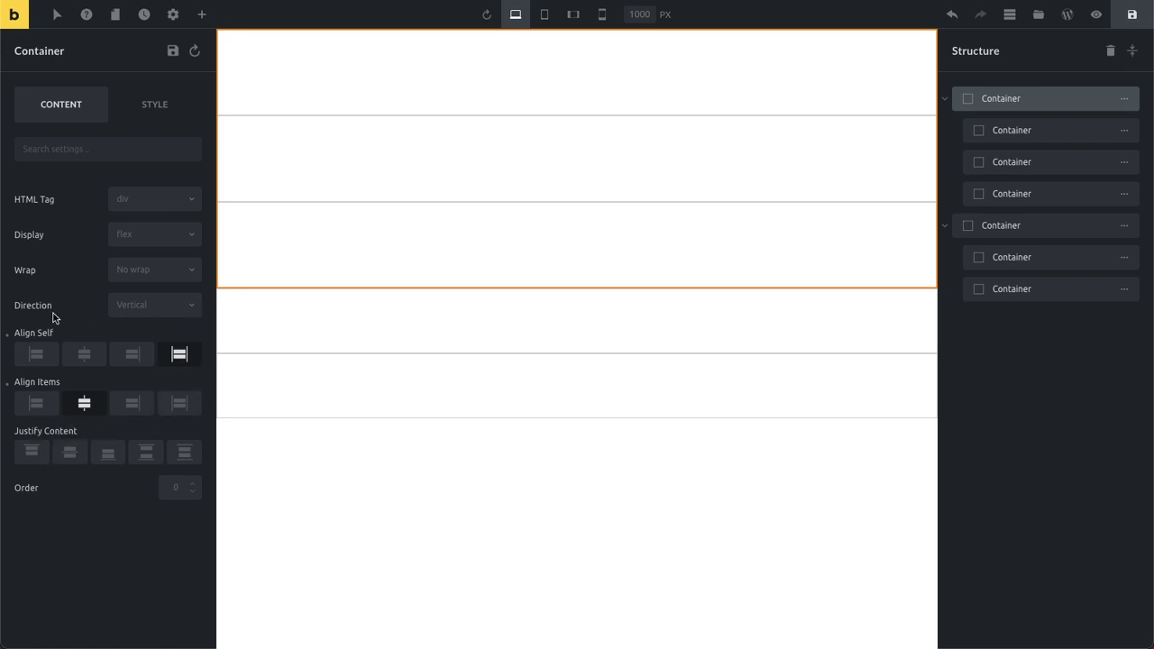
{"action": "left_click", "coordinate": [1010, 15]}
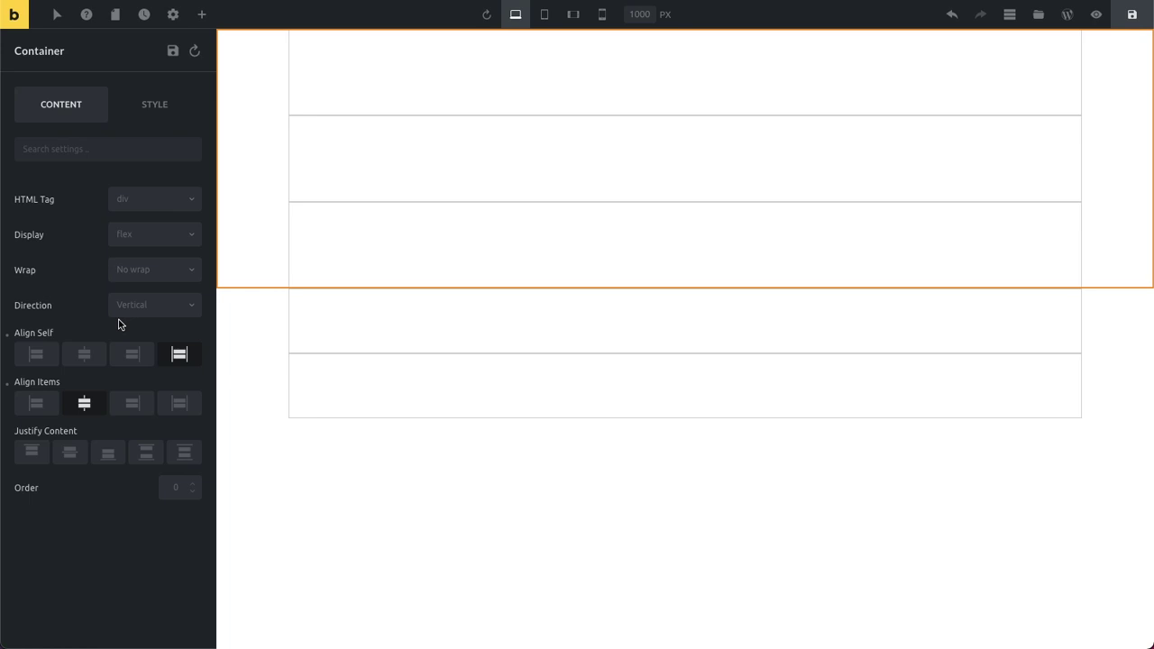
{"action": "left_click", "coordinate": [161, 104]}
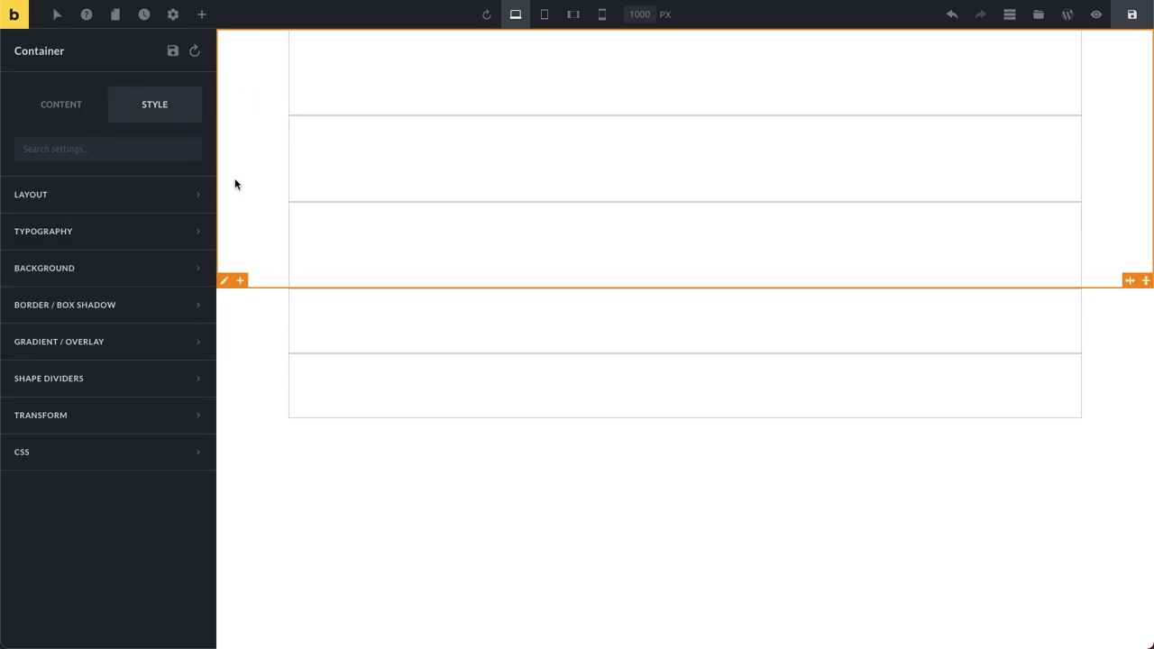
{"action": "left_click", "coordinate": [102, 191]}
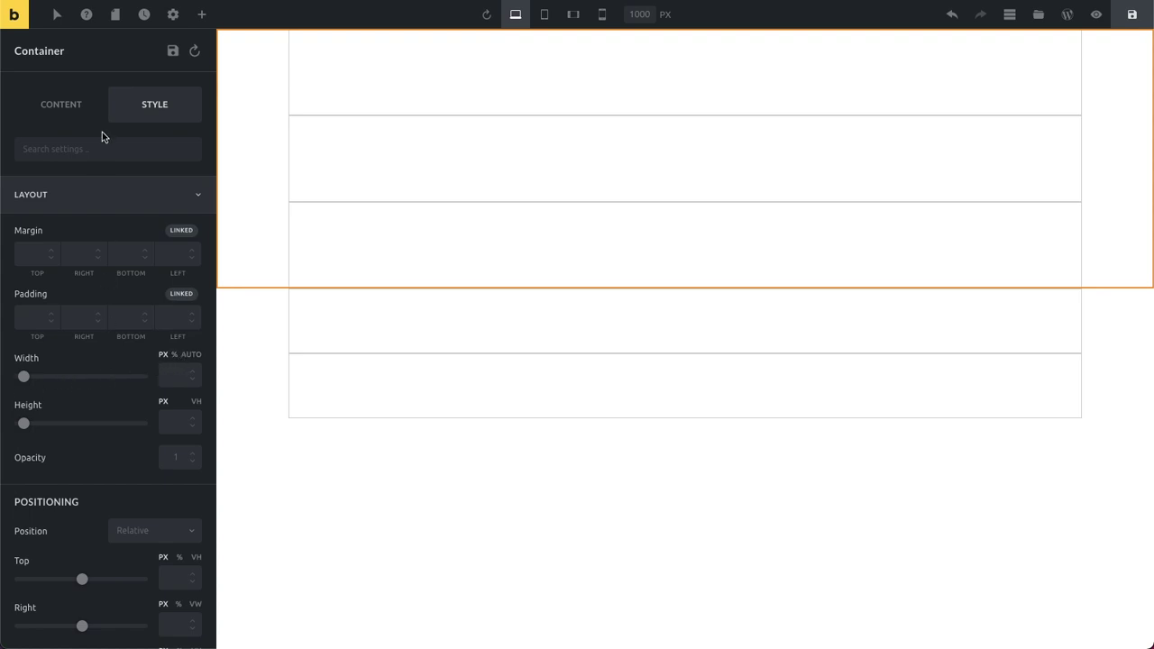
Cycle the top container's Align Self through Start, Center, End and Stretch, then unset it
{"action": "left_click", "coordinate": [63, 113]}
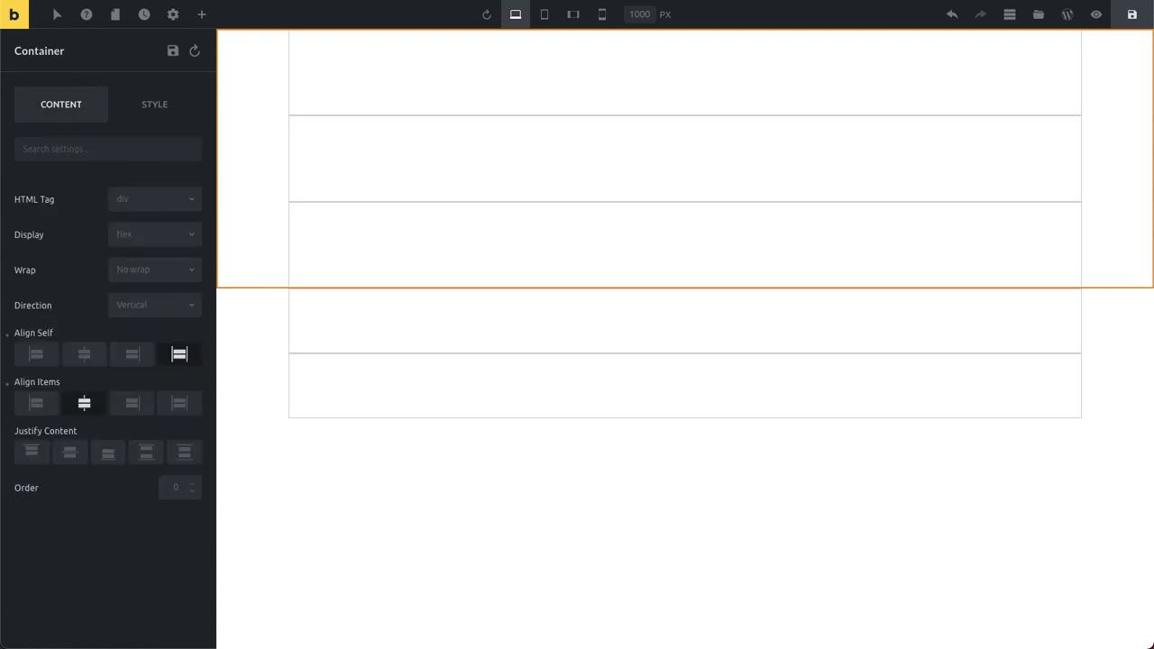
{"action": "left_click", "coordinate": [179, 354]}
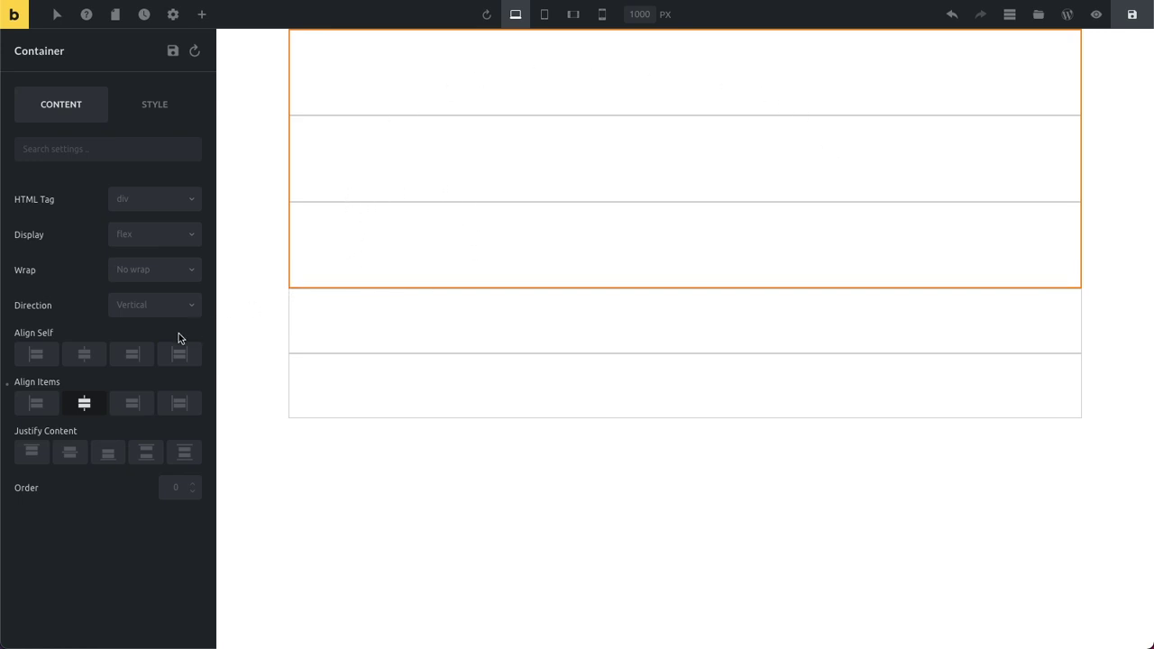
{"action": "left_click", "coordinate": [43, 359]}
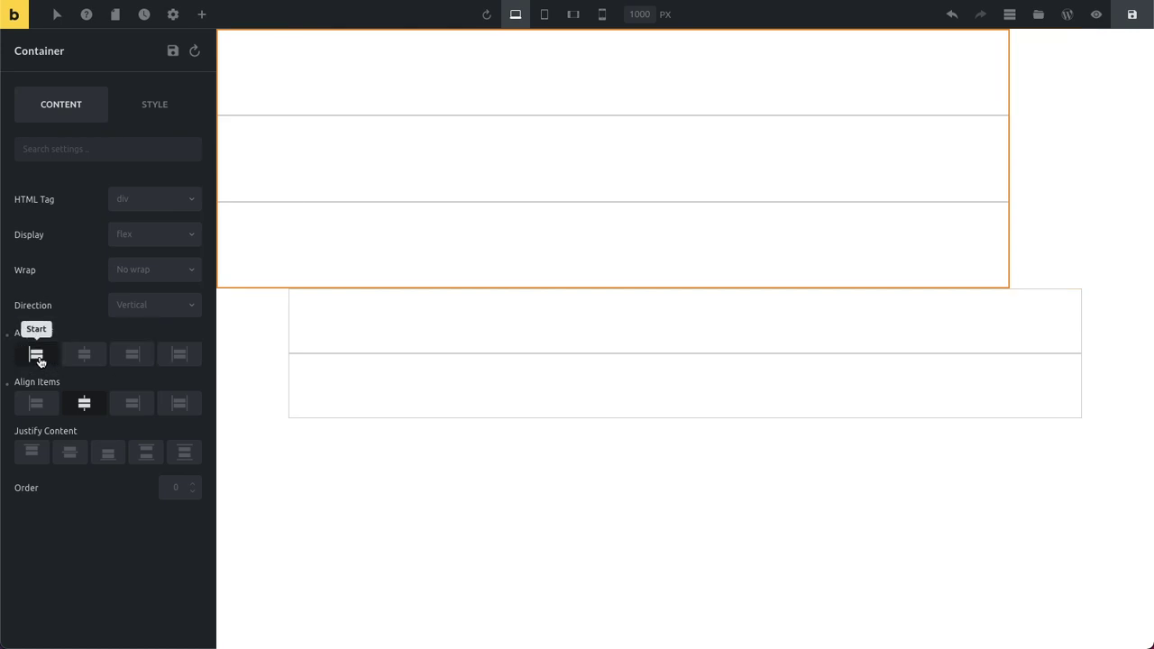
{"action": "left_click", "coordinate": [82, 357]}
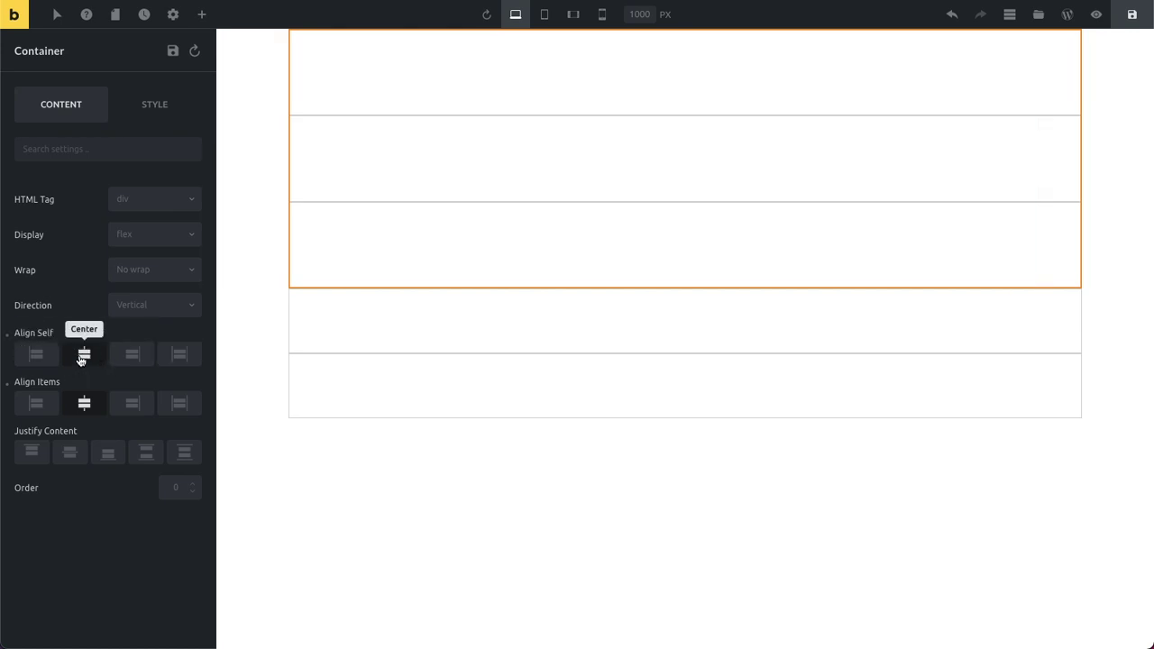
{"action": "left_click", "coordinate": [131, 356]}
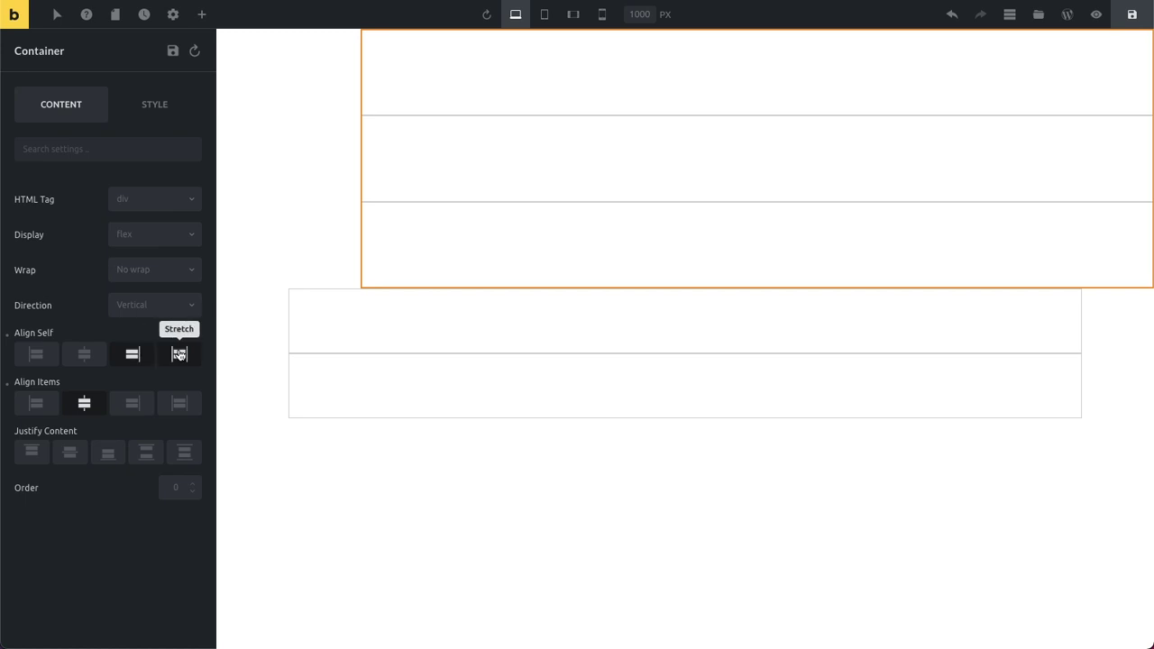
{"action": "left_click", "coordinate": [180, 355]}
{"action": "left_click", "coordinate": [180, 354]}
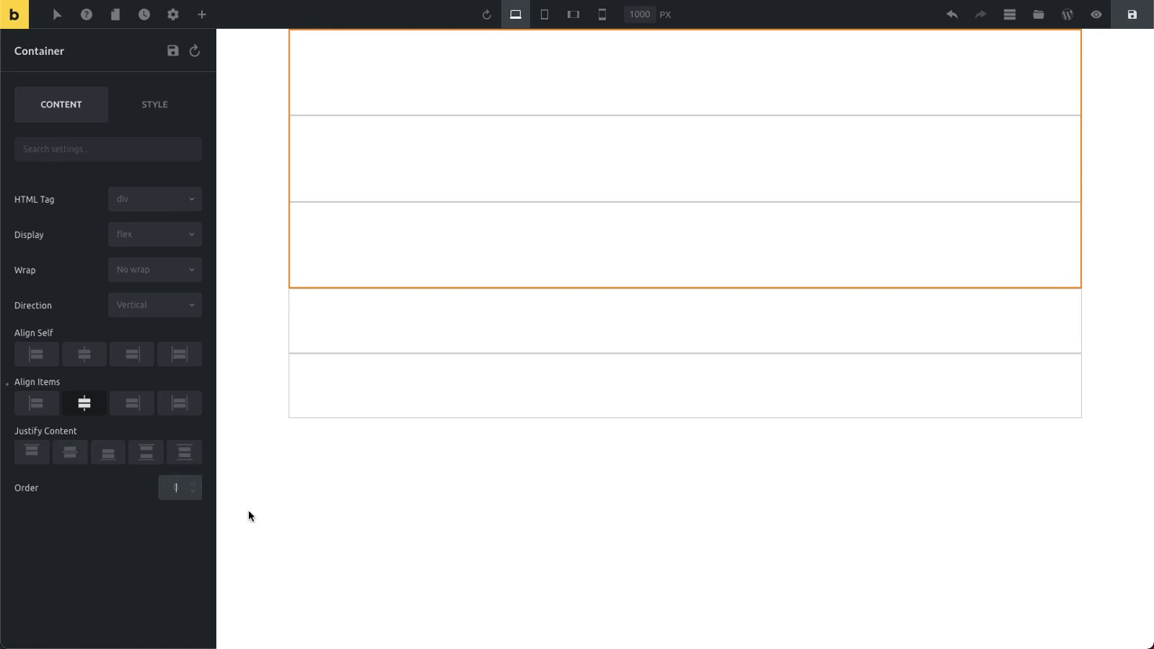
{"action": "type", "text": "1"}
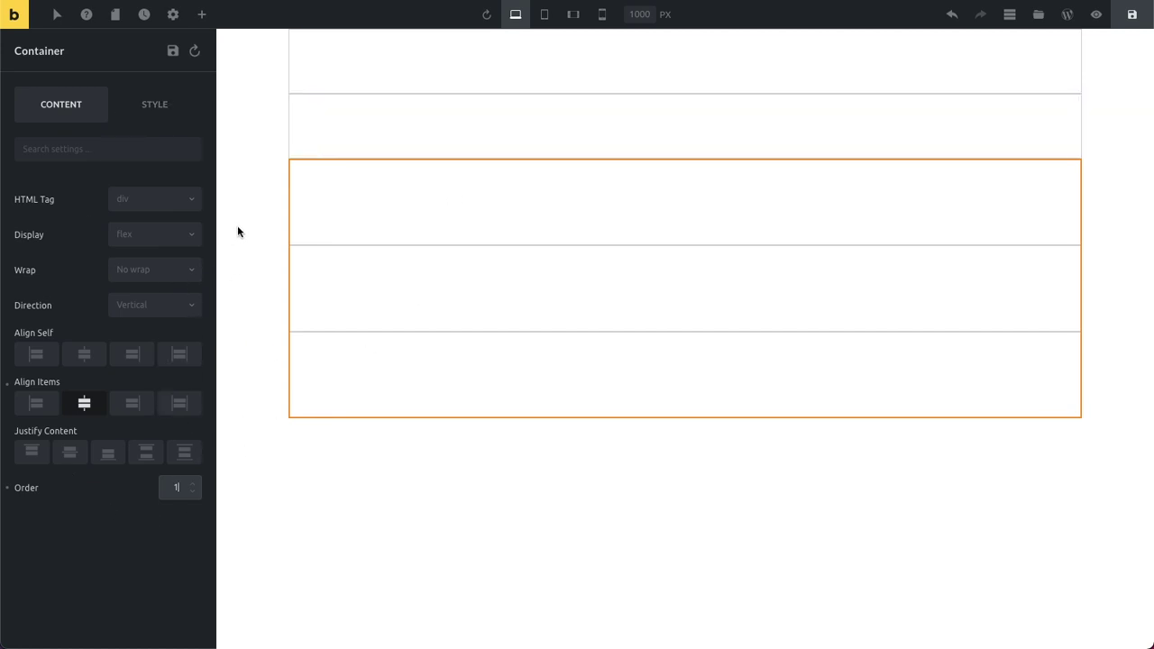
{"action": "left_click", "coordinate": [93, 544]}
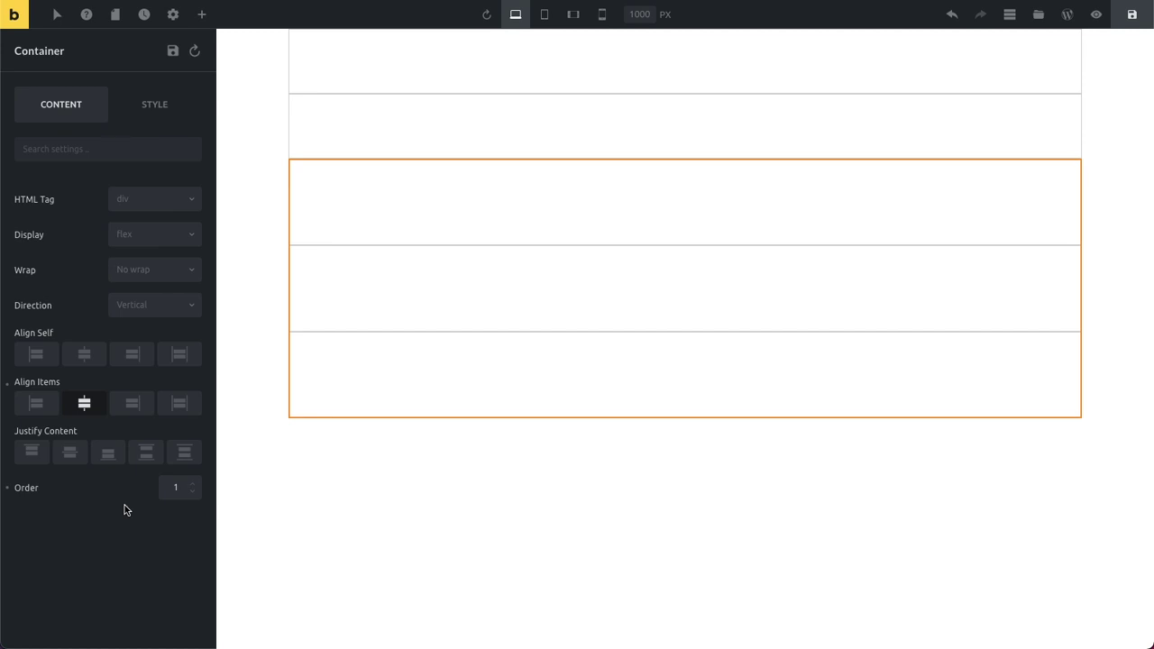
{"action": "left_click", "coordinate": [146, 307]}
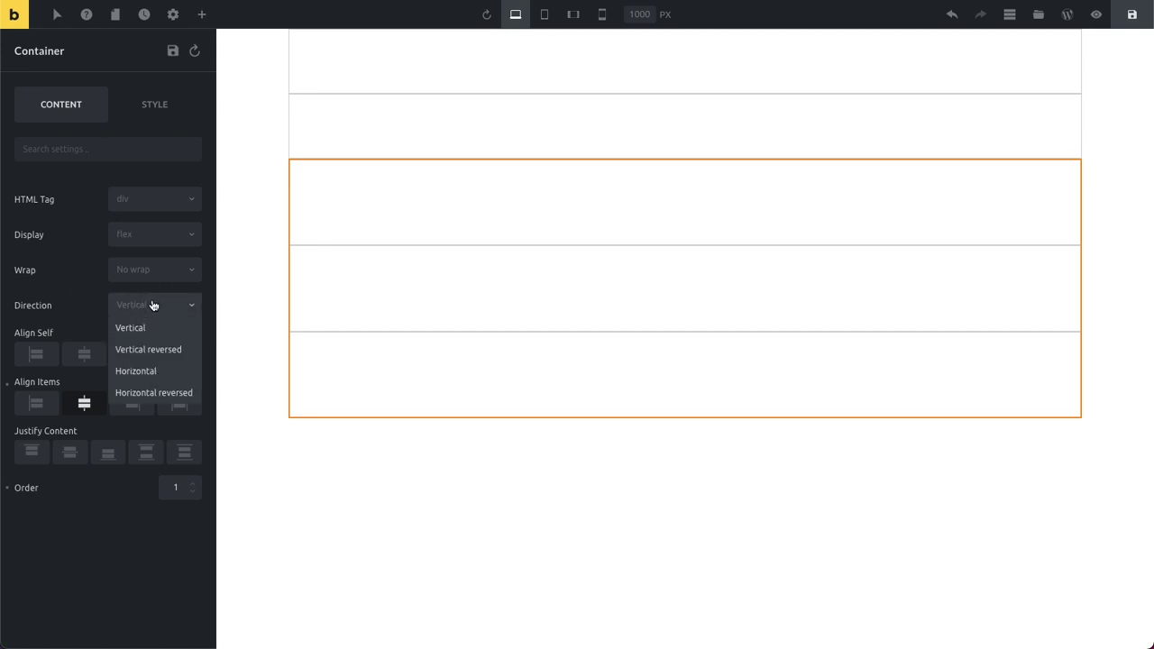
{"action": "left_click", "coordinate": [83, 500]}
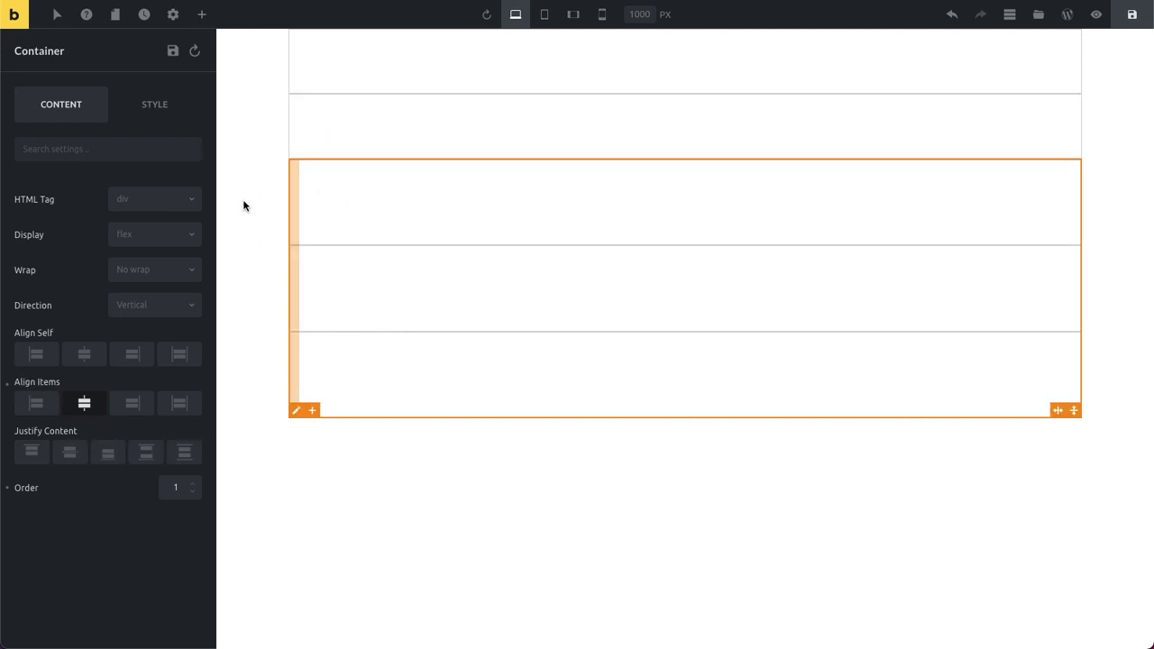
{"action": "left_click", "coordinate": [7, 487]}
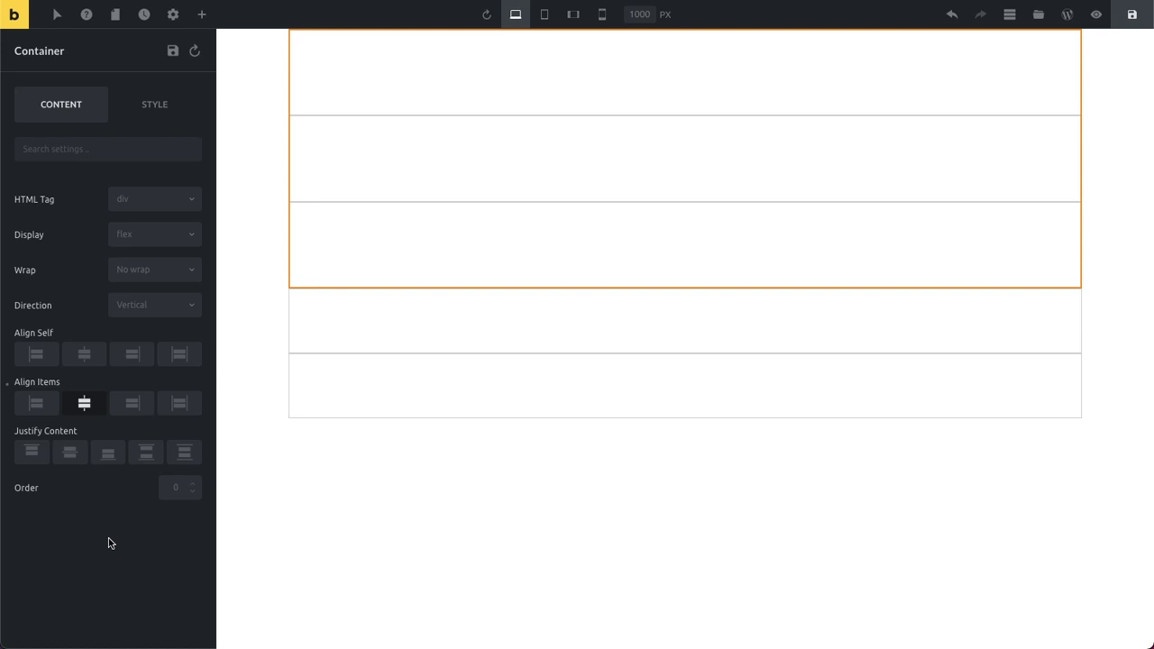
{"action": "left_click", "coordinate": [136, 196]}
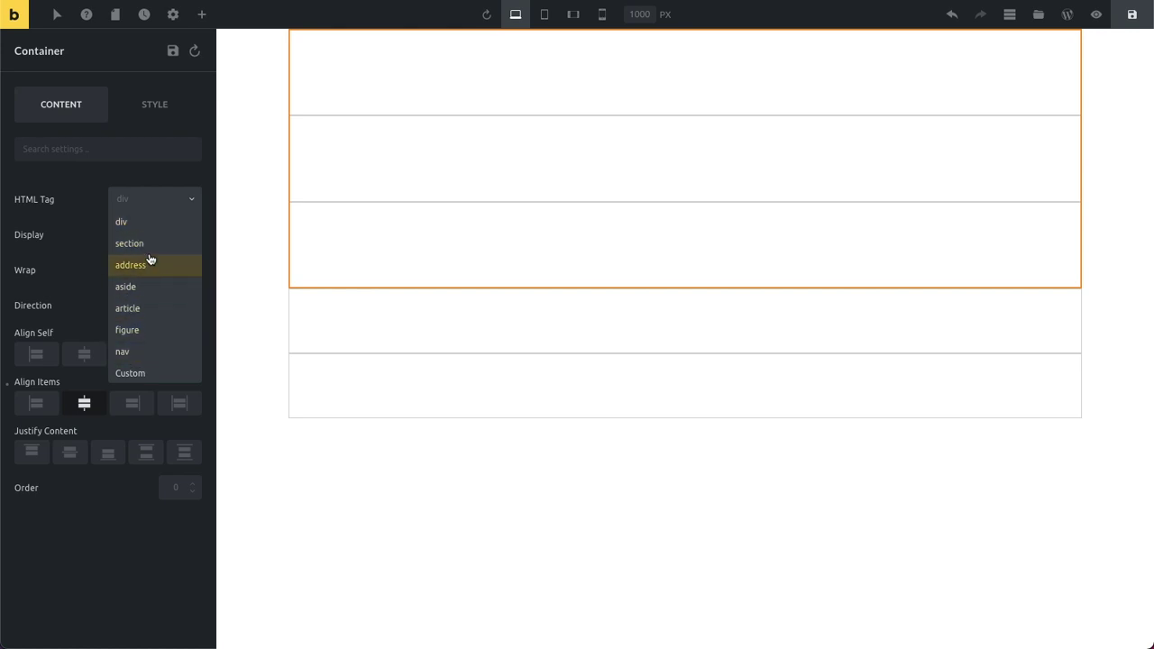
{"action": "left_click", "coordinate": [141, 373]}
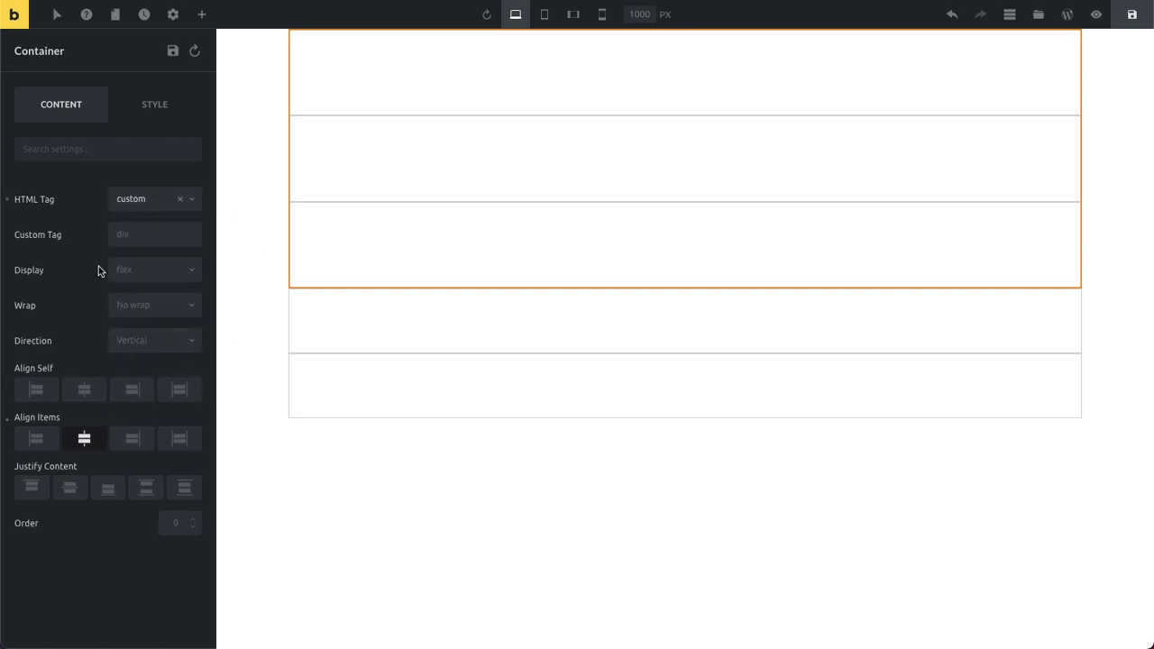
{"action": "left_click", "coordinate": [142, 236]}
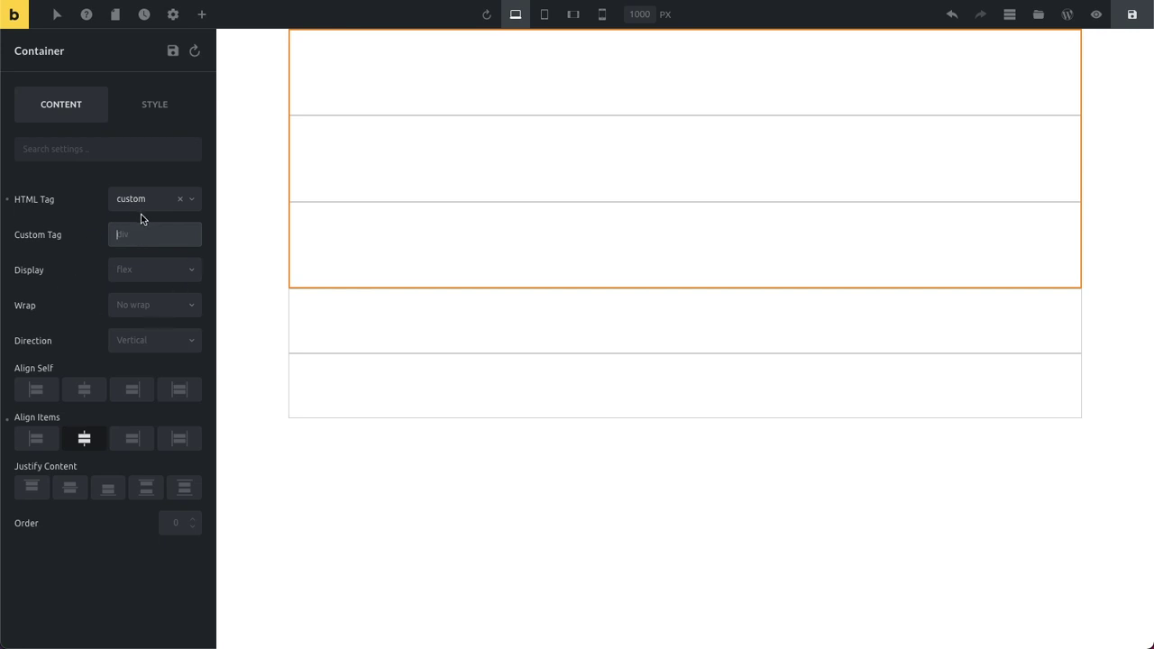
{"action": "left_click", "coordinate": [142, 196]}
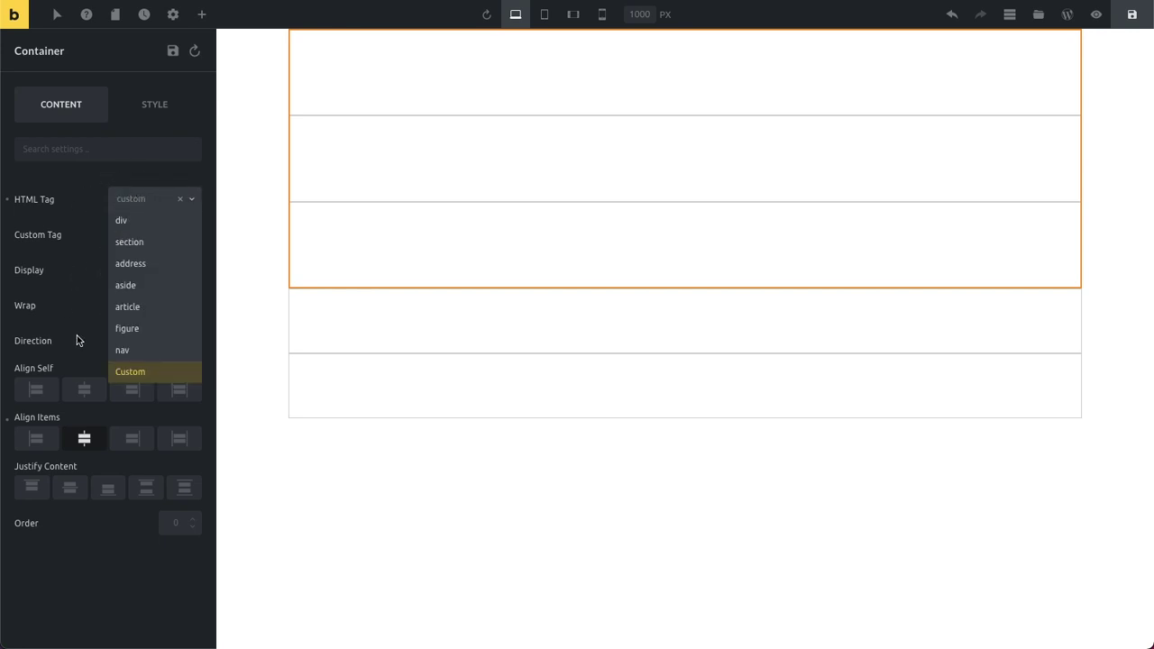
{"action": "left_click", "coordinate": [81, 224]}
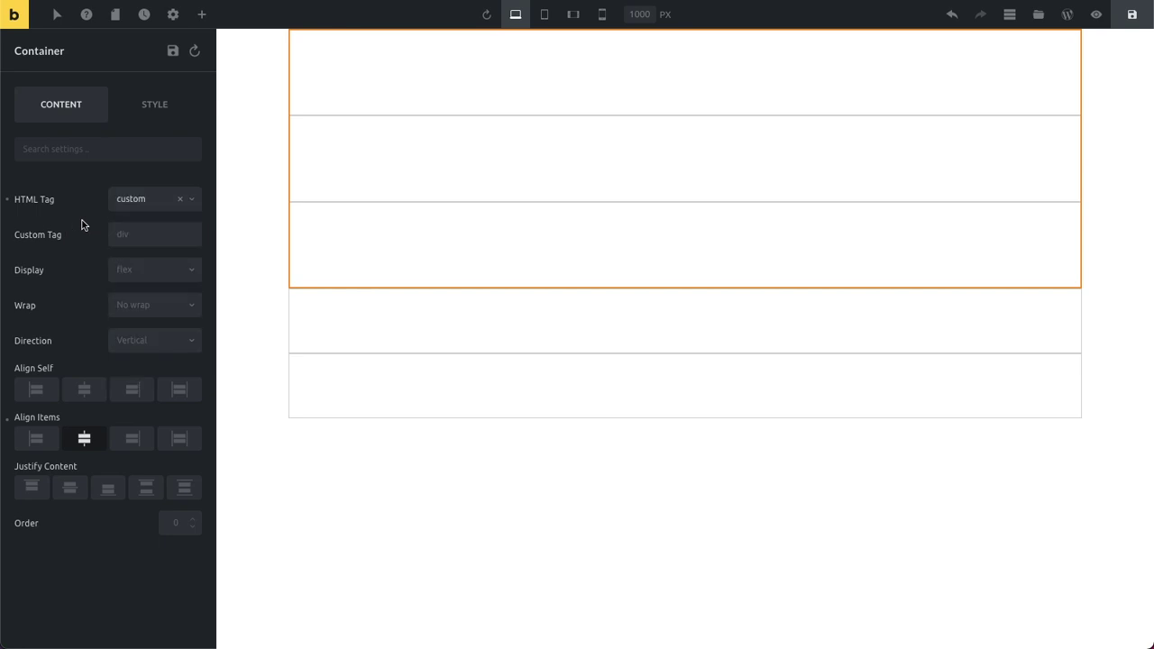
{"action": "left_click", "coordinate": [7, 199]}
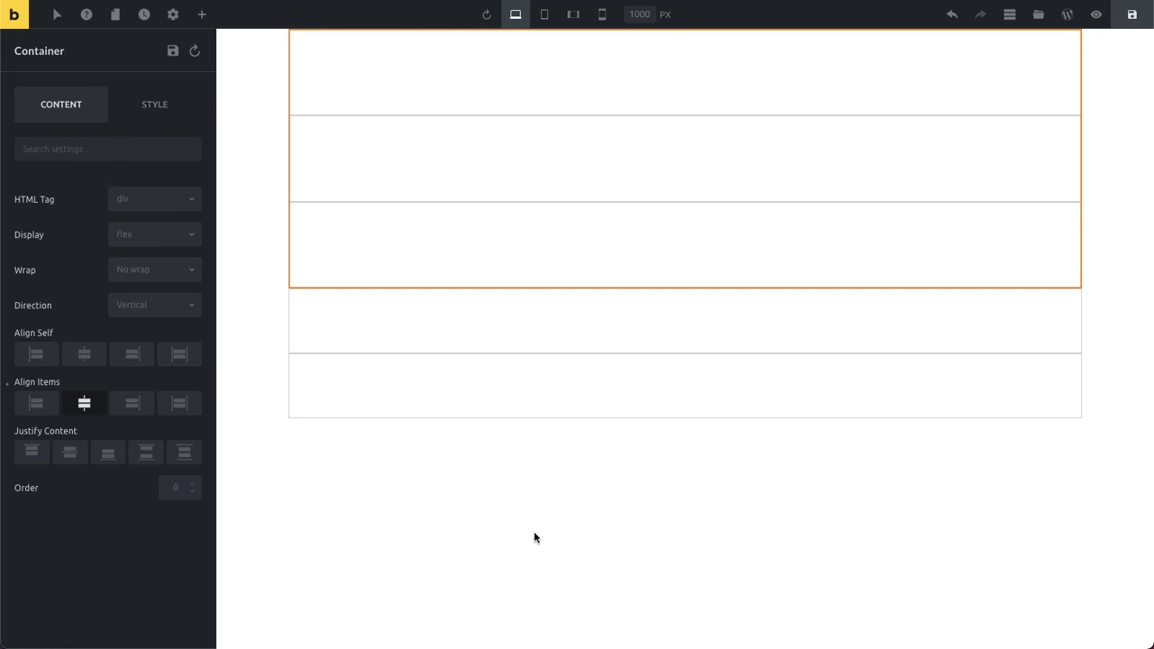
Show the page structure and select the first group's third inner container, trying to drag it
{"action": "left_click", "coordinate": [572, 504]}
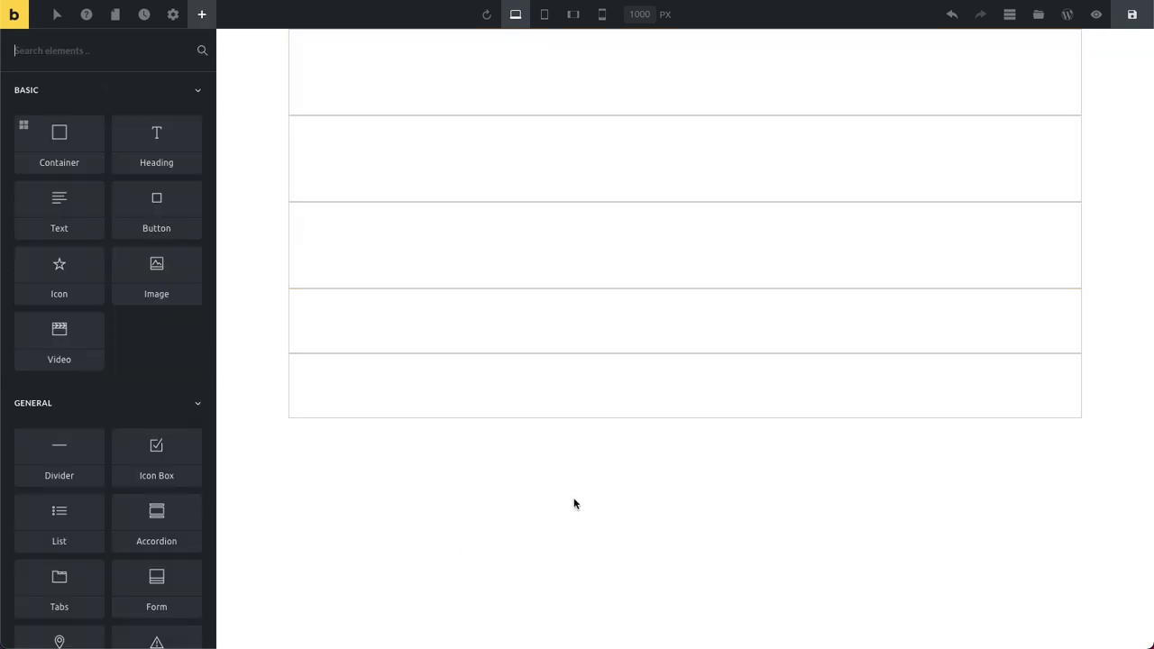
{"action": "left_click", "coordinate": [1010, 14]}
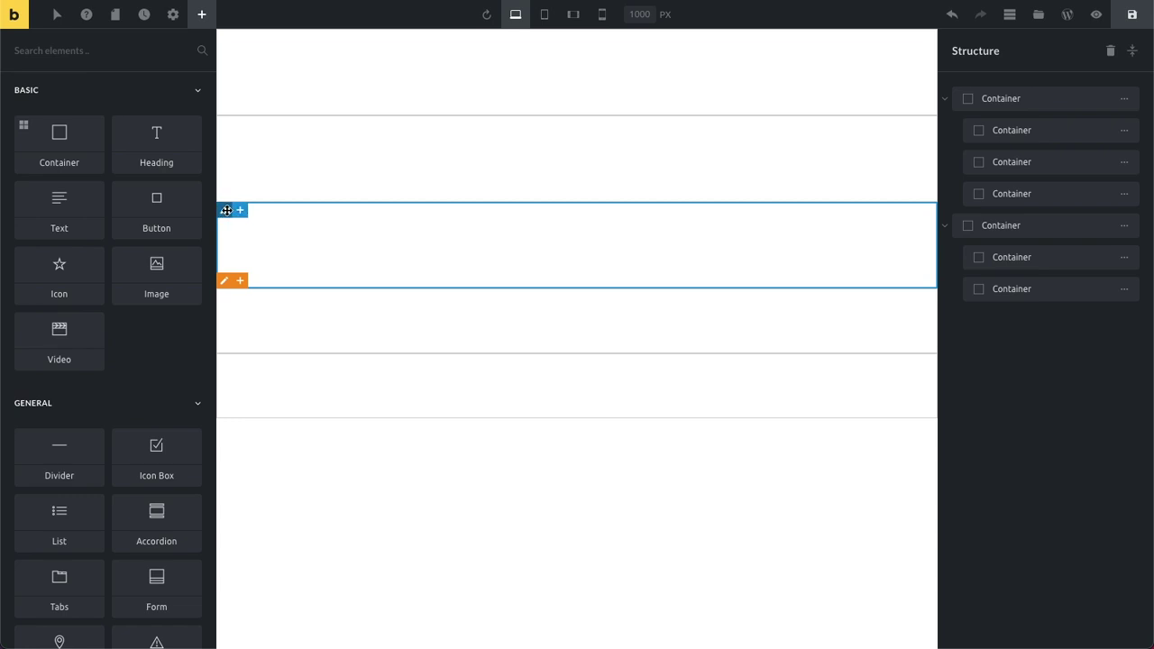
{"action": "left_click", "coordinate": [518, 229]}
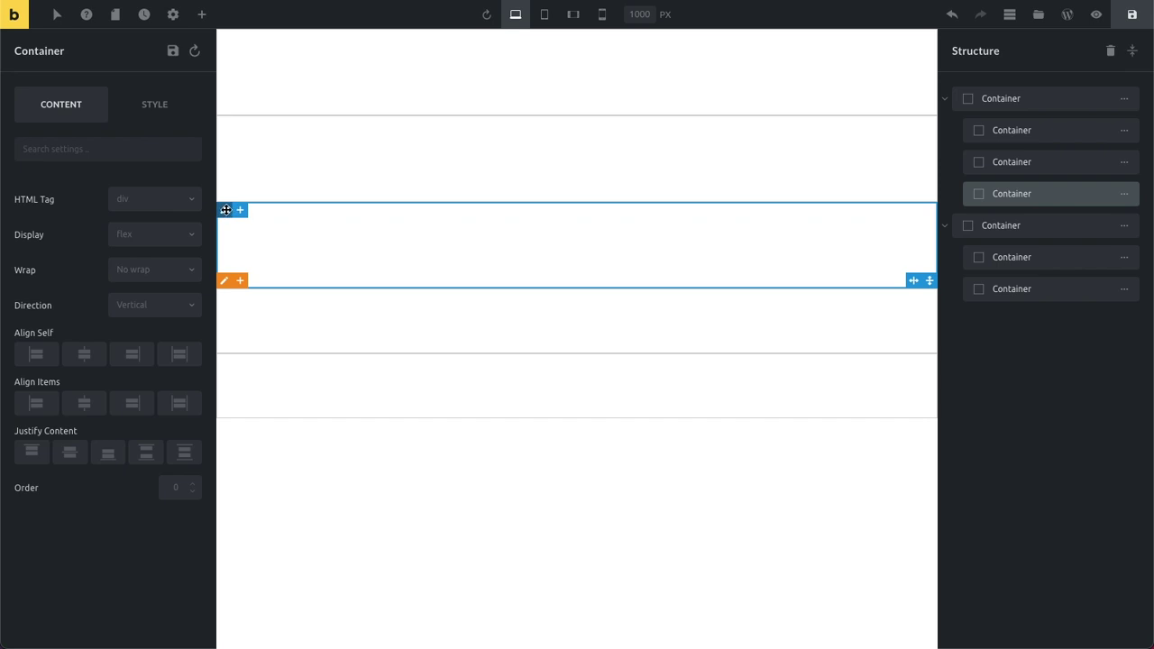
{"action": "left_click_drag", "start_coordinate": [228, 210], "coordinate": [232, 225]}
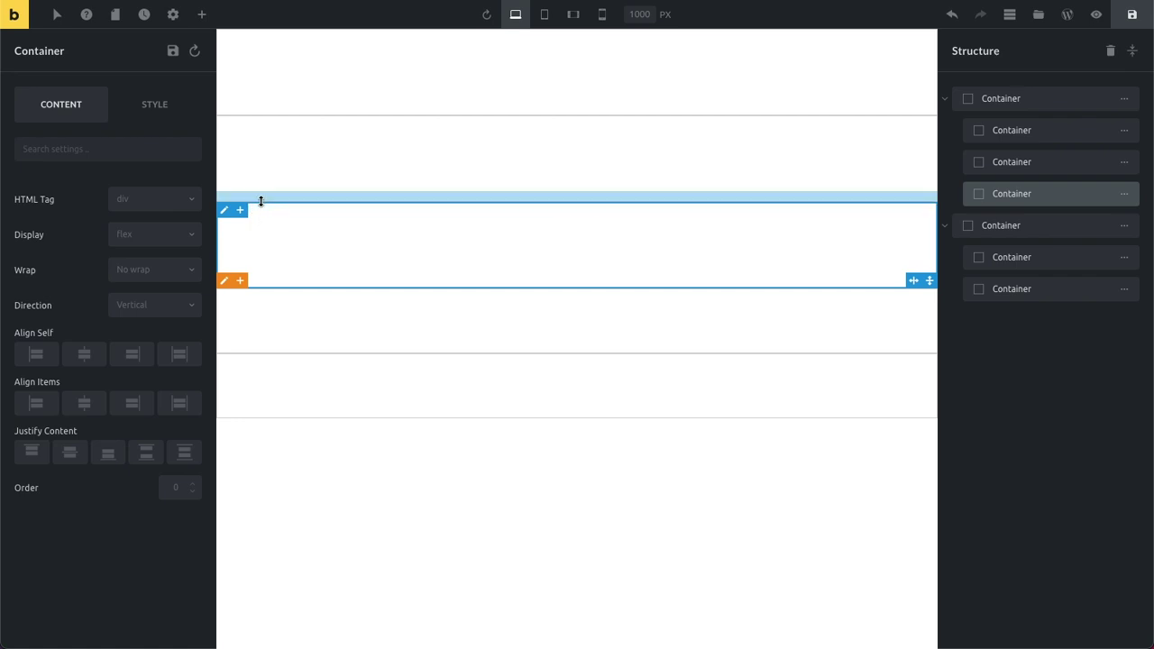
Clone the third inner container, then delete the copy
{"action": "right_click", "coordinate": [366, 233]}
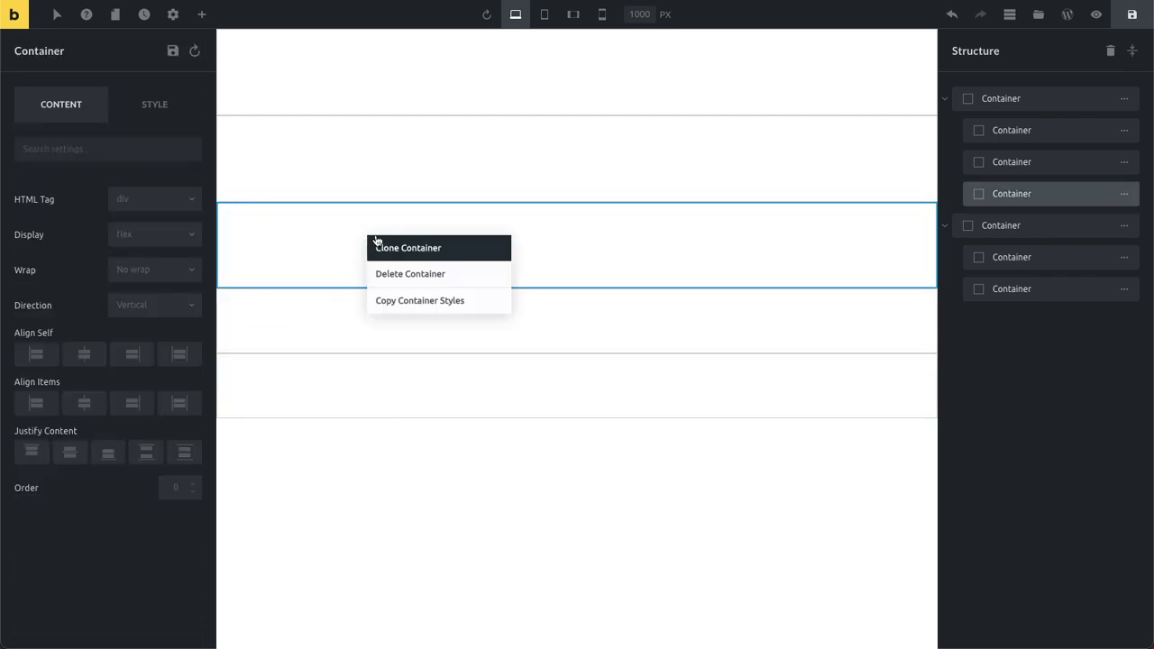
{"action": "left_click", "coordinate": [445, 255]}
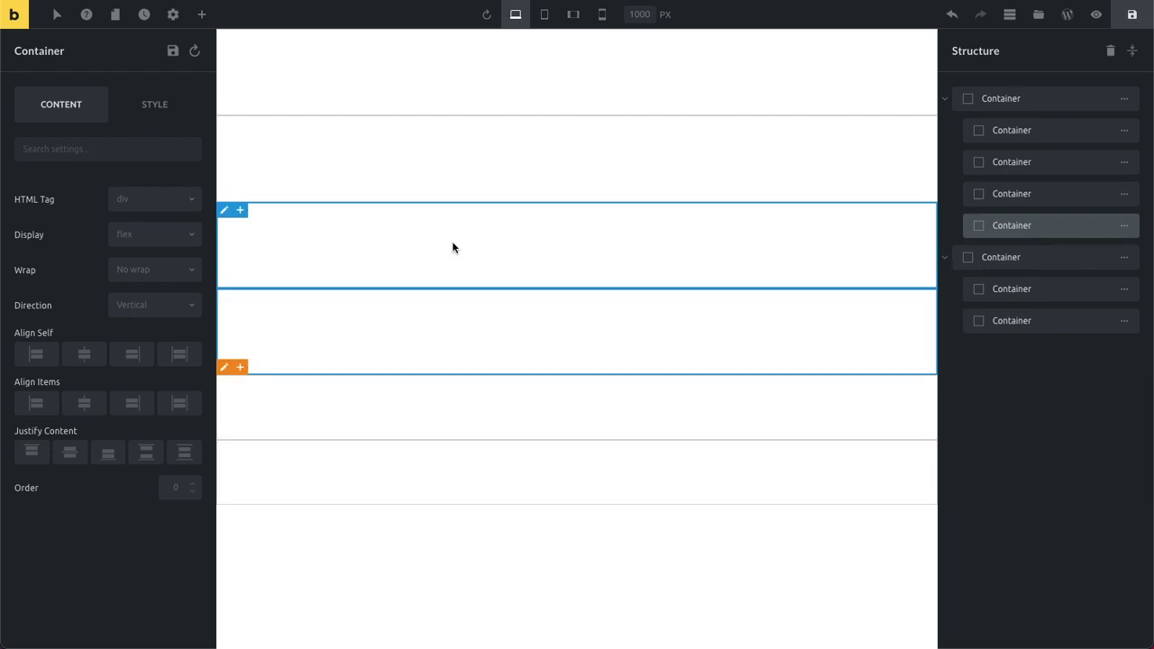
{"action": "right_click", "coordinate": [399, 339]}
{"action": "left_click", "coordinate": [427, 375]}
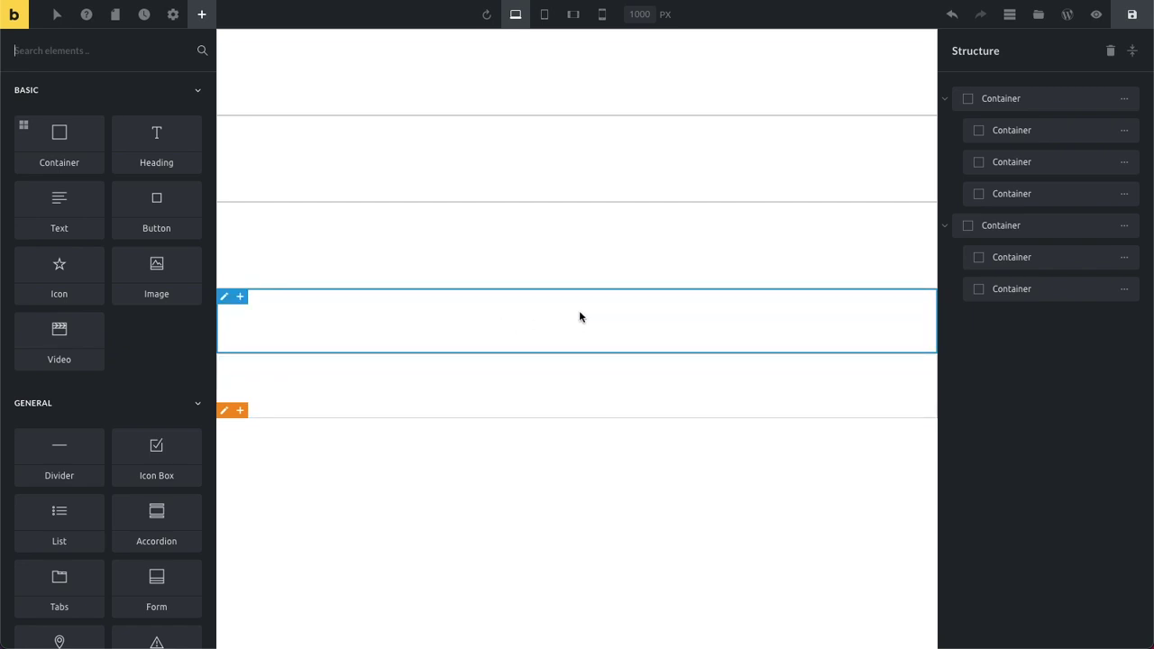
Reveal the row actions of both parent containers in the structure panel
{"action": "left_click", "coordinate": [1124, 225]}
{"action": "left_click", "coordinate": [1124, 98]}
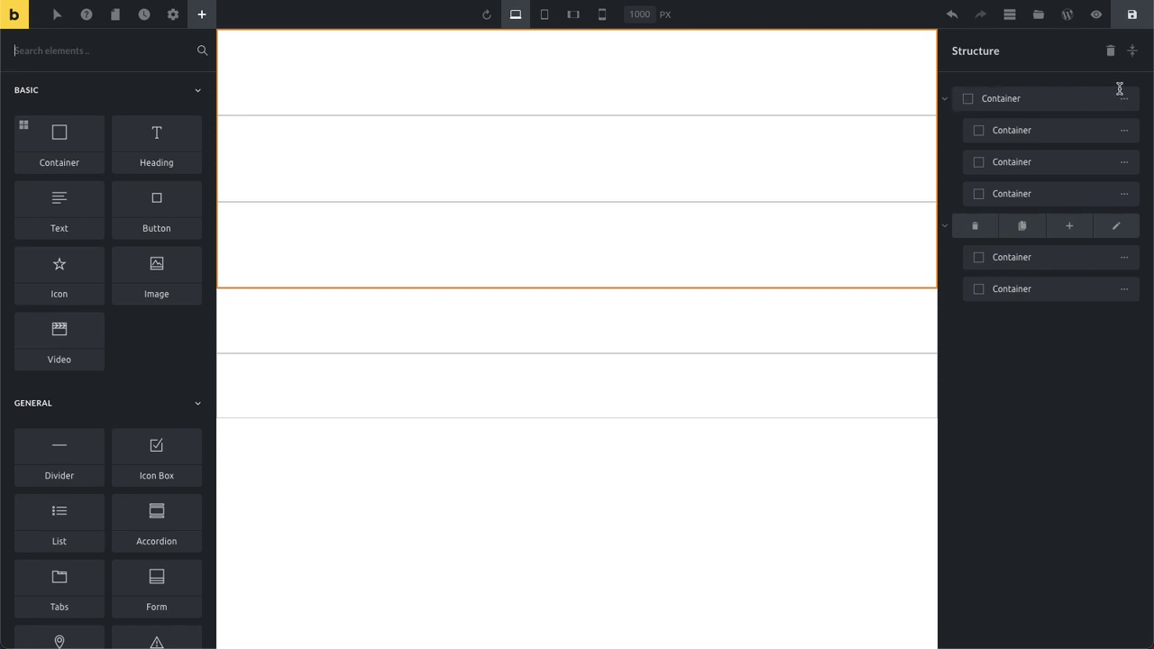
{"action": "mouse_move", "coordinate": [1112, 96]}
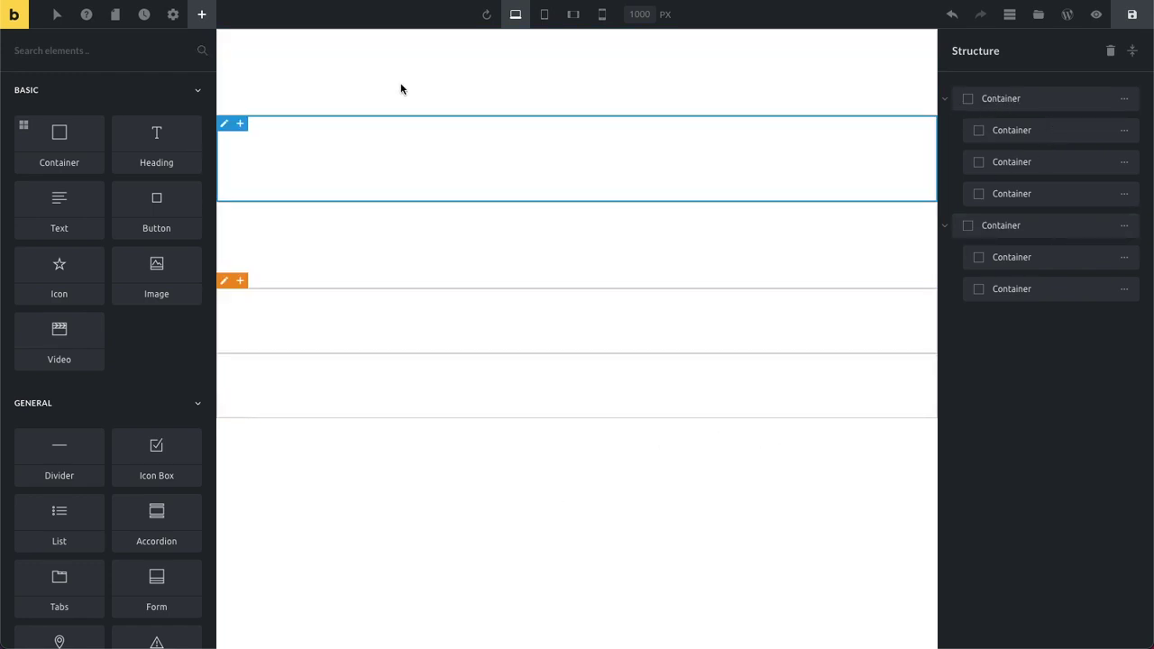
{"action": "left_click", "coordinate": [192, 126]}
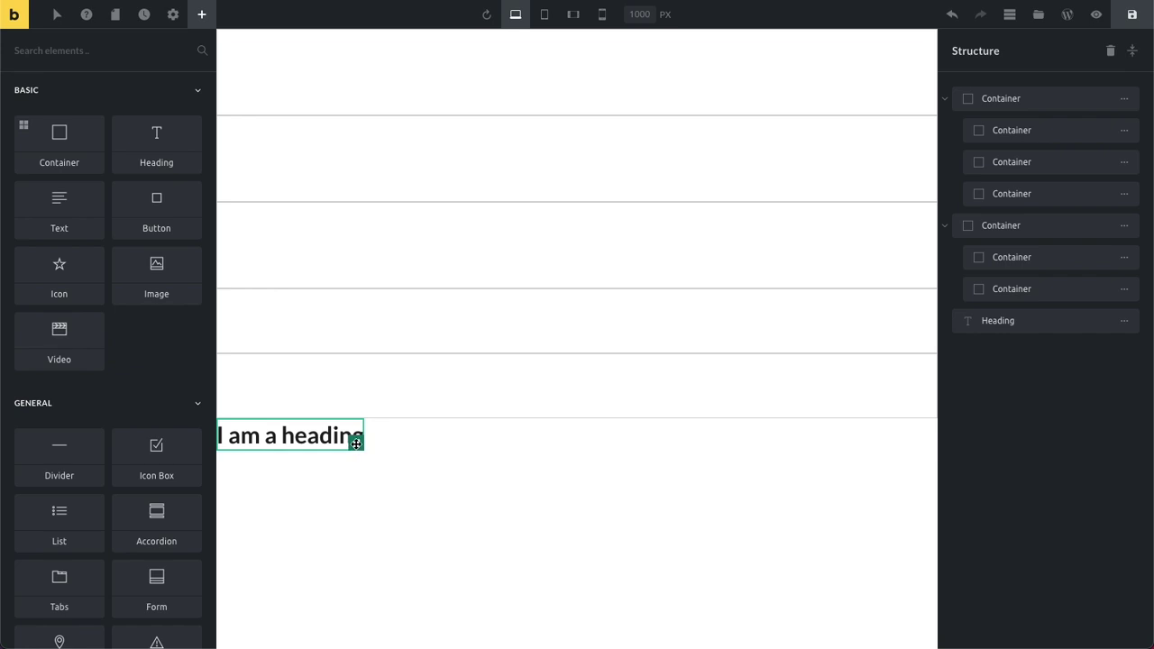
{"action": "left_click", "coordinate": [357, 444]}
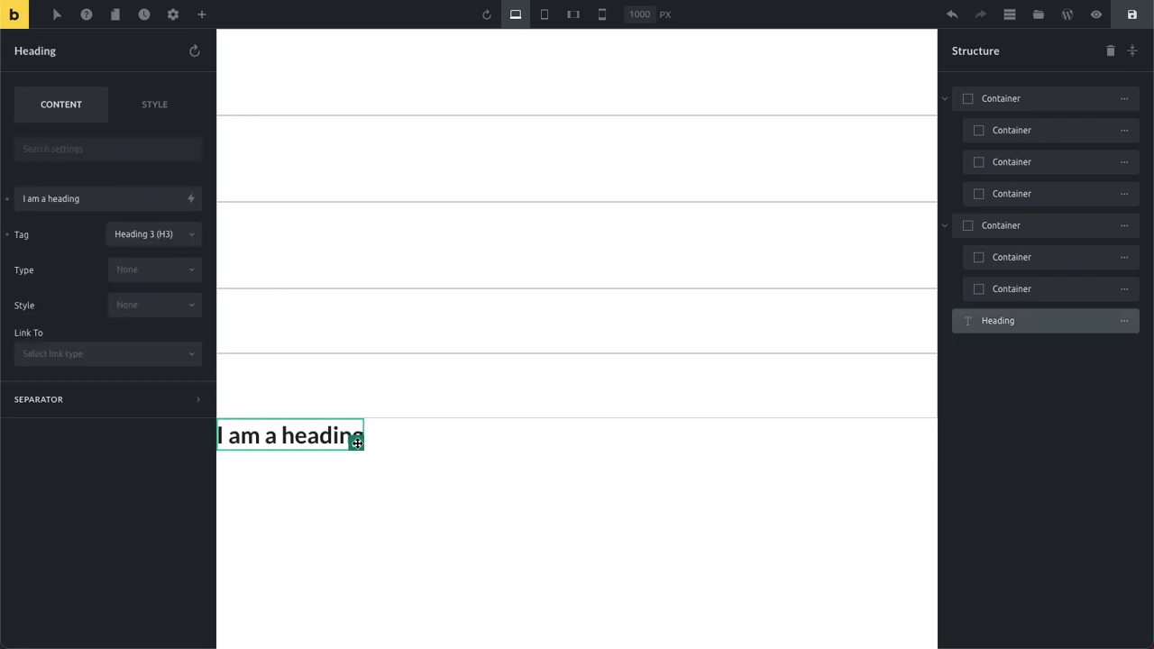
{"action": "left_click_drag", "start_coordinate": [357, 444], "coordinate": [325, 520]}
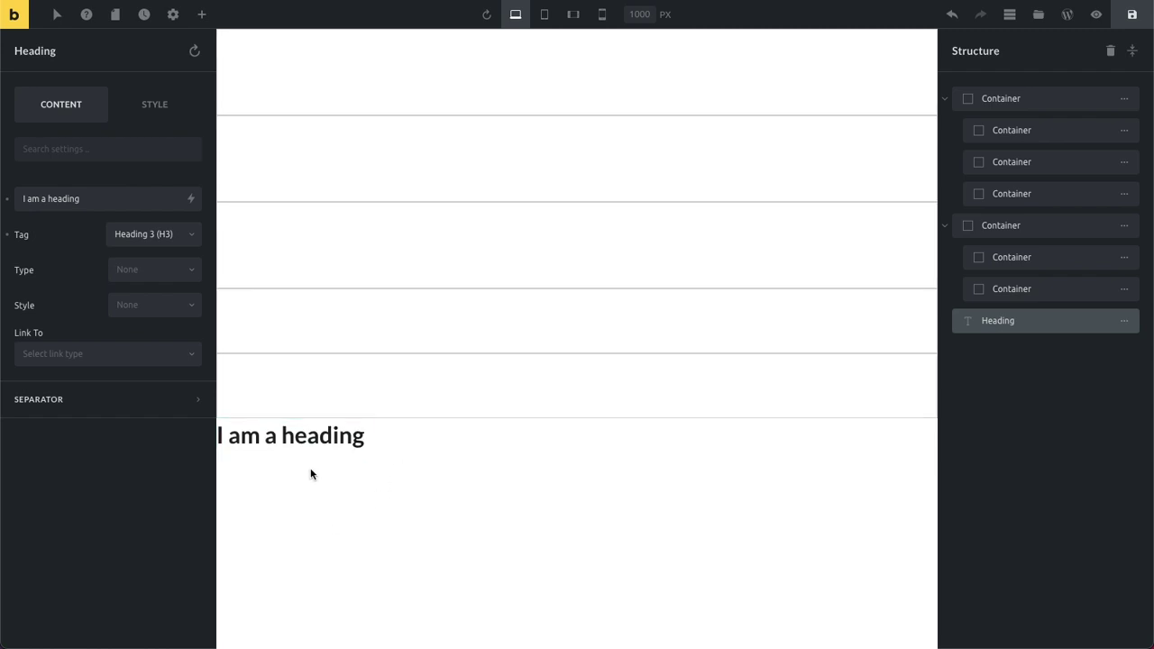
{"action": "right_click", "coordinate": [307, 437]}
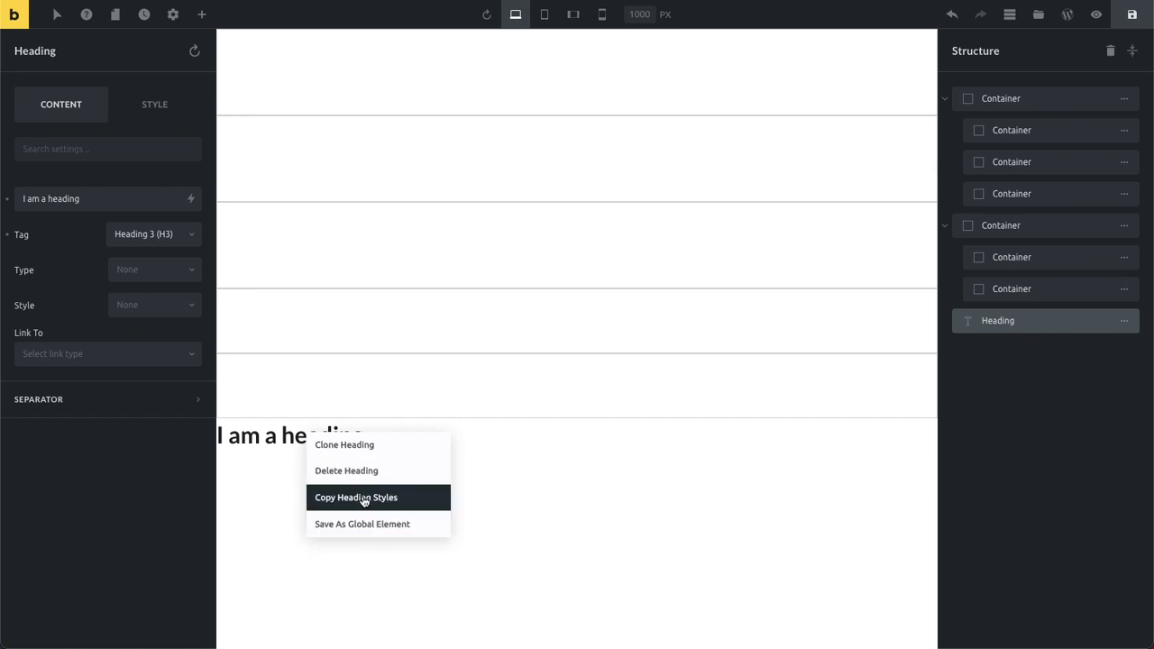
{"action": "left_click", "coordinate": [1124, 321]}
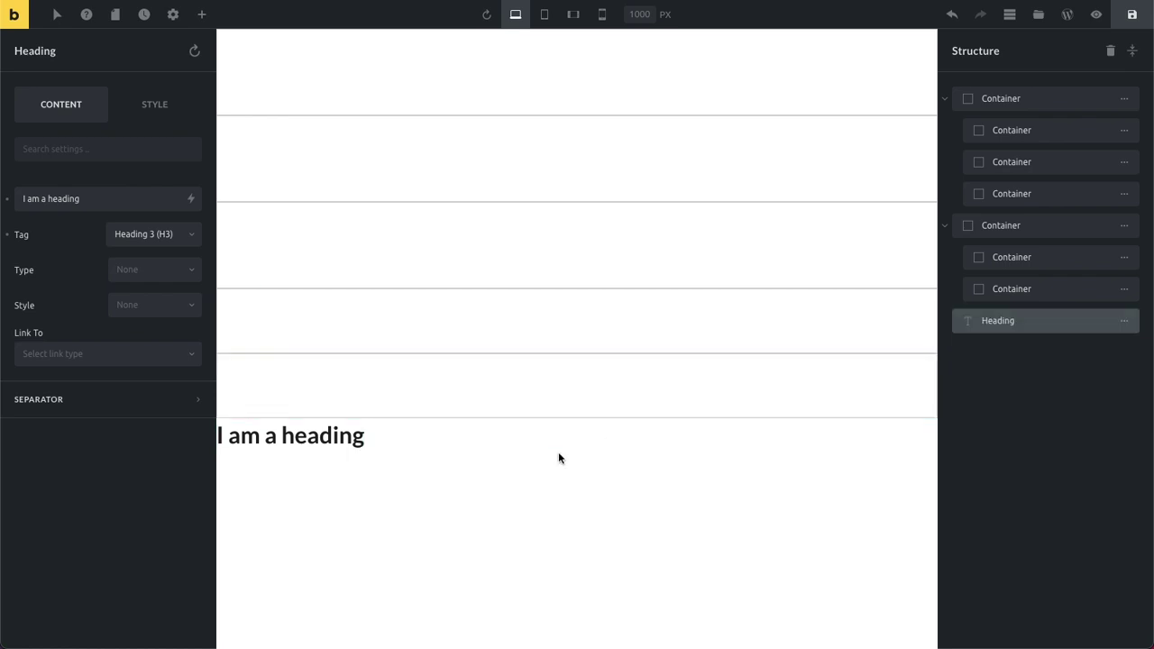
{"action": "left_click", "coordinate": [435, 534]}
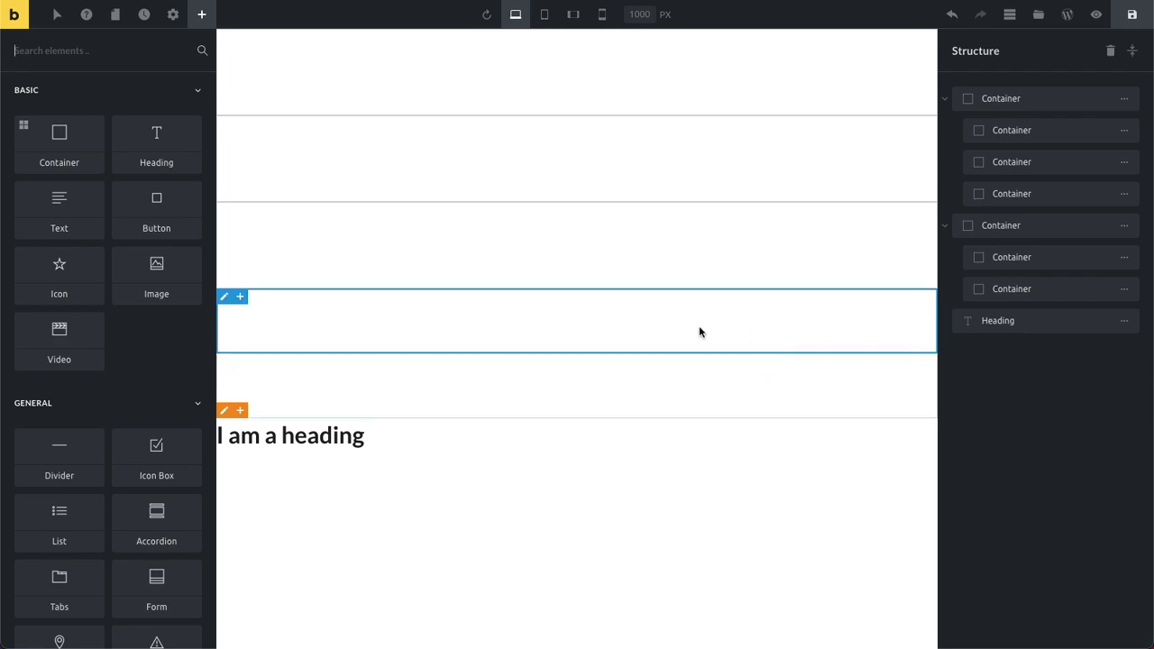
{"action": "left_click", "coordinate": [682, 502]}
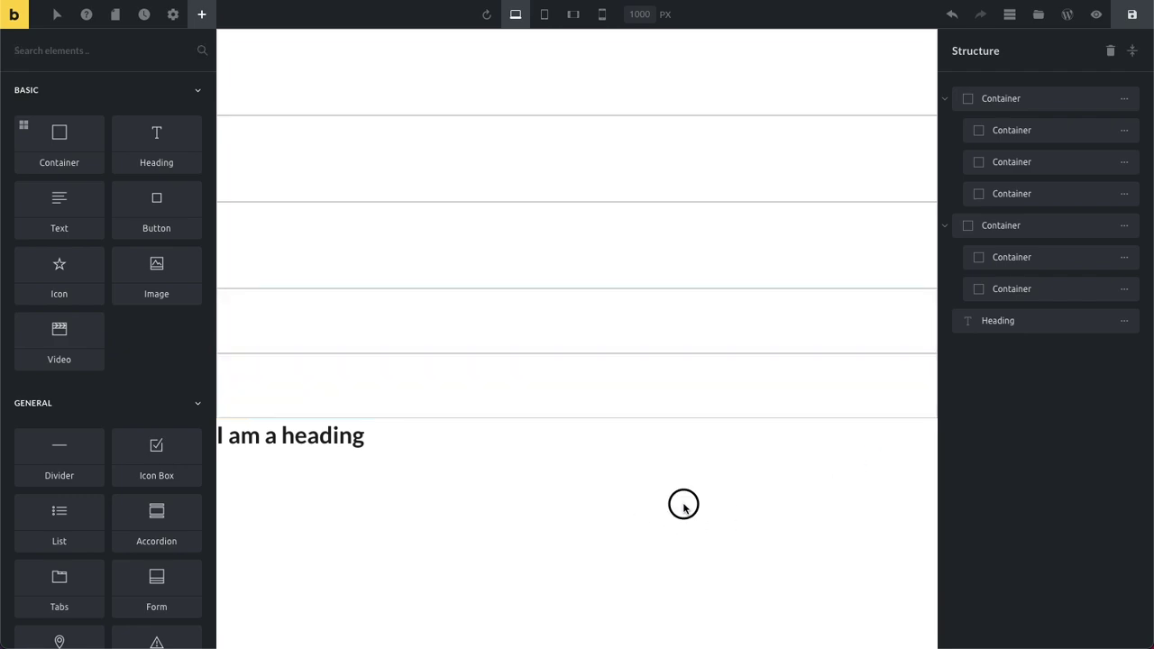
Remove all elements, then add and select a single 'I am a heading' heading
{"action": "left_click", "coordinate": [1116, 58]}
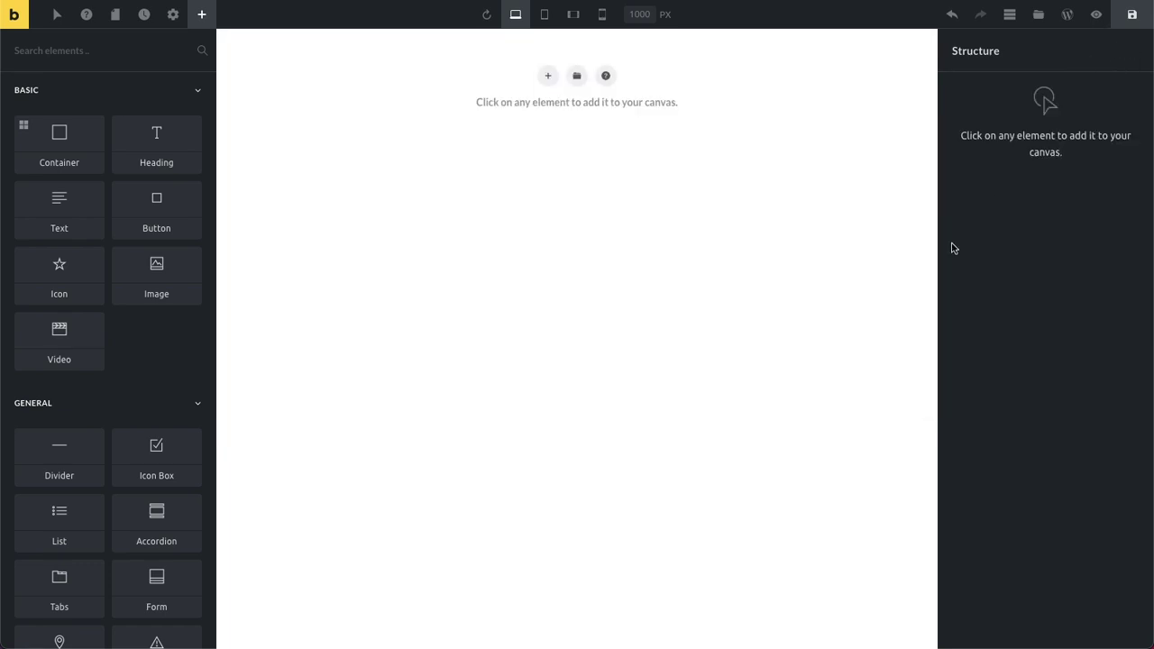
{"action": "left_click", "coordinate": [749, 387]}
{"action": "left_click", "coordinate": [164, 153]}
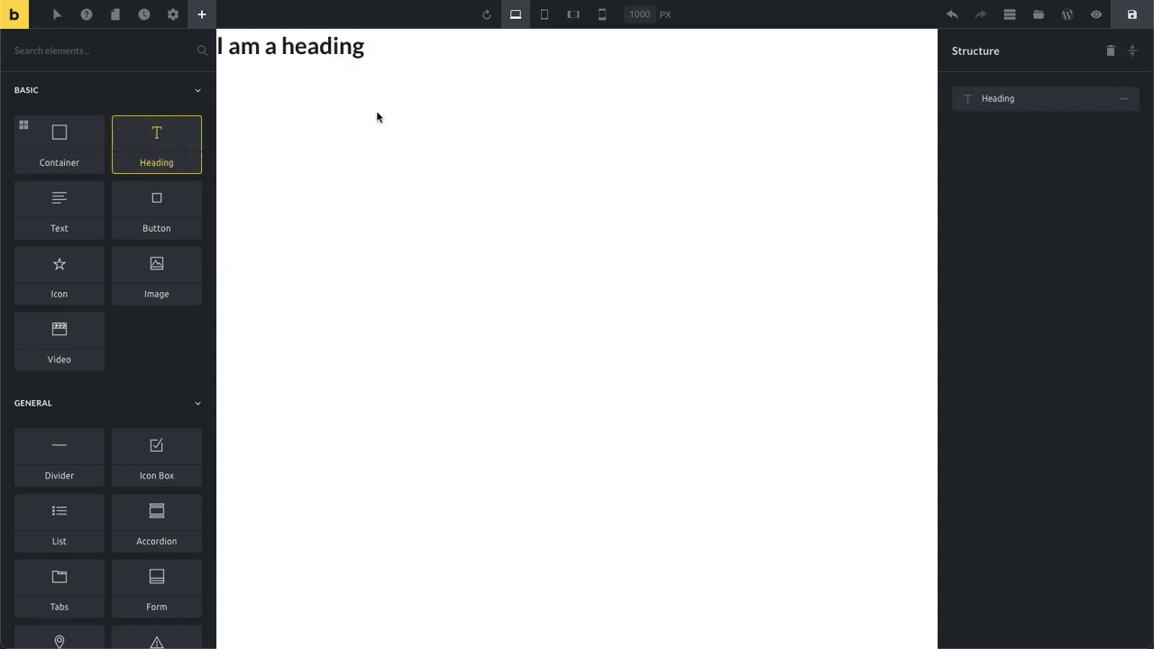
{"action": "left_click", "coordinate": [355, 51]}
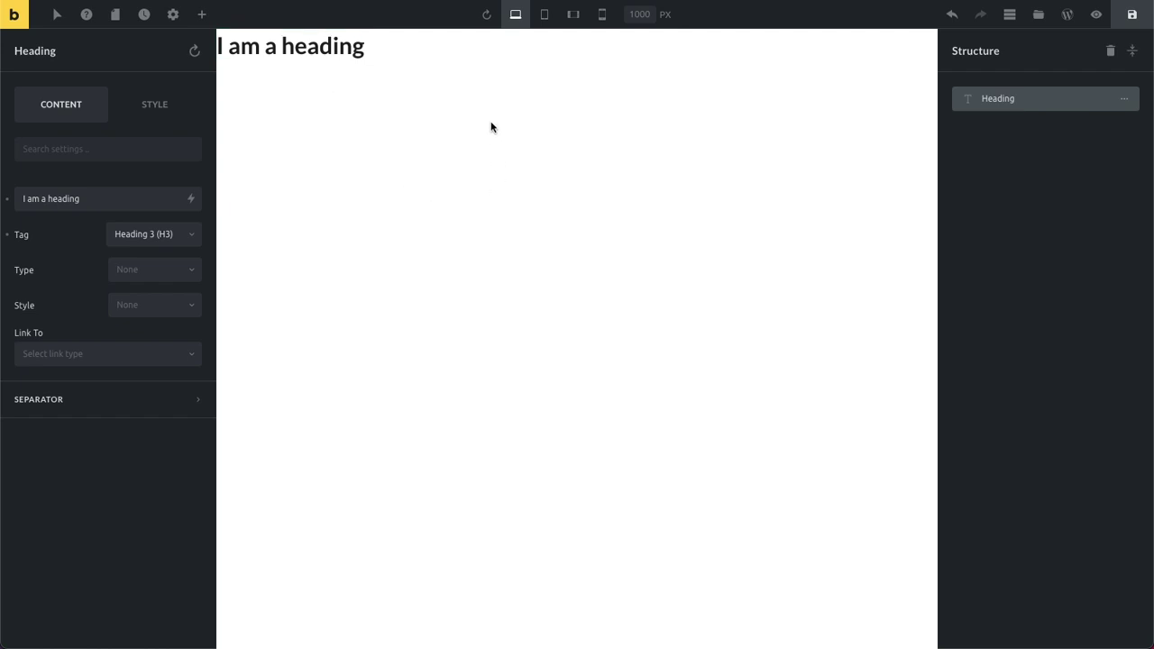
Scroll the panel and reselect, then deselect, the heading to show the element list
{"action": "left_click", "coordinate": [650, 236]}
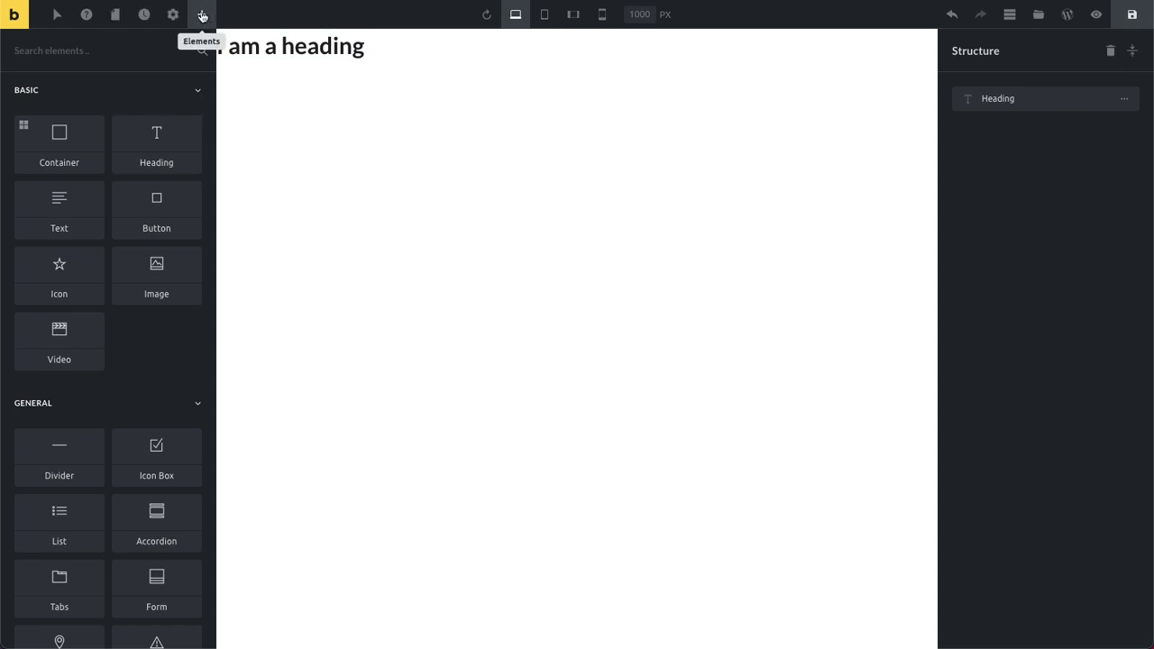
{"action": "scroll", "coordinate": [87, 262], "scroll_direction": "down", "scroll_amount": 5}
{"action": "scroll", "coordinate": [87, 262], "scroll_direction": "down", "scroll_amount": 4}
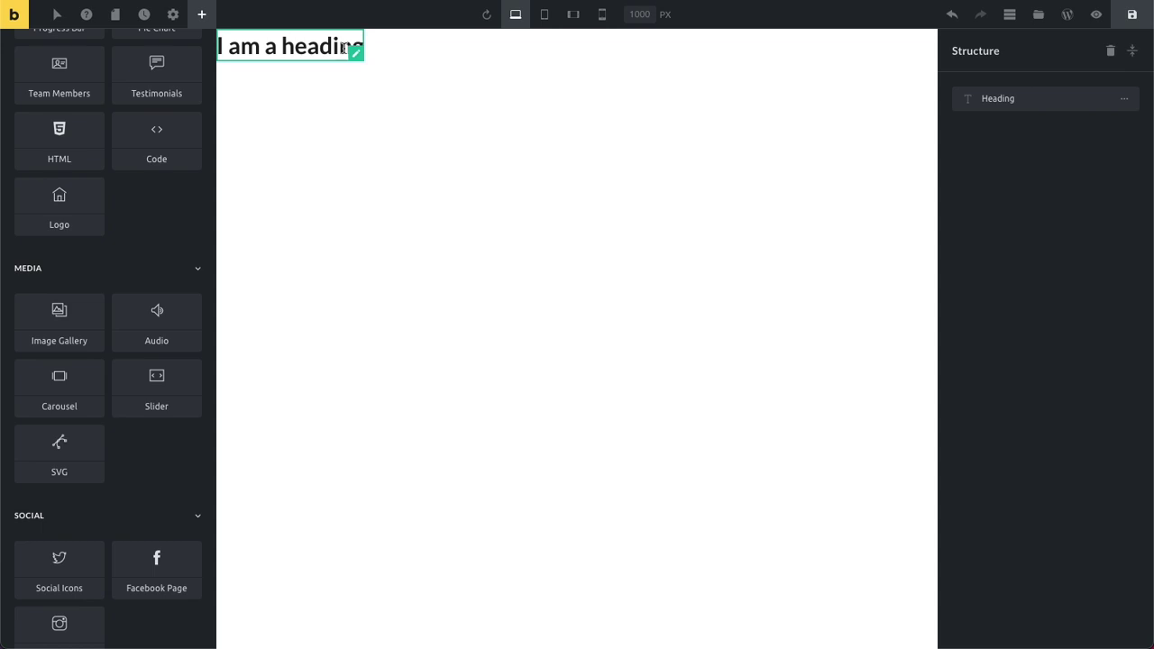
{"action": "left_click", "coordinate": [311, 46]}
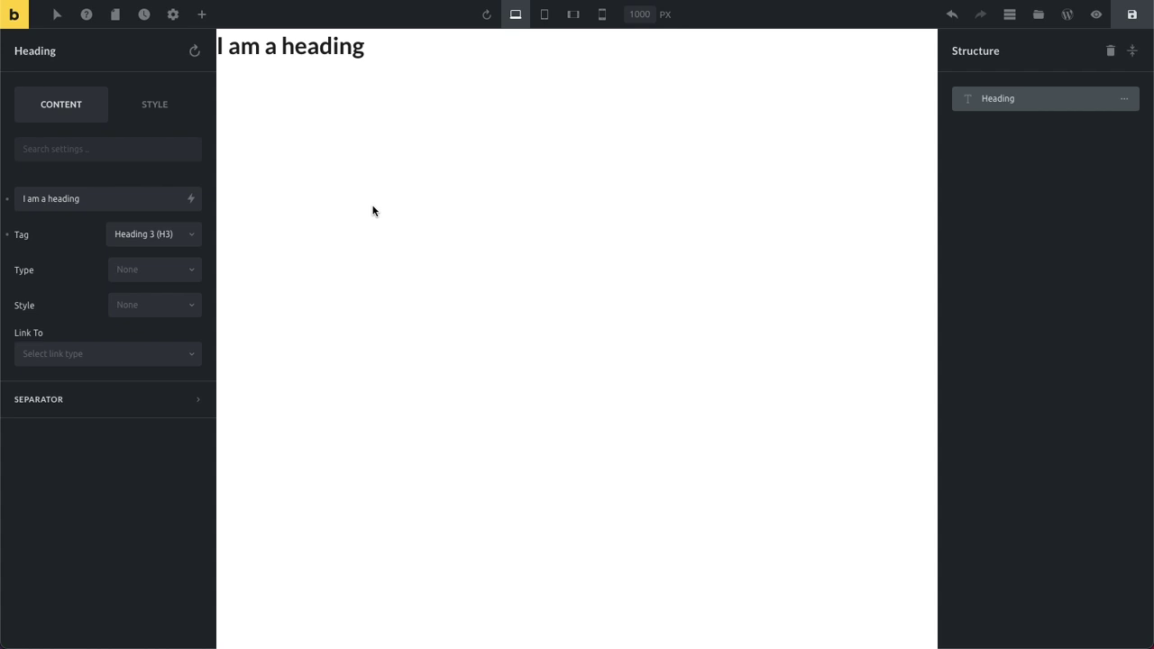
{"action": "left_click", "coordinate": [352, 212]}
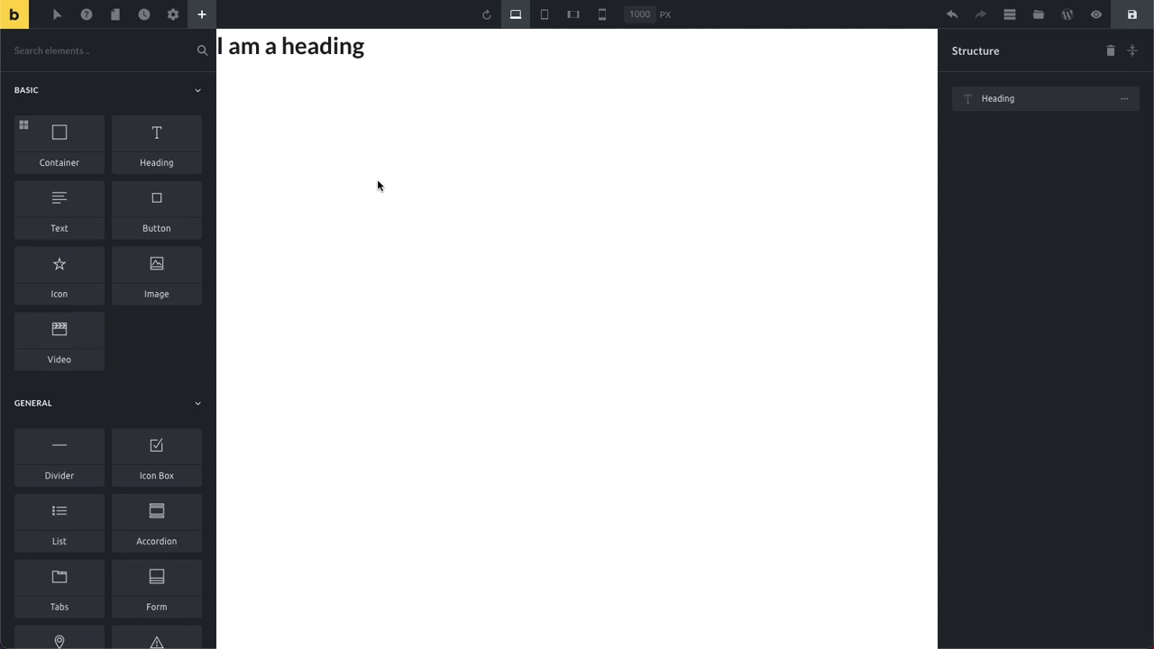
Add an 'I am a button' button below the heading by keyboard in the element list
{"action": "key", "text": "Tab"}
{"action": "key", "text": "Tab"}
{"action": "key", "text": "Tab"}
{"action": "key", "text": "Tab"}
{"action": "key", "text": "Tab"}
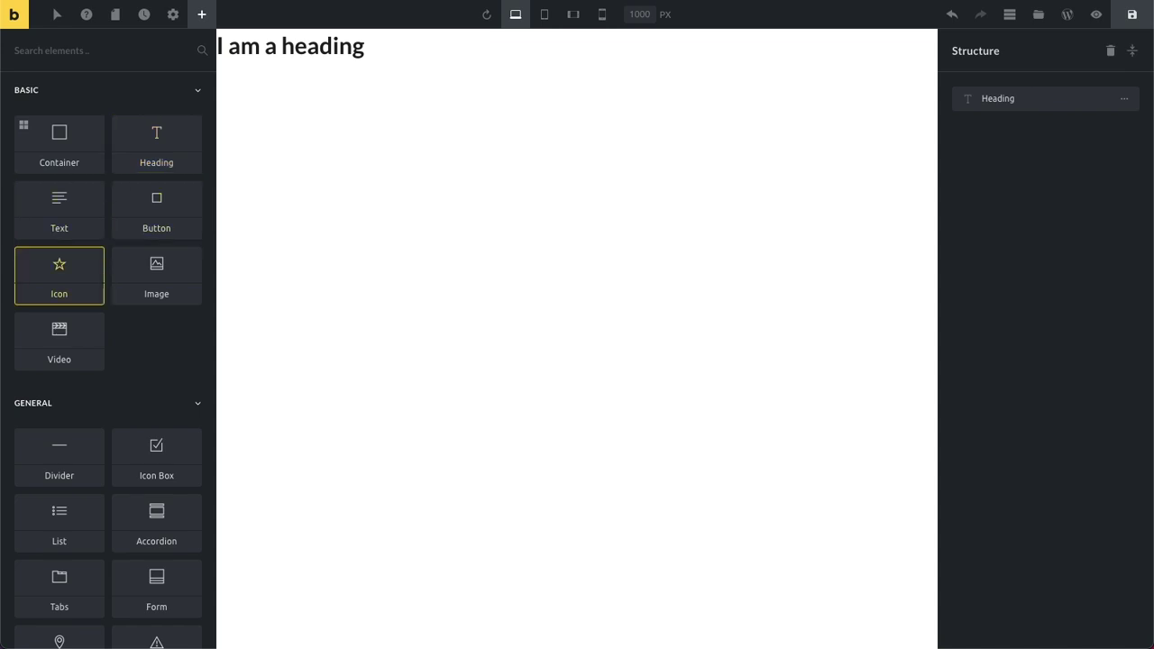
{"action": "key", "text": "Tab"}
{"action": "key", "text": "Tab"}
{"action": "key", "text": "Tab"}
{"action": "key", "text": "Tab"}
{"action": "key", "text": "Tab"}
{"action": "key", "text": "Tab"}
{"action": "key", "text": "Tab"}
{"action": "key", "text": "Tab"}
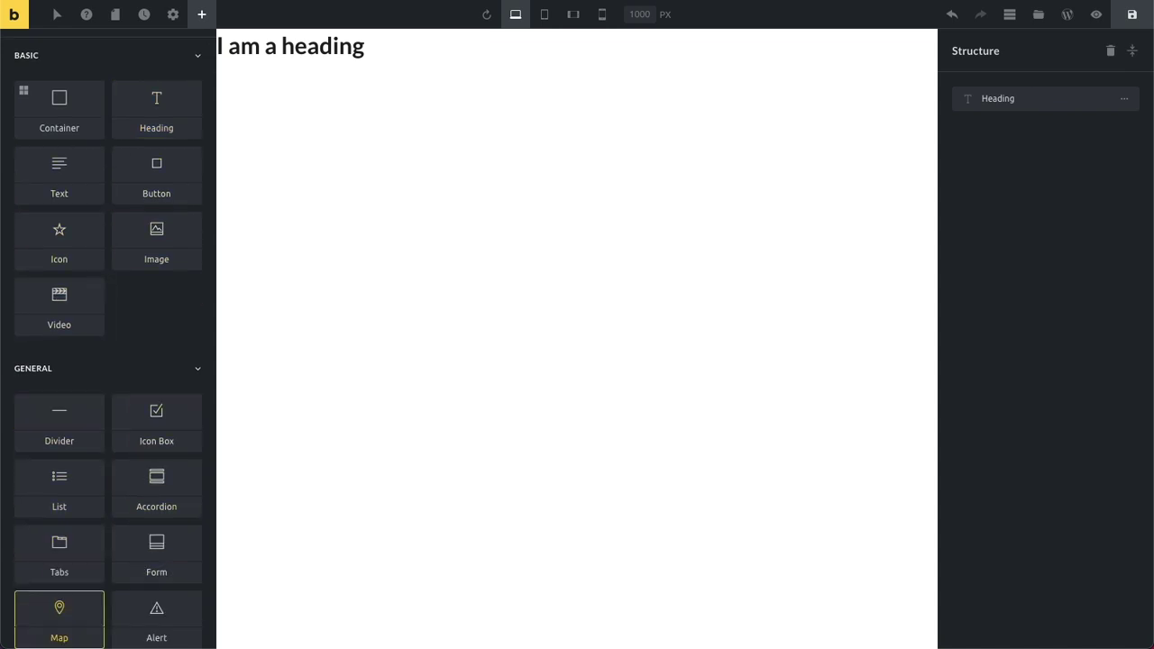
{"action": "key", "text": "Tab"}
{"action": "key", "text": "Tab"}
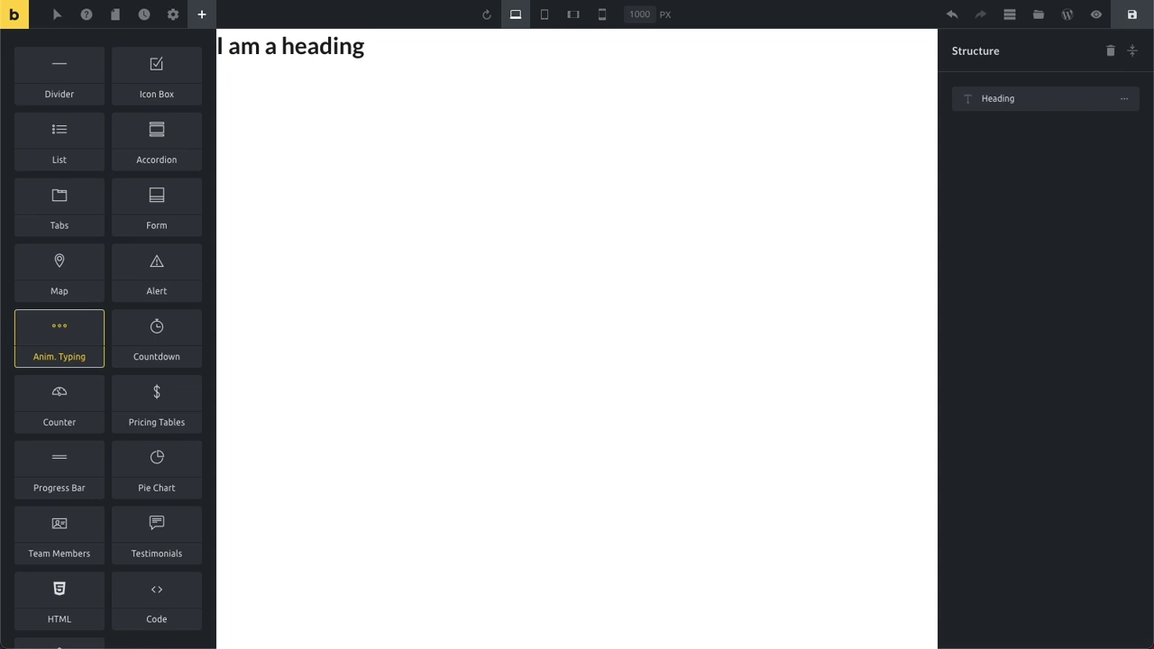
{"action": "key", "text": "shift+Tab"}
{"action": "key", "text": "shift+Tab"}
{"action": "key", "text": "shift+Tab"}
{"action": "key", "text": "shift+Tab"}
{"action": "key", "text": "shift+Tab"}
{"action": "key", "text": "shift+Tab"}
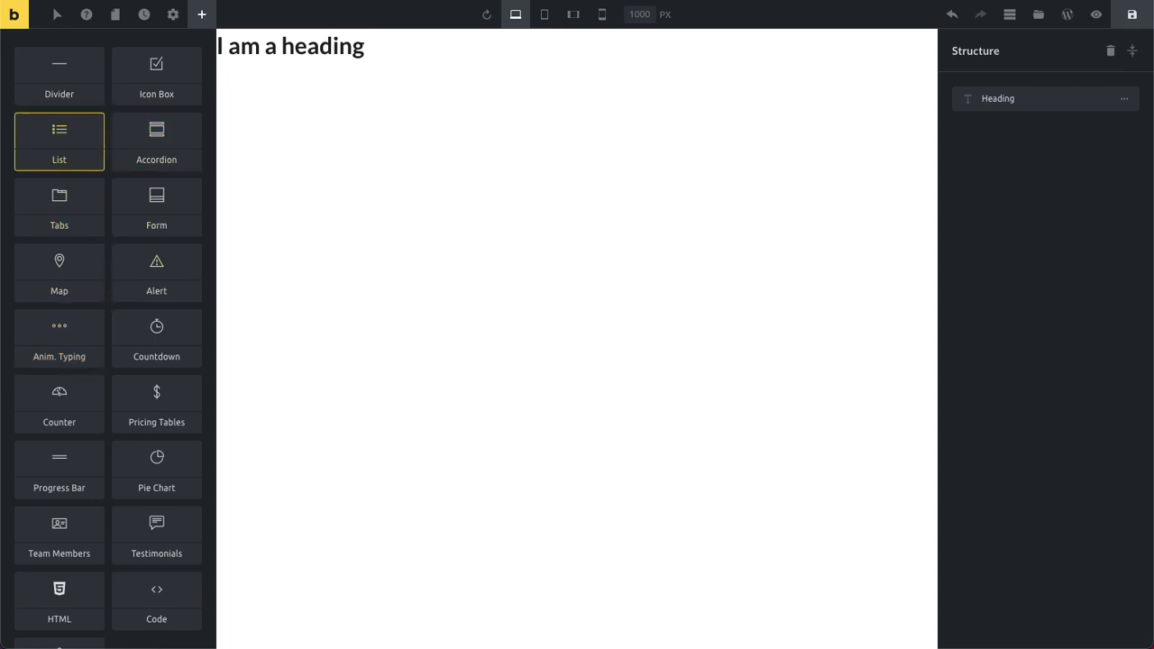
{"action": "key", "text": "shift+Tab"}
{"action": "key", "text": "shift+Tab"}
{"action": "key", "text": "shift+Tab"}
{"action": "key", "text": "shift+Tab"}
{"action": "key", "text": "shift+Tab"}
{"action": "key", "text": "shift+Tab"}
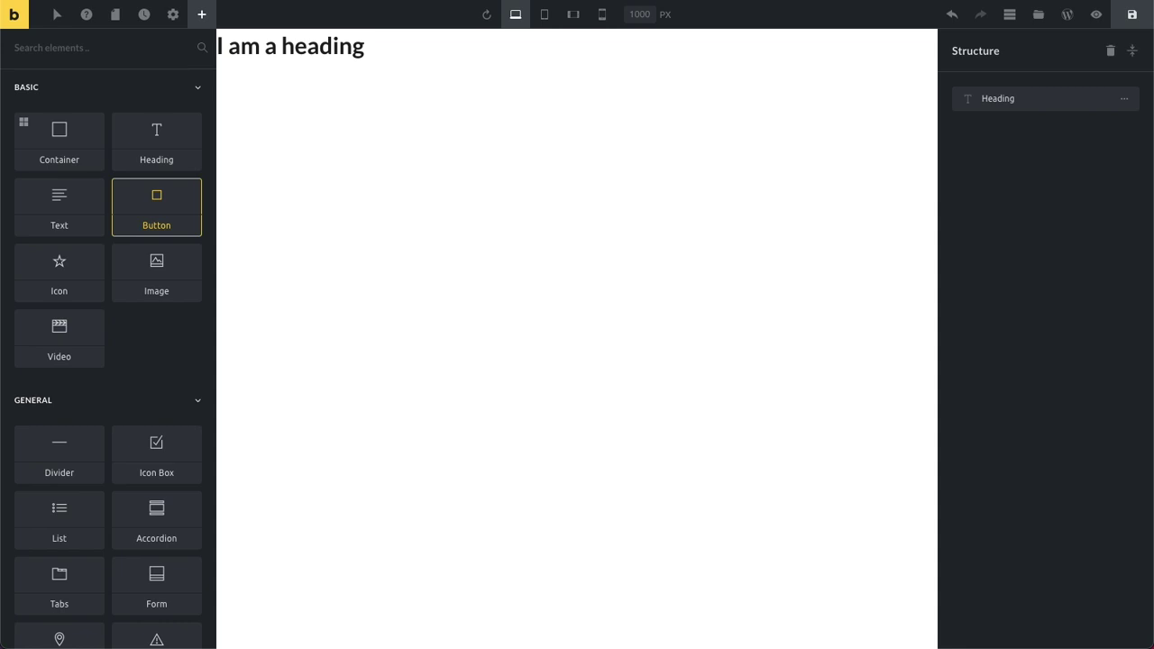
{"action": "key", "text": "Return"}
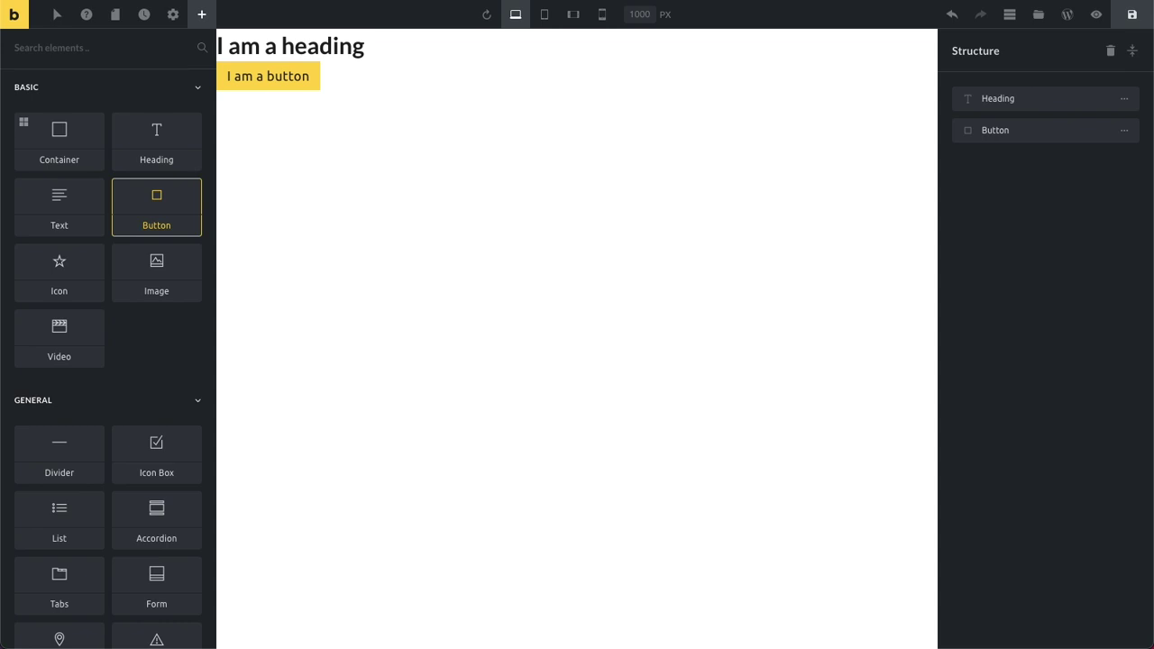
Add star icons below the button, undo the extras, then add and undo an Image
{"action": "key", "text": "Tab"}
{"action": "key", "text": "Return"}
{"action": "key", "text": "Return"}
{"action": "key", "text": "Return"}
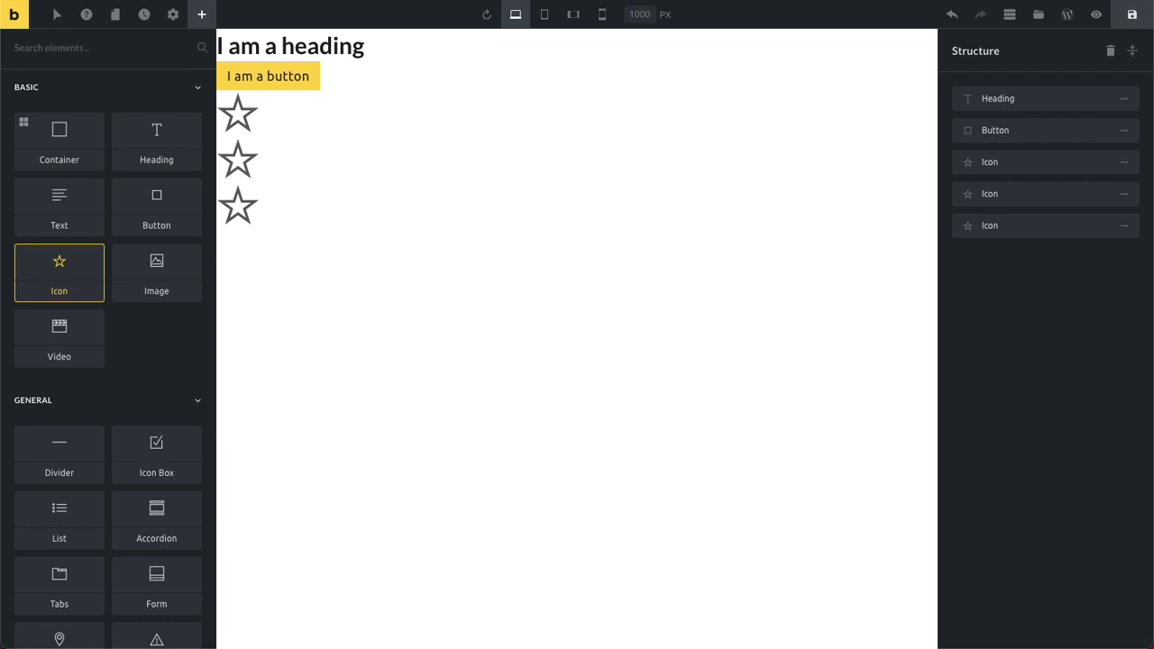
{"action": "key", "text": "ctrl+z"}
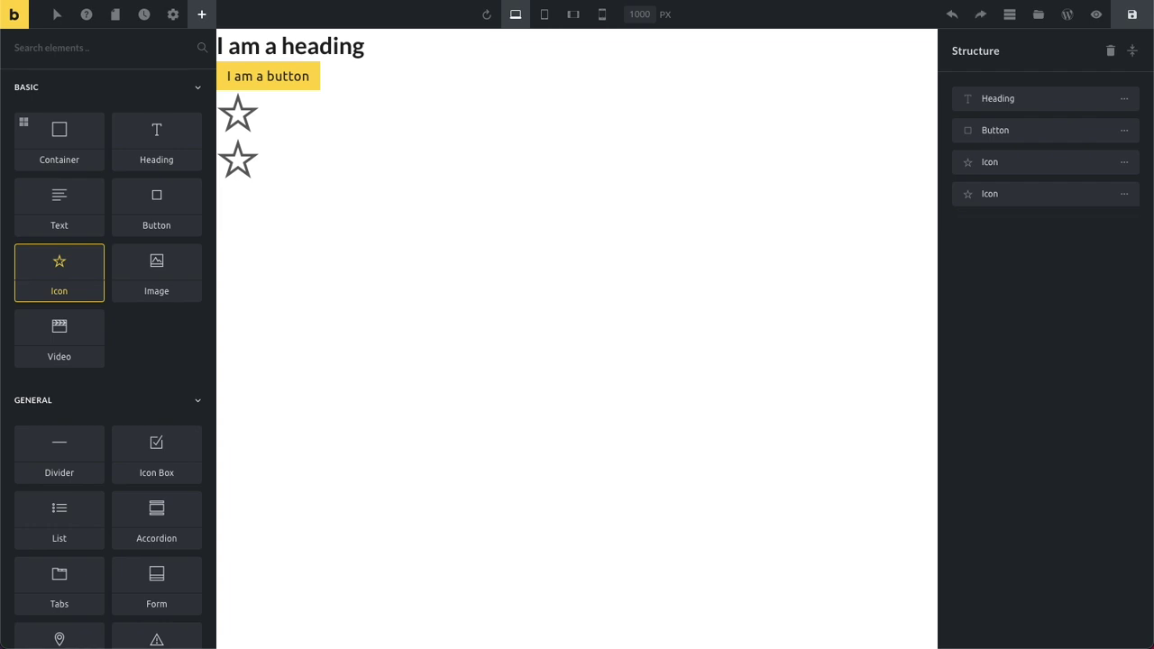
{"action": "key", "text": "ctrl+z"}
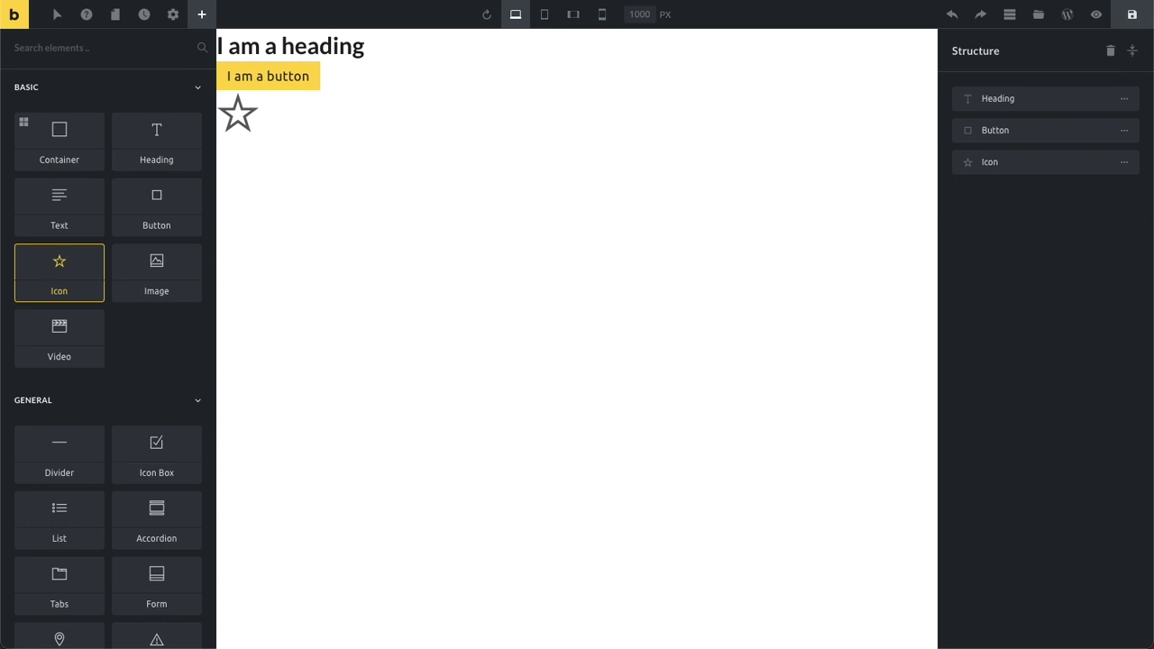
{"action": "key", "text": "ctrl+z"}
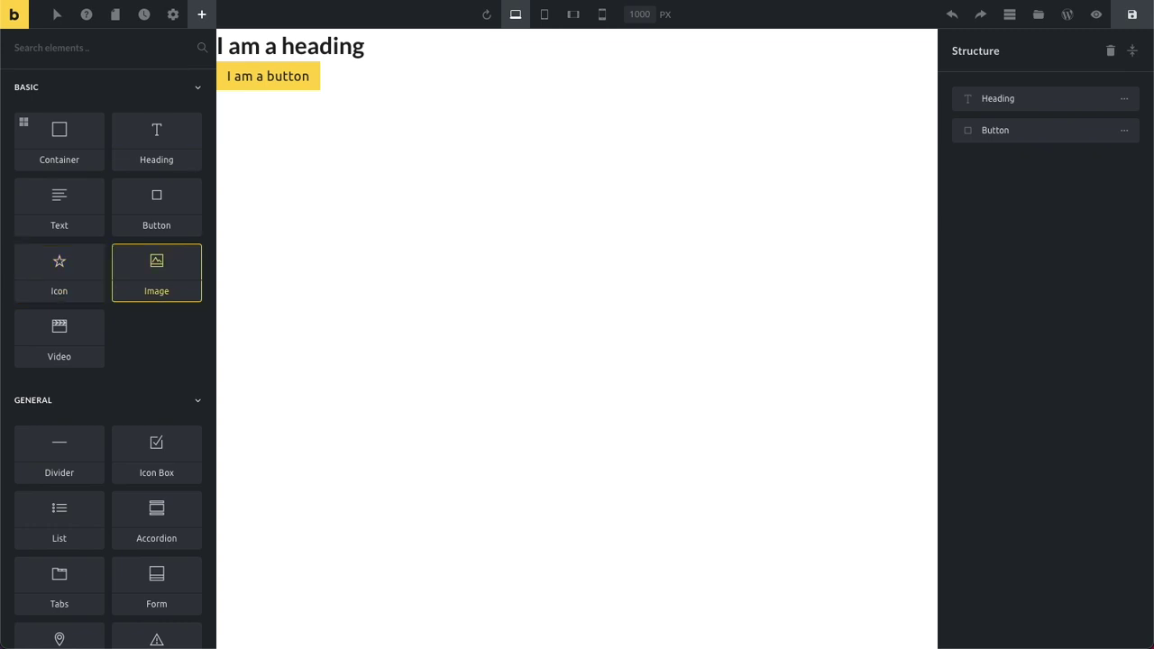
{"action": "left_click", "coordinate": [156, 271]}
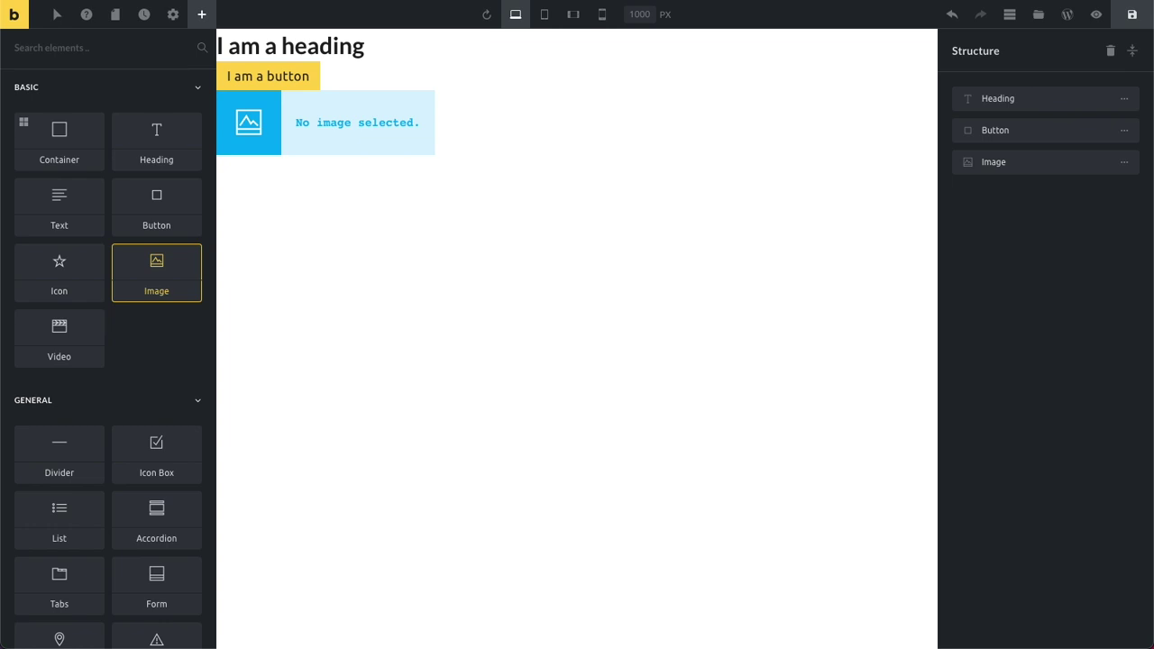
{"action": "key", "text": "ctrl+z"}
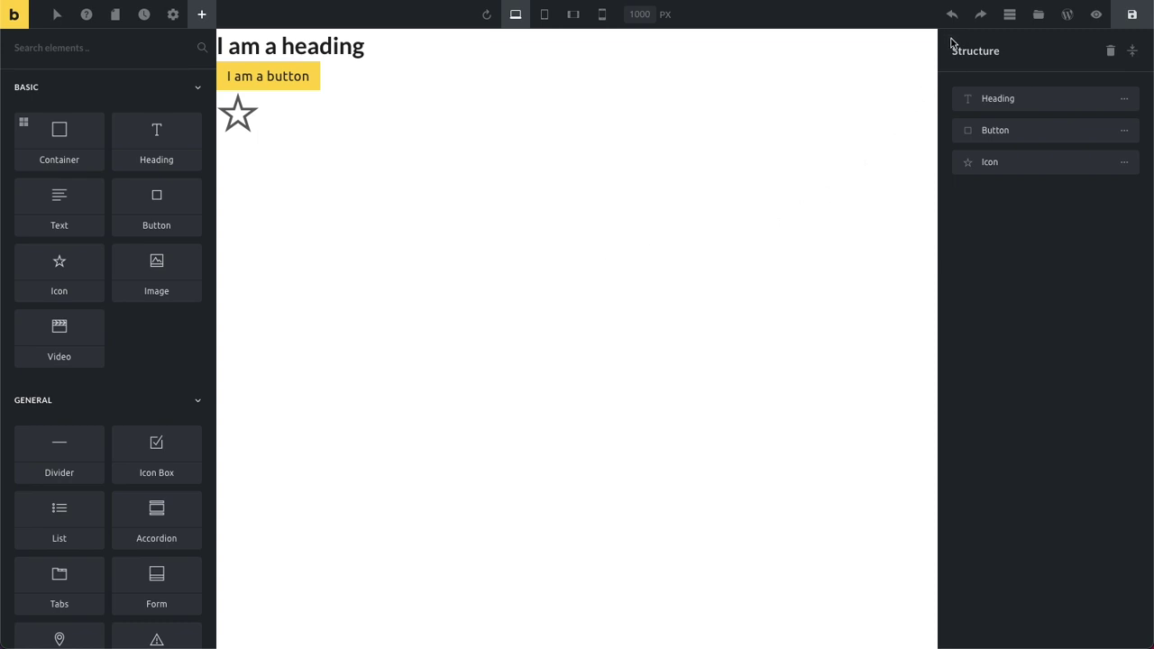
{"action": "left_click", "coordinate": [1010, 17]}
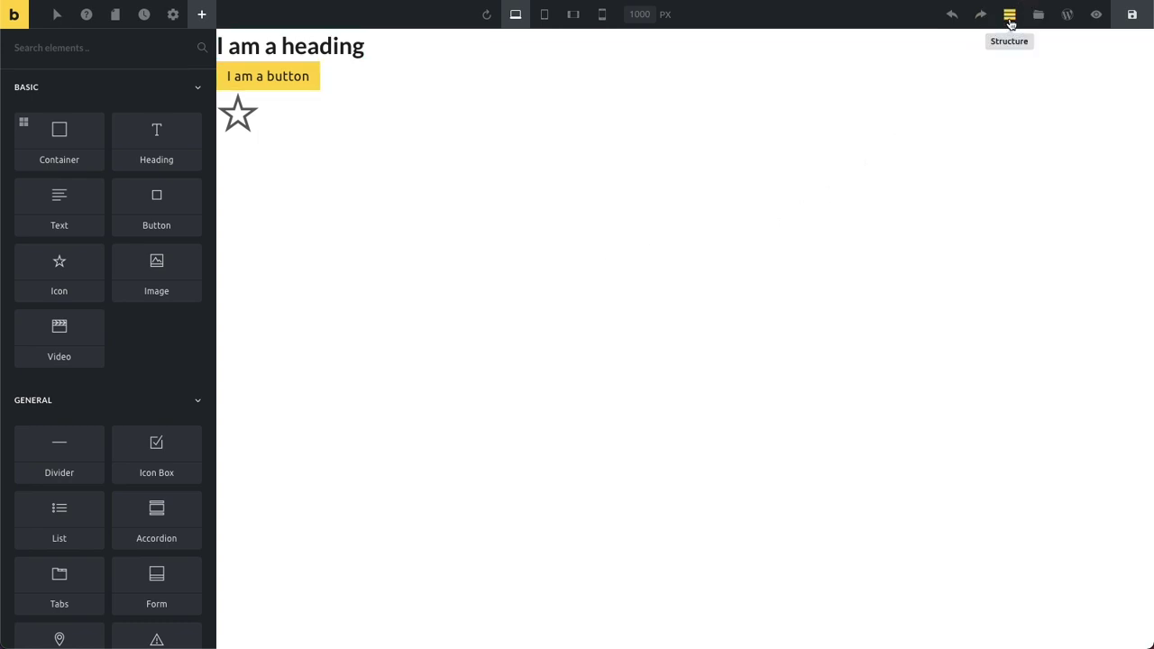
{"action": "left_click", "coordinate": [1009, 18]}
{"action": "left_click", "coordinate": [1010, 18]}
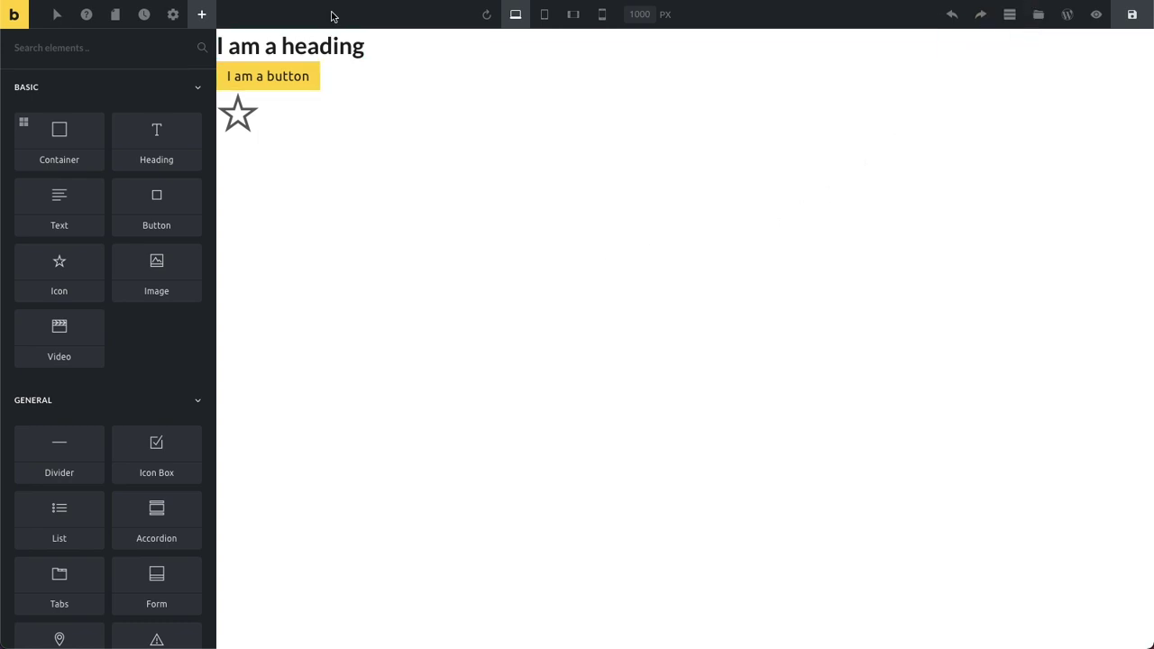
{"action": "mouse_move", "coordinate": [215, 222]}
{"action": "left_click", "coordinate": [230, 13]}
{"action": "mouse_move", "coordinate": [212, 269]}
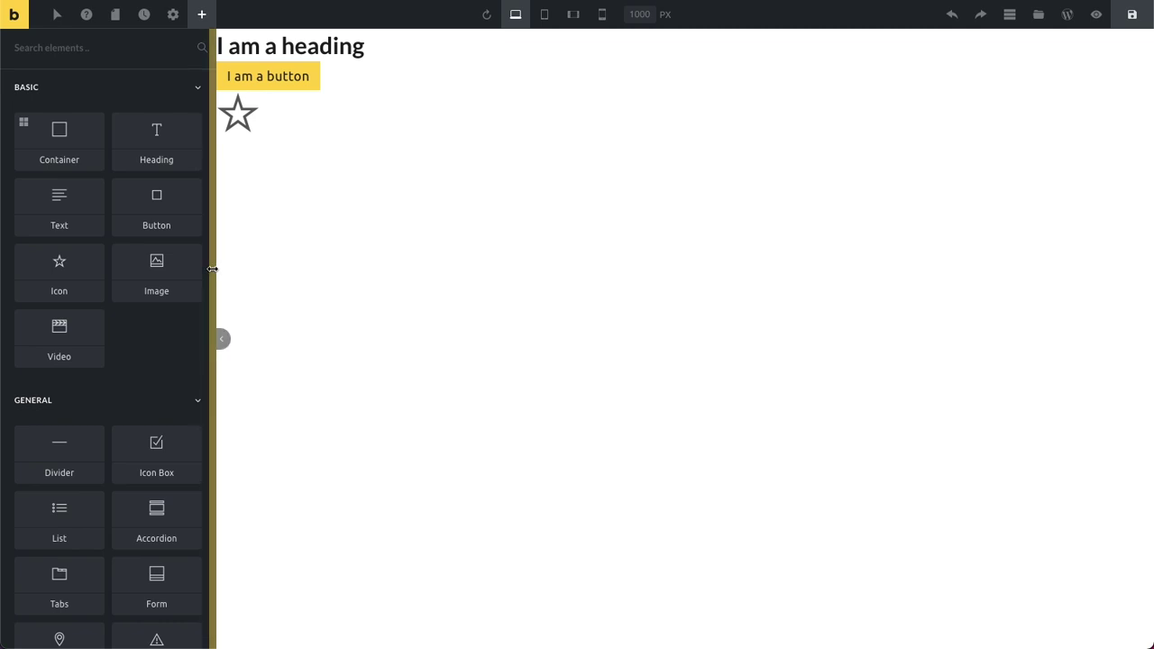
{"action": "left_click", "coordinate": [222, 342]}
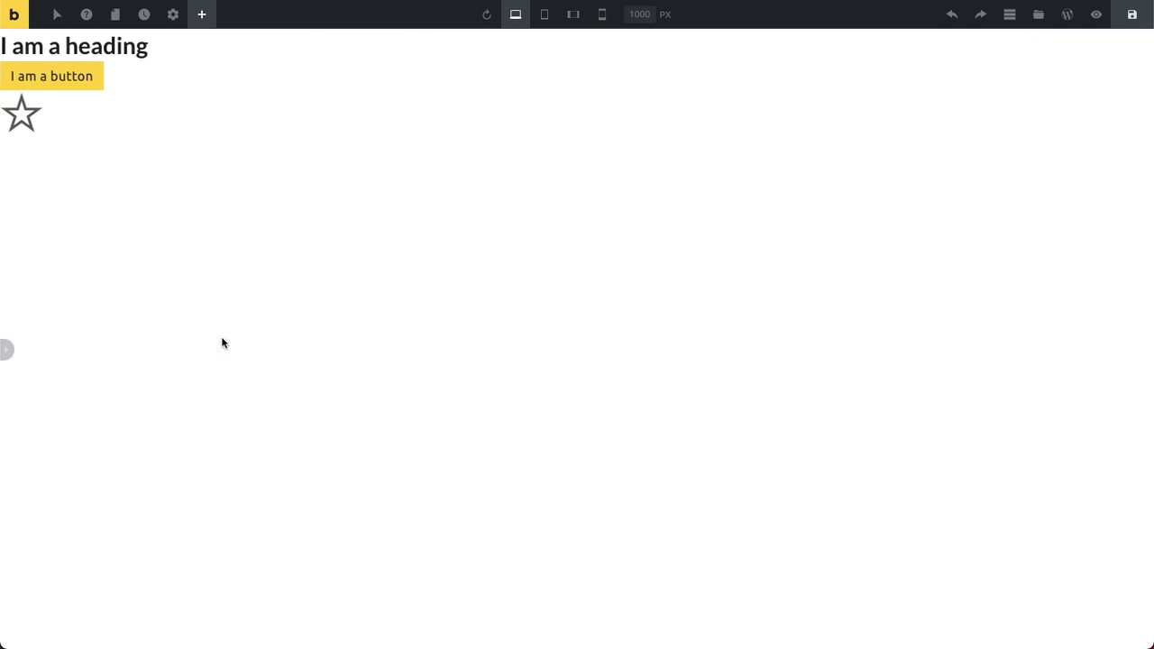
{"action": "left_click", "coordinate": [7, 348]}
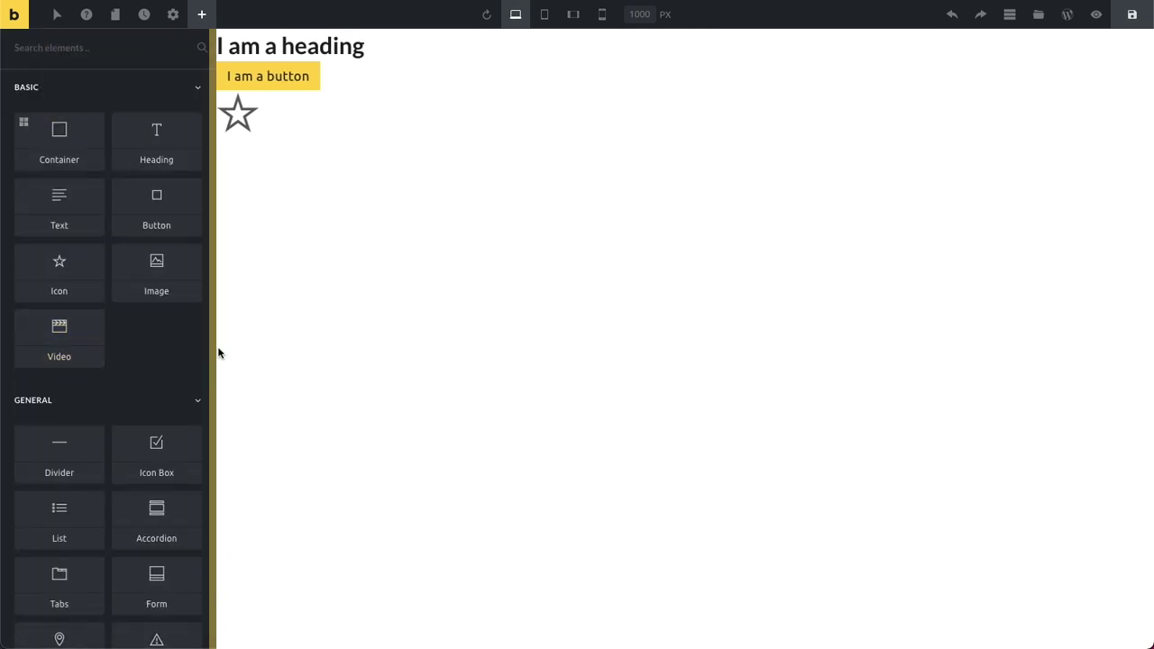
{"action": "left_click", "coordinate": [221, 339]}
{"action": "left_click", "coordinate": [6, 349]}
Edit the heading to 'I am a heasdfding' and the button to 'jklsdfl am a button' on the canvas
{"action": "left_click", "coordinate": [219, 337]}
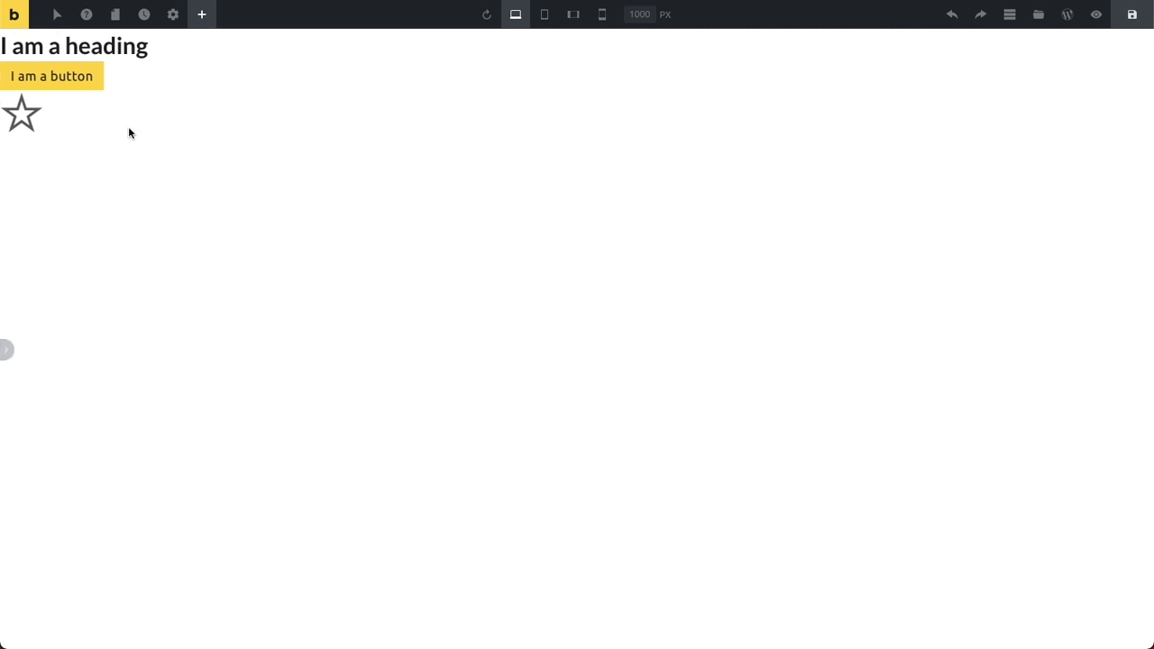
{"action": "left_click", "coordinate": [107, 46]}
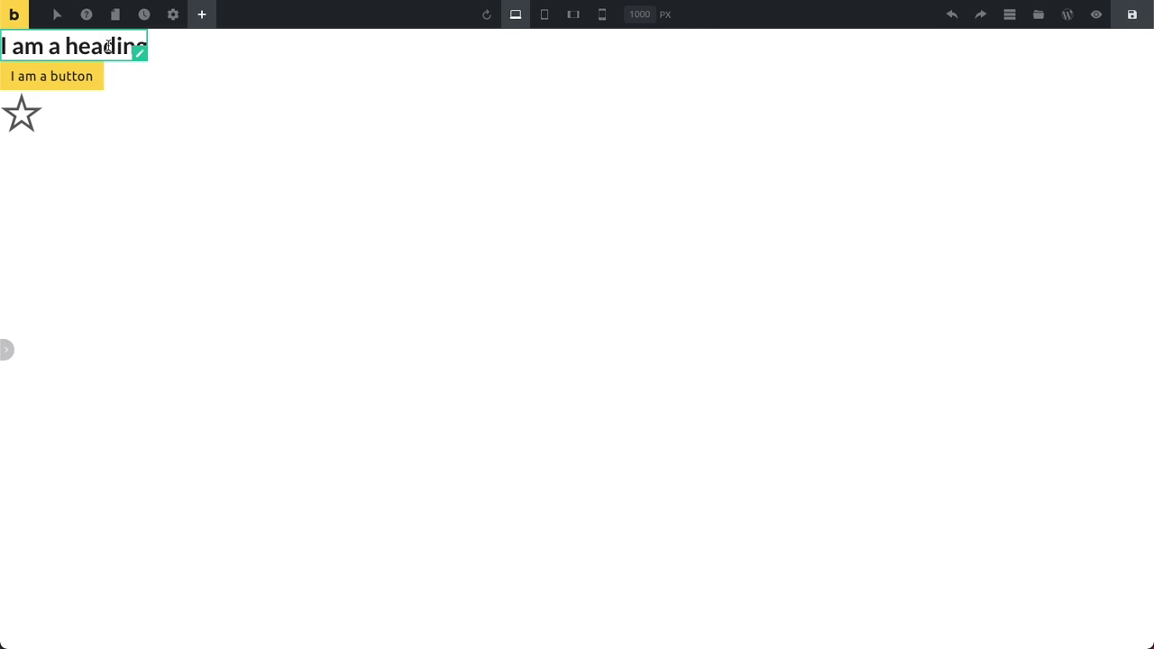
{"action": "type", "text": "sdf"}
{"action": "left_click", "coordinate": [11, 76]}
{"action": "type", "text": "jklsdf"}
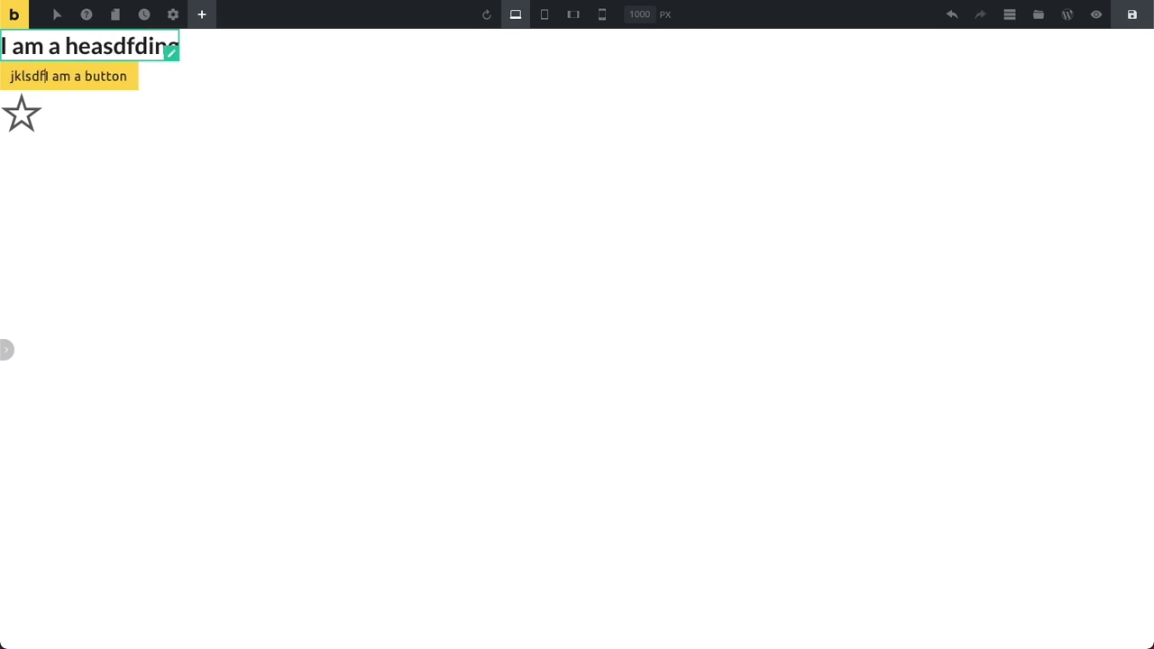
{"action": "left_click", "coordinate": [330, 208]}
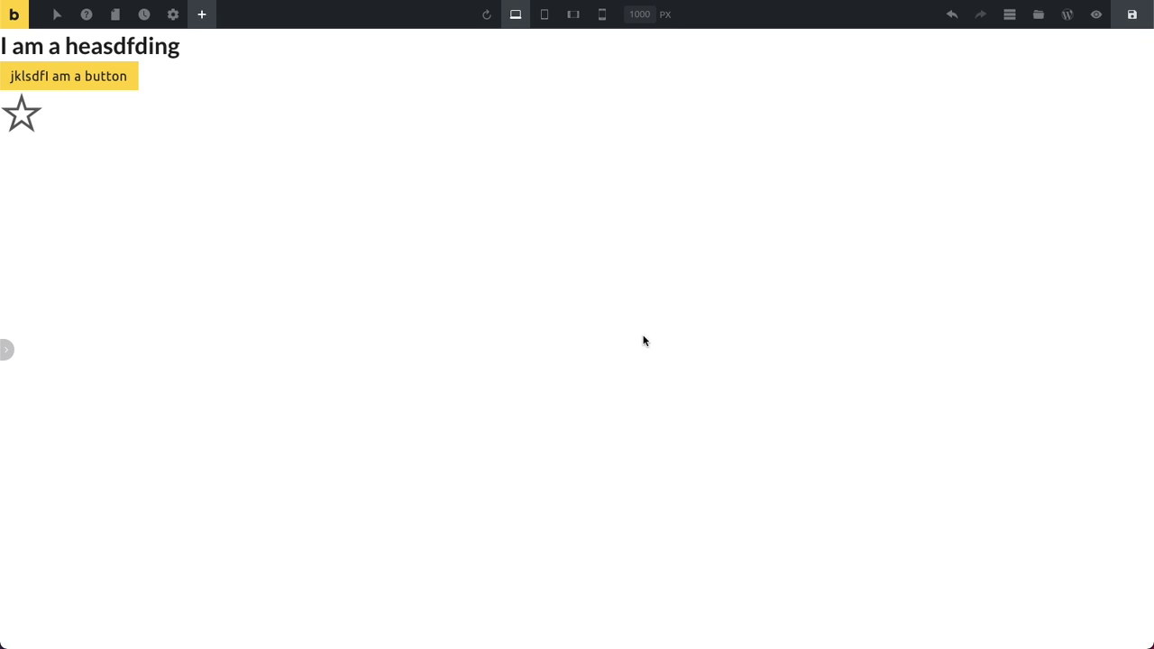
{"action": "left_click", "coordinate": [1004, 17]}
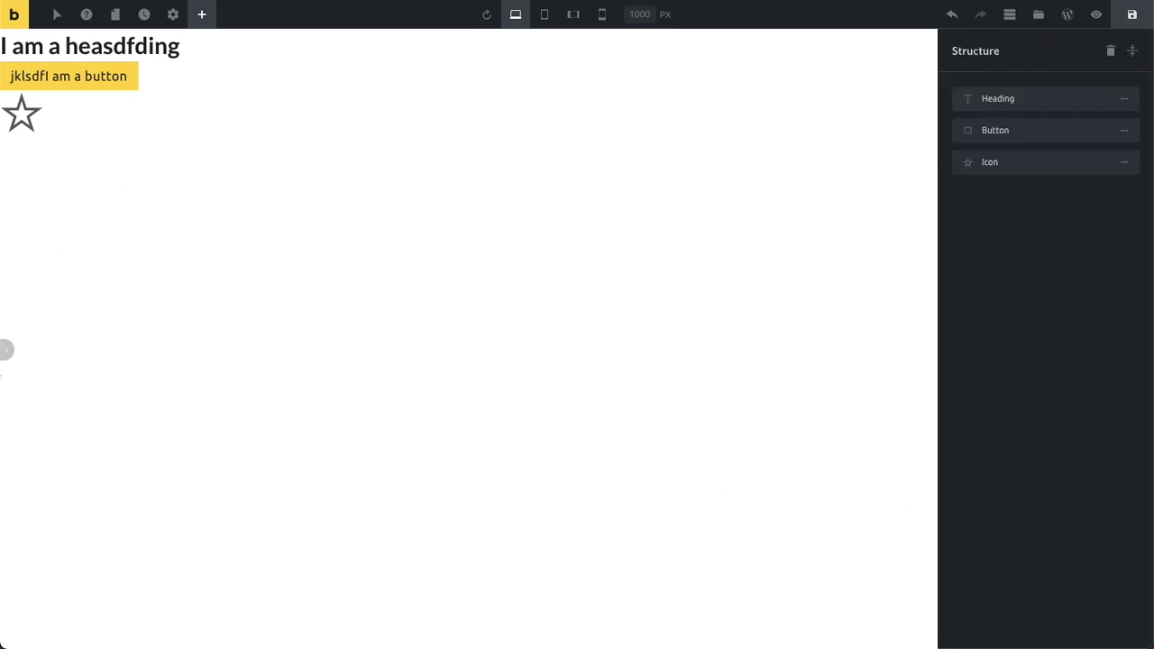
{"action": "left_click", "coordinate": [6, 351]}
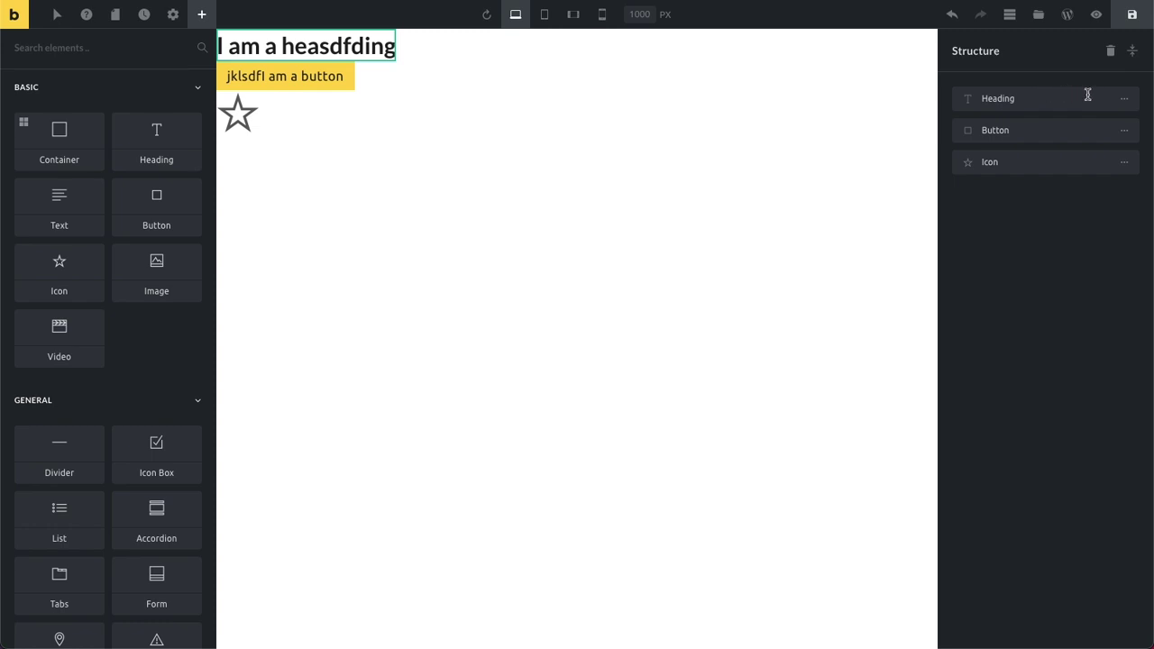
Show the Heading, Button and Icon settings from the structure panel, ending on the Button
{"action": "left_click", "coordinate": [1123, 99]}
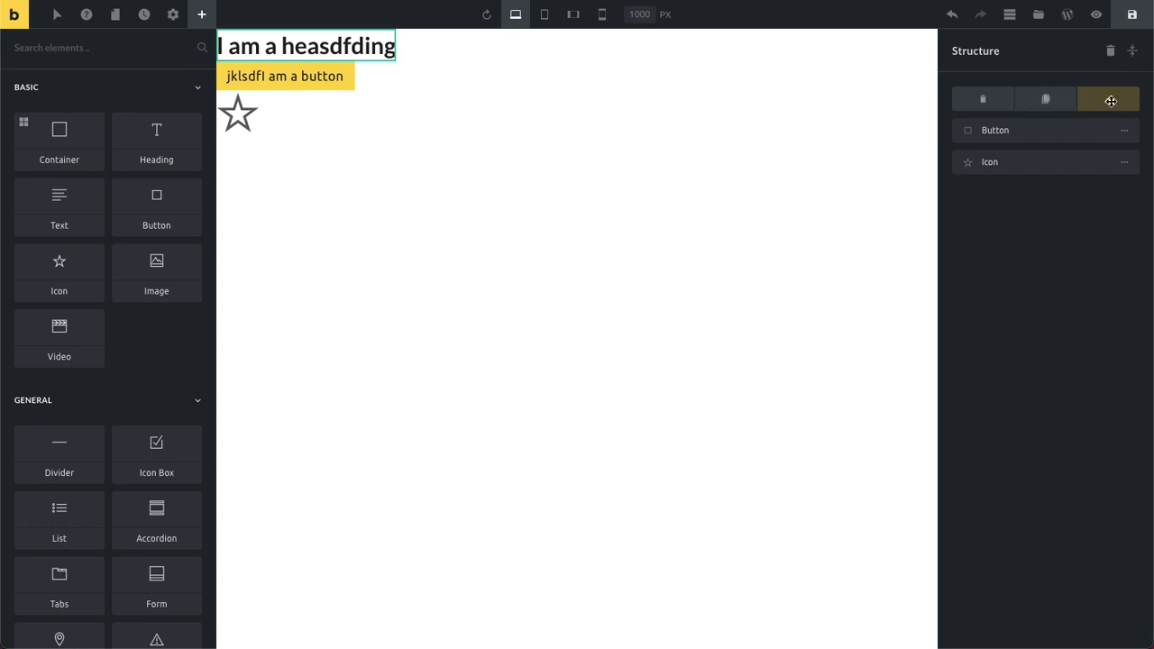
{"action": "left_click", "coordinate": [1109, 100]}
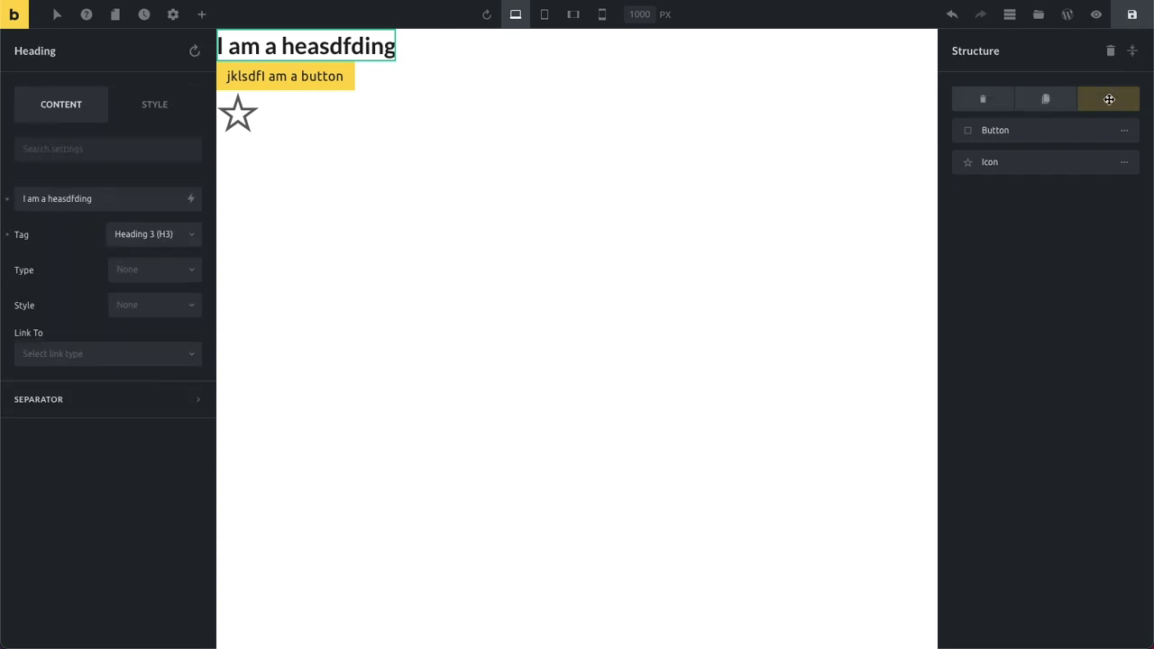
{"action": "left_click", "coordinate": [969, 132]}
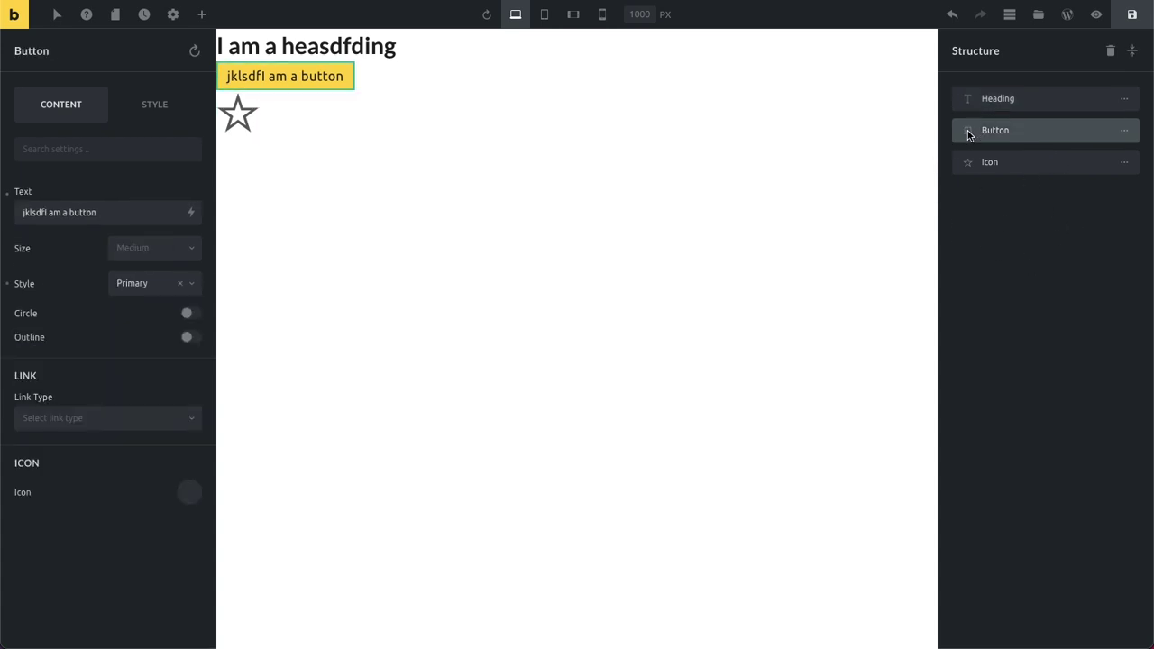
{"action": "left_click", "coordinate": [1025, 162]}
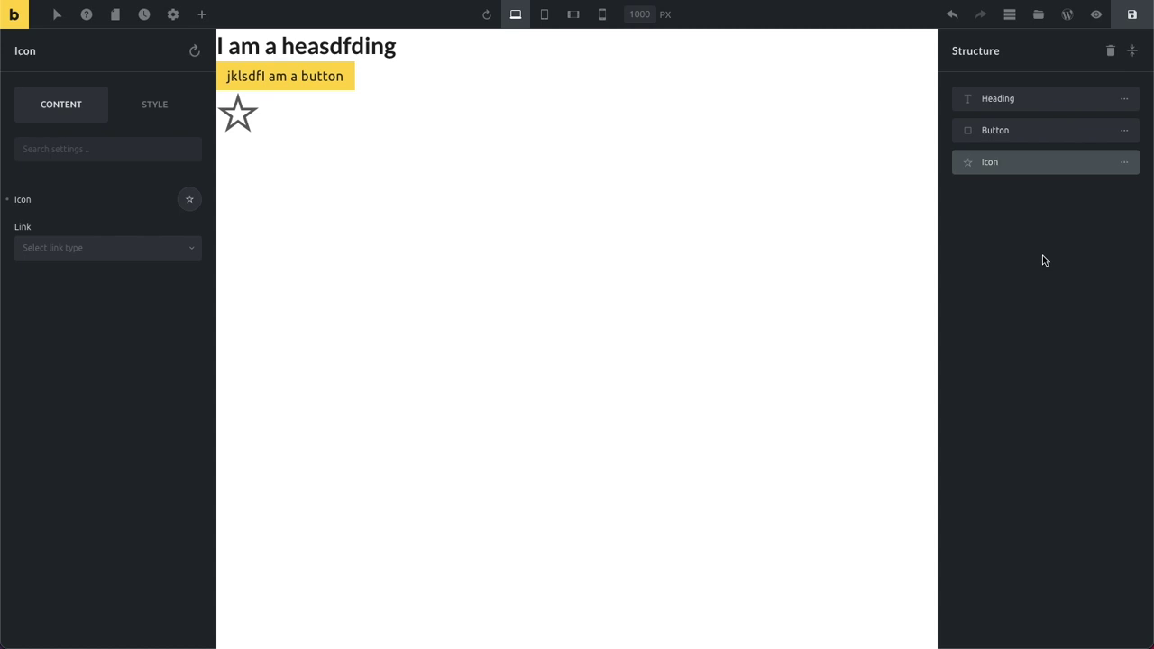
{"action": "left_click", "coordinate": [1050, 123]}
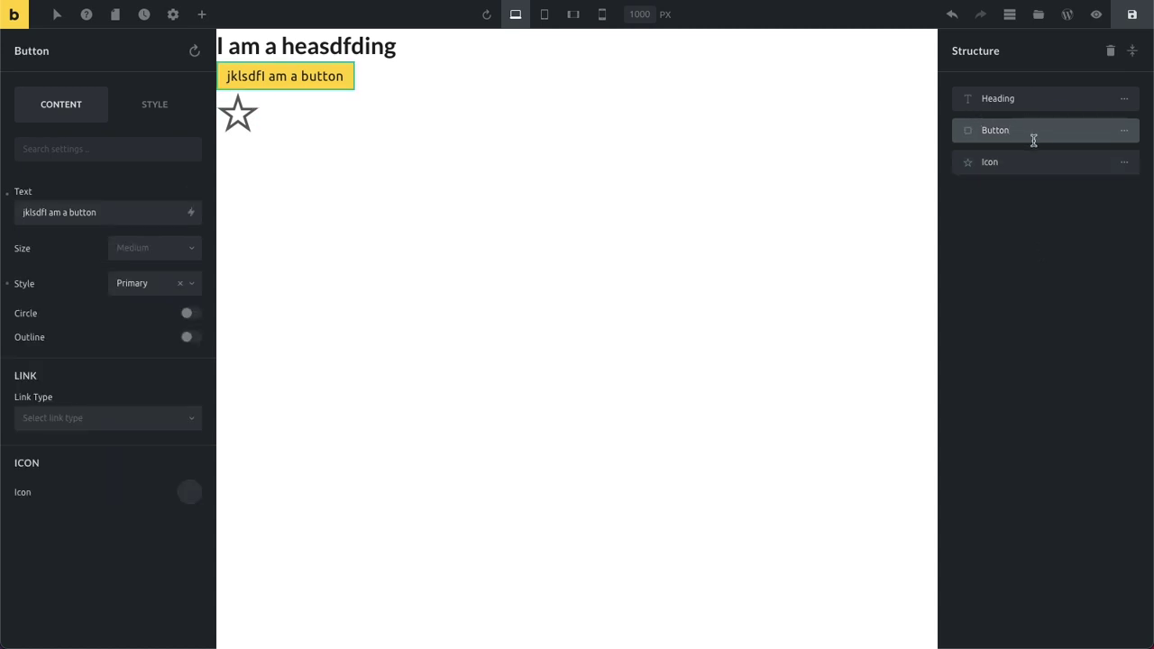
Rename the Button element to 'Click Me' in the Structure panel, deleting the stray typed letters
{"action": "double_click", "coordinate": [1032, 140]}
{"action": "type", "text": "Click Me"}
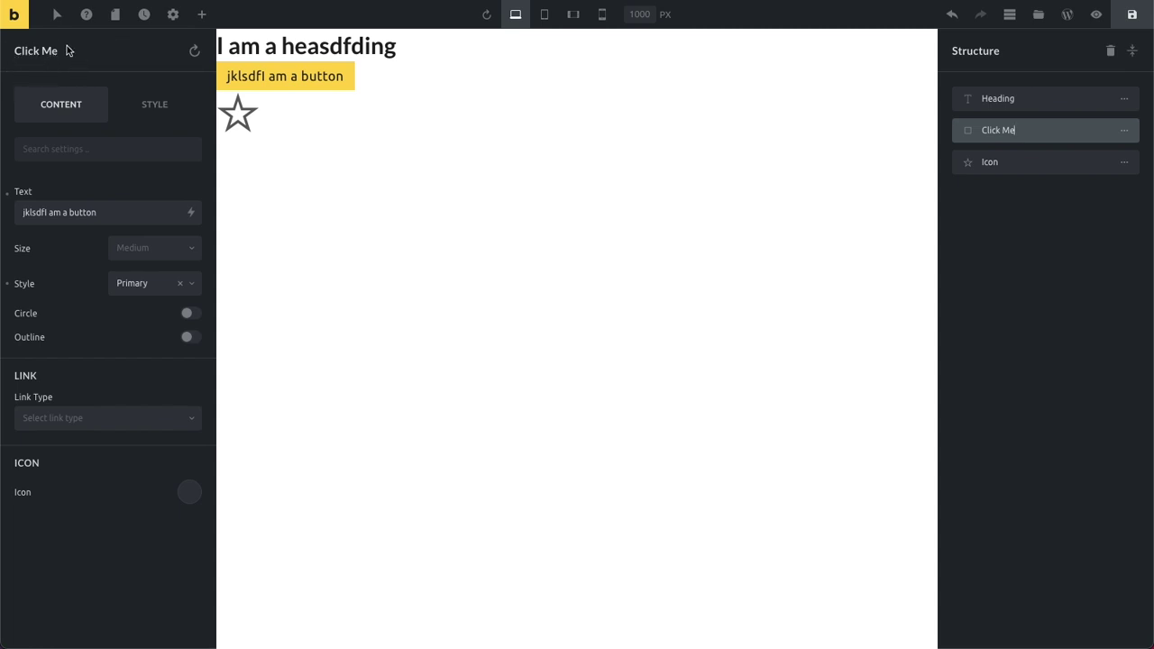
{"action": "left_click", "coordinate": [345, 200]}
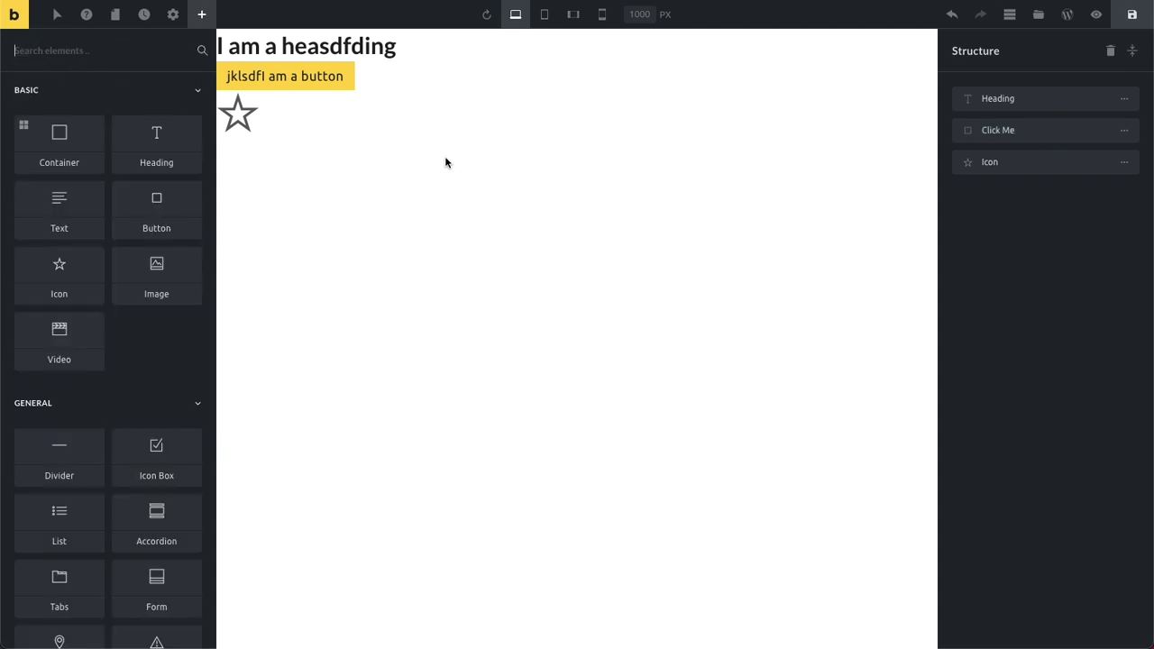
{"action": "left_click", "coordinate": [341, 78]}
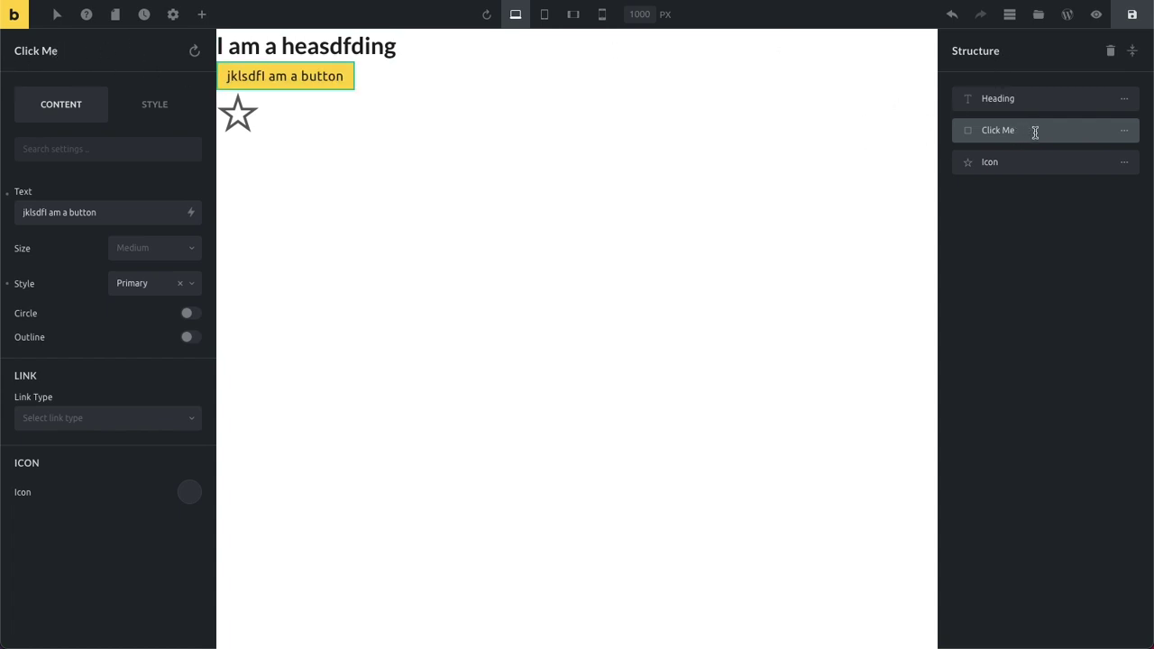
{"action": "type", "text": "sdf"}
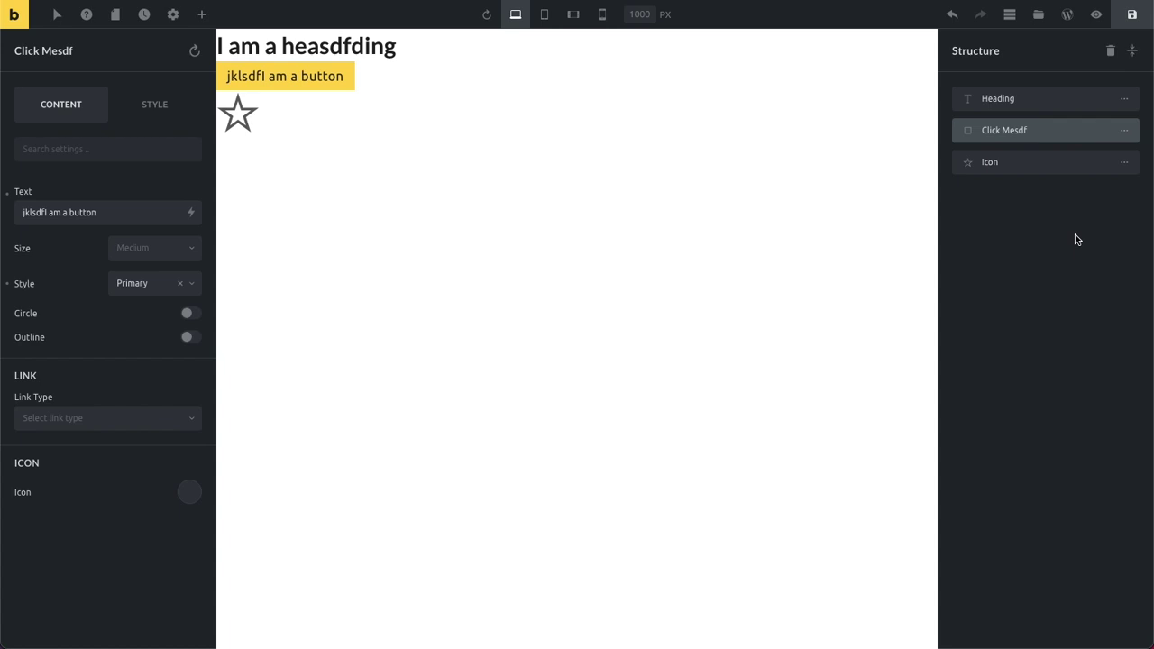
{"action": "key", "text": "BackSpace"}
{"action": "key", "text": "BackSpace"}
{"action": "key", "text": "BackSpace"}
Show and then dismiss the Heading element's actions in the Structure panel
{"action": "left_click", "coordinate": [1124, 98]}
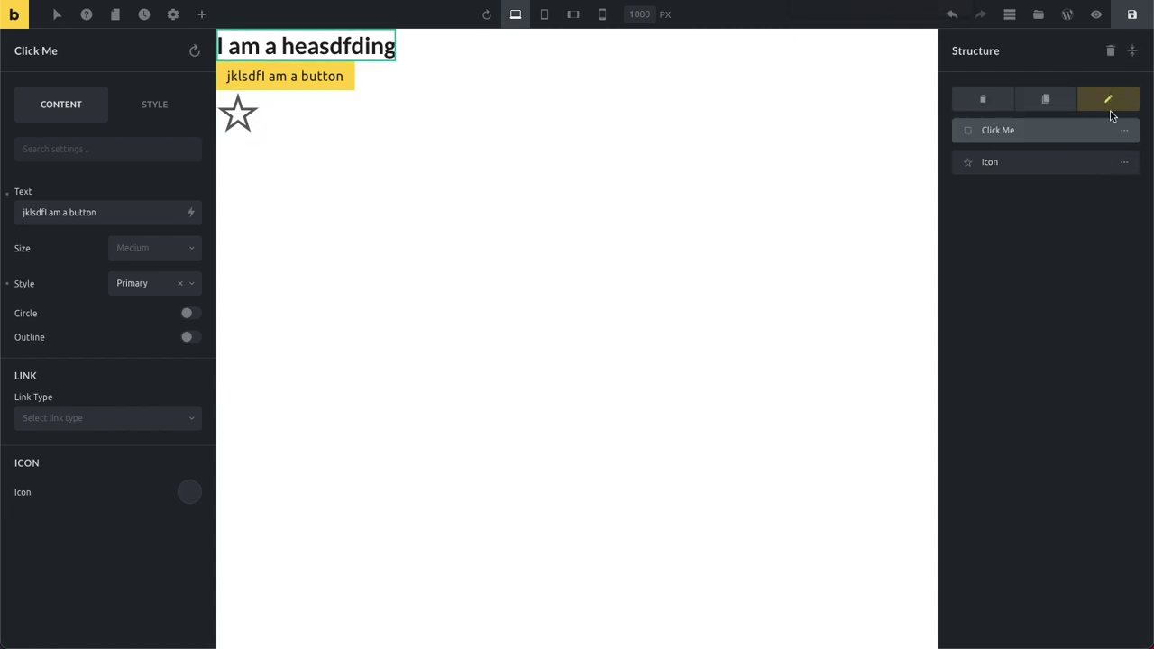
{"action": "left_click", "coordinate": [1113, 96]}
{"action": "left_click", "coordinate": [1122, 100]}
{"action": "left_click", "coordinate": [1122, 100]}
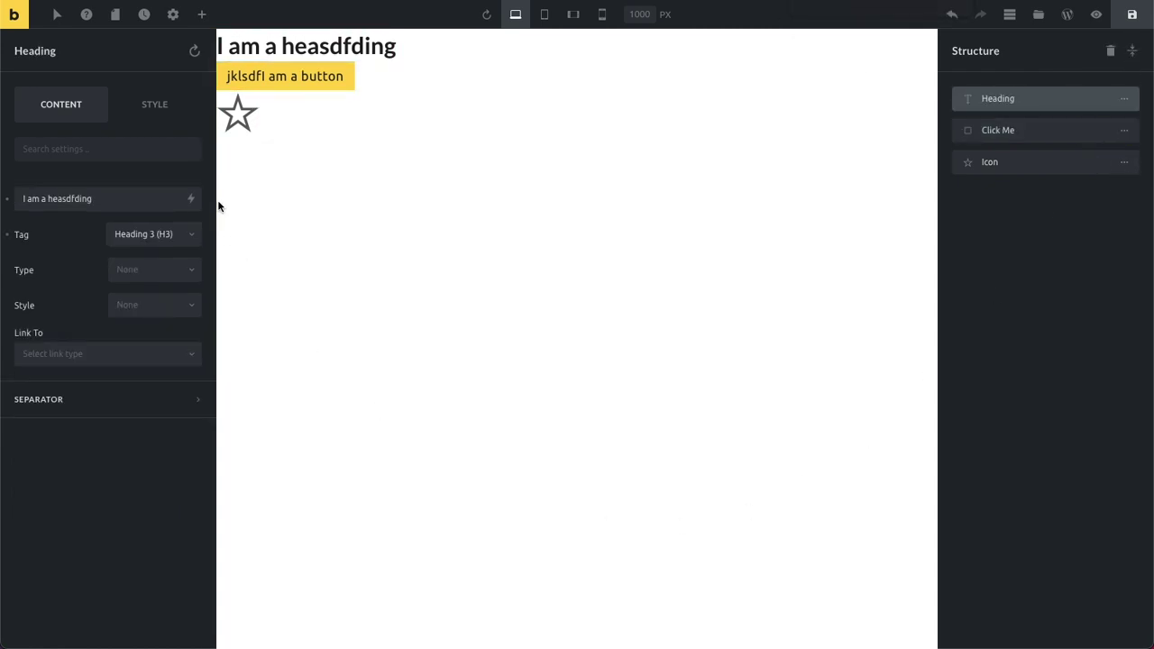
Add a Container below the star icon and set its Display to none
{"action": "left_click", "coordinate": [202, 15]}
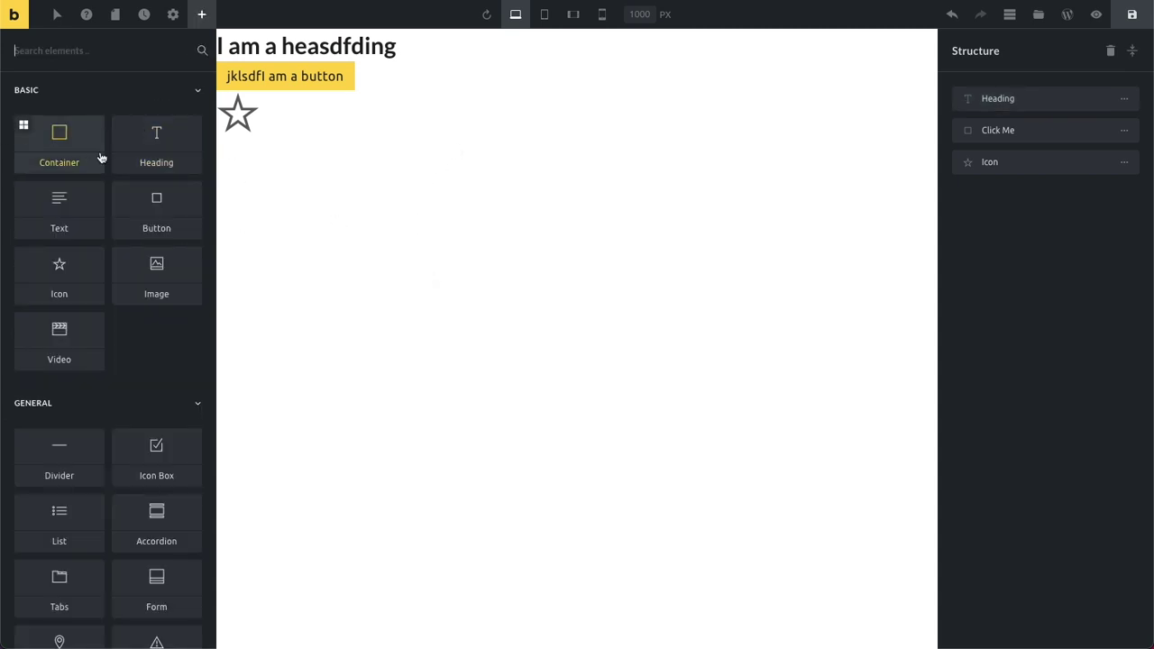
{"action": "left_click", "coordinate": [87, 146]}
{"action": "left_click", "coordinate": [375, 177]}
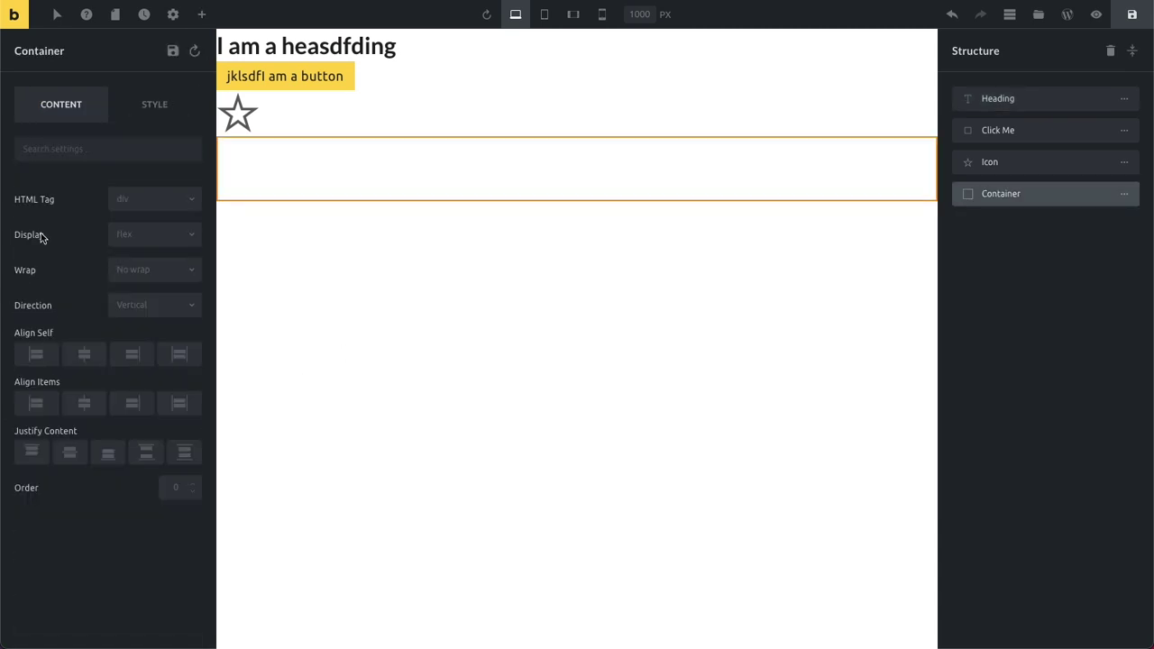
{"action": "left_click", "coordinate": [149, 241]}
{"action": "left_click", "coordinate": [162, 343]}
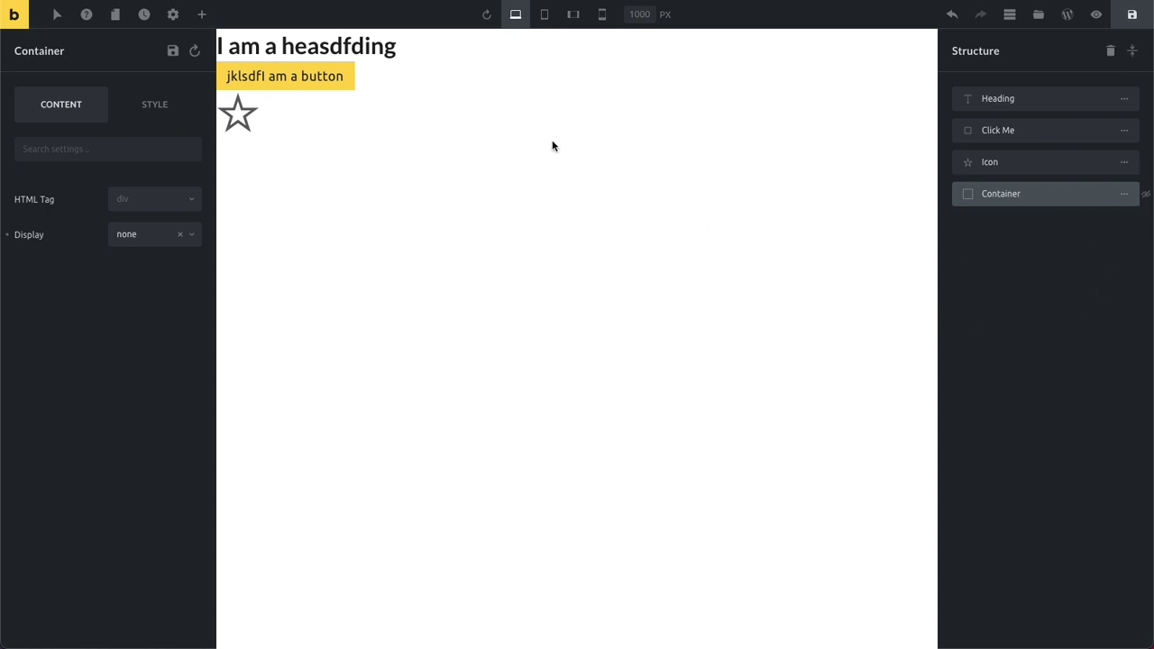
Check the tablet and desktop previews, unhide the container, then remove all elements
{"action": "left_click", "coordinate": [543, 15]}
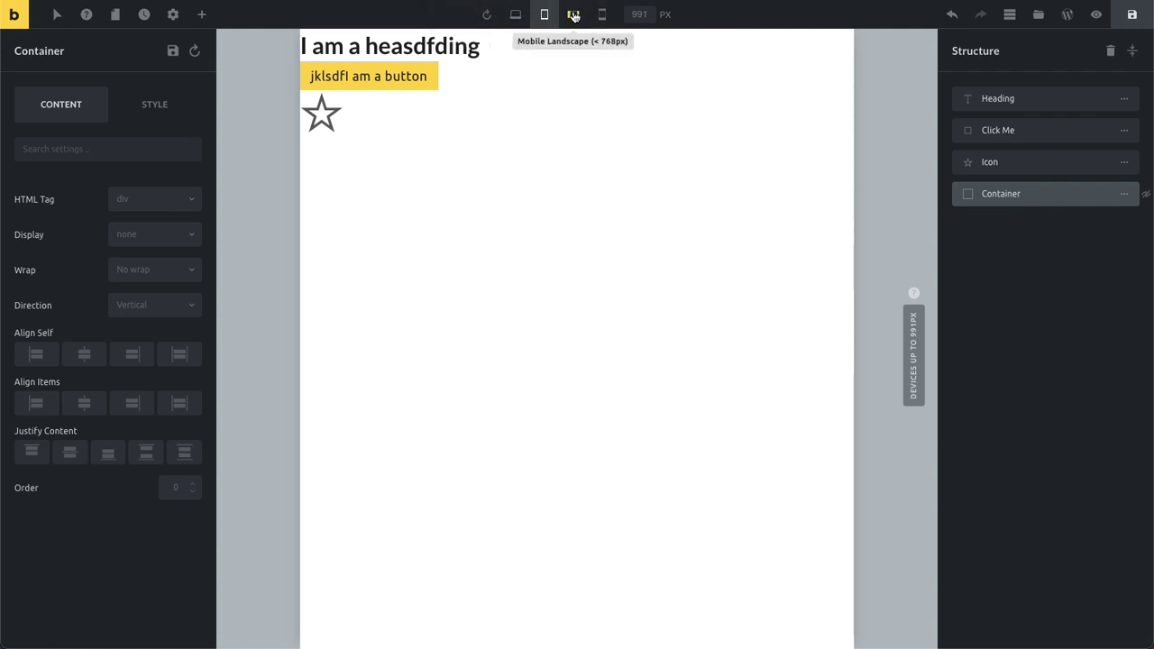
{"action": "left_click", "coordinate": [516, 15]}
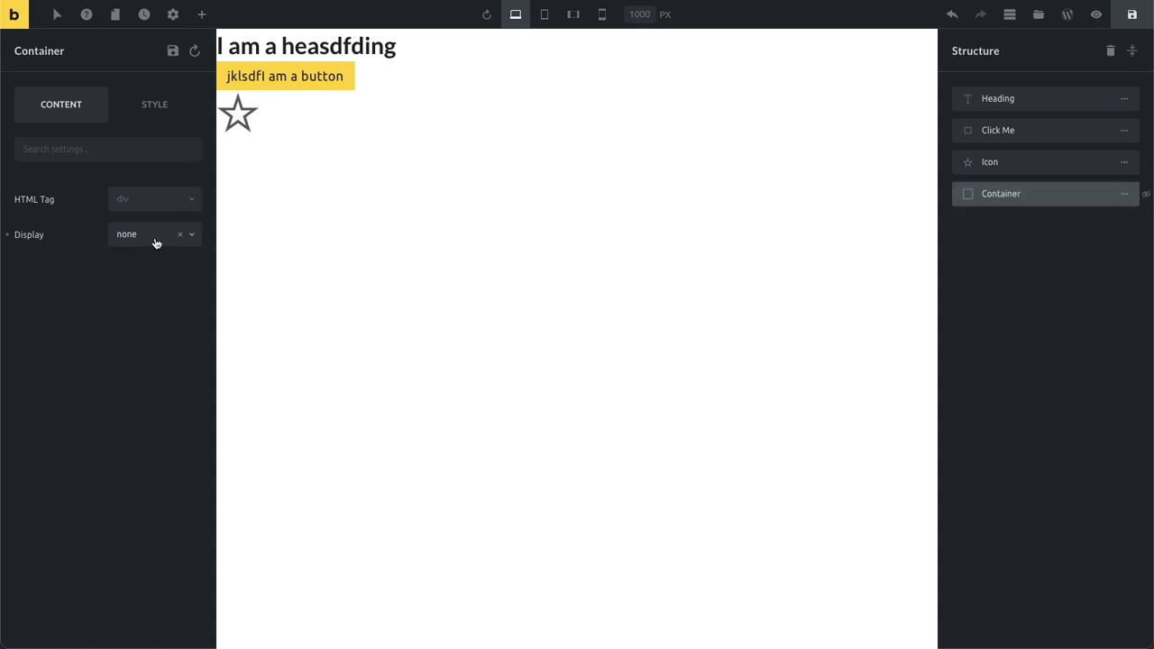
{"action": "left_click", "coordinate": [1146, 195]}
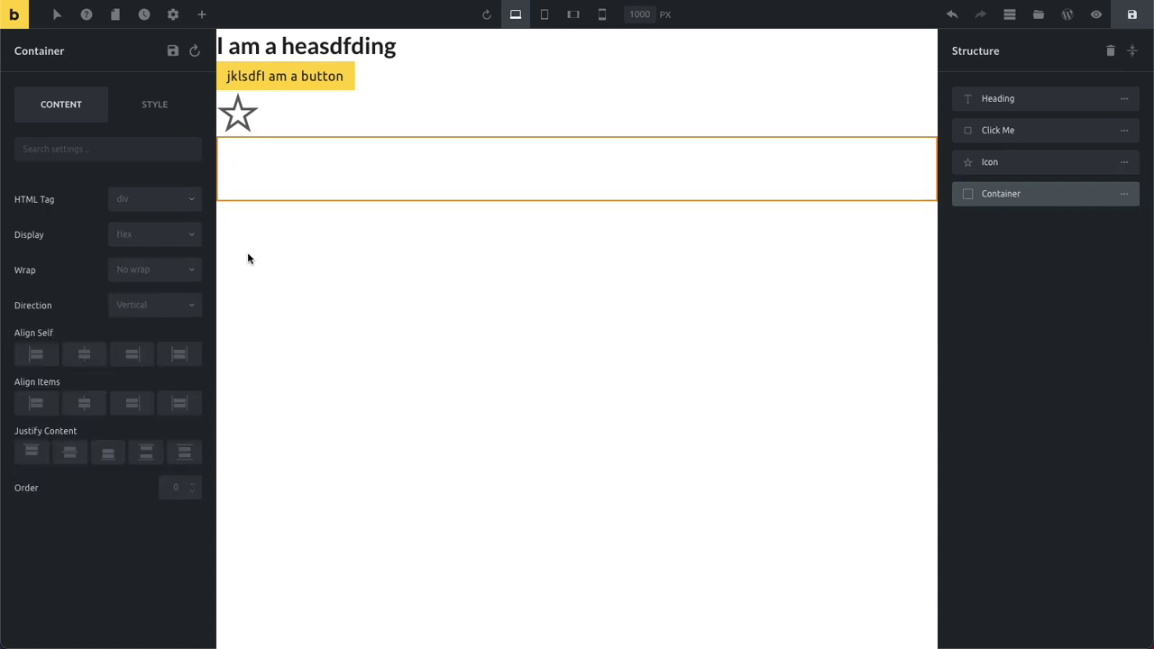
{"action": "left_click", "coordinate": [145, 240]}
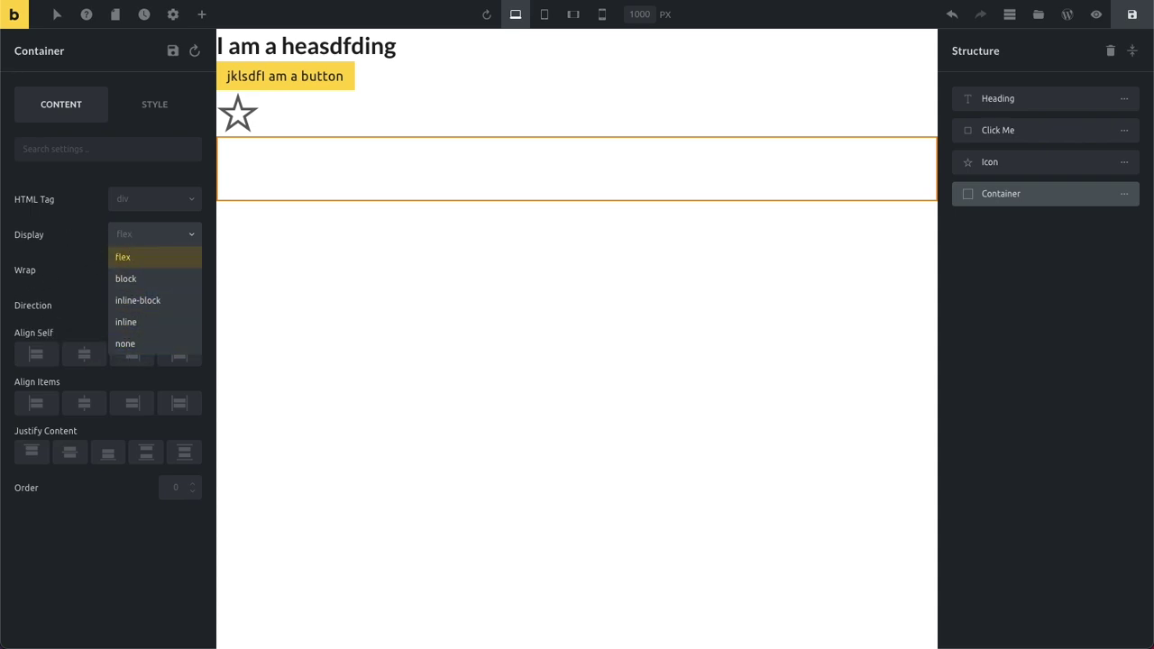
{"action": "left_click", "coordinate": [79, 243]}
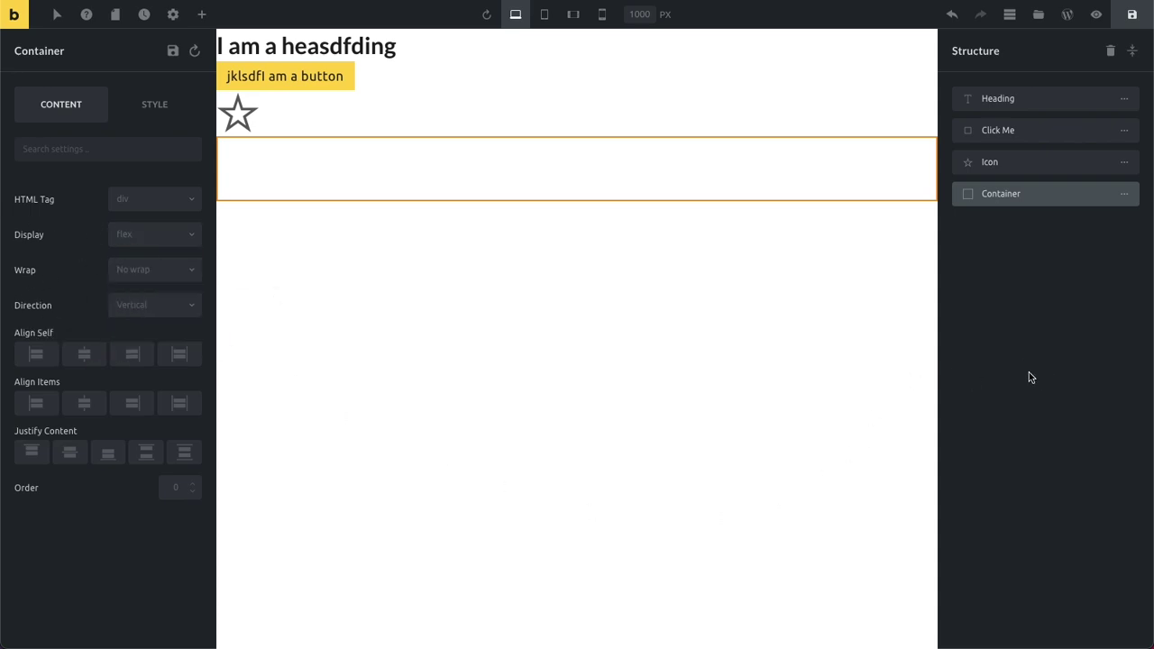
{"action": "left_click", "coordinate": [1111, 53]}
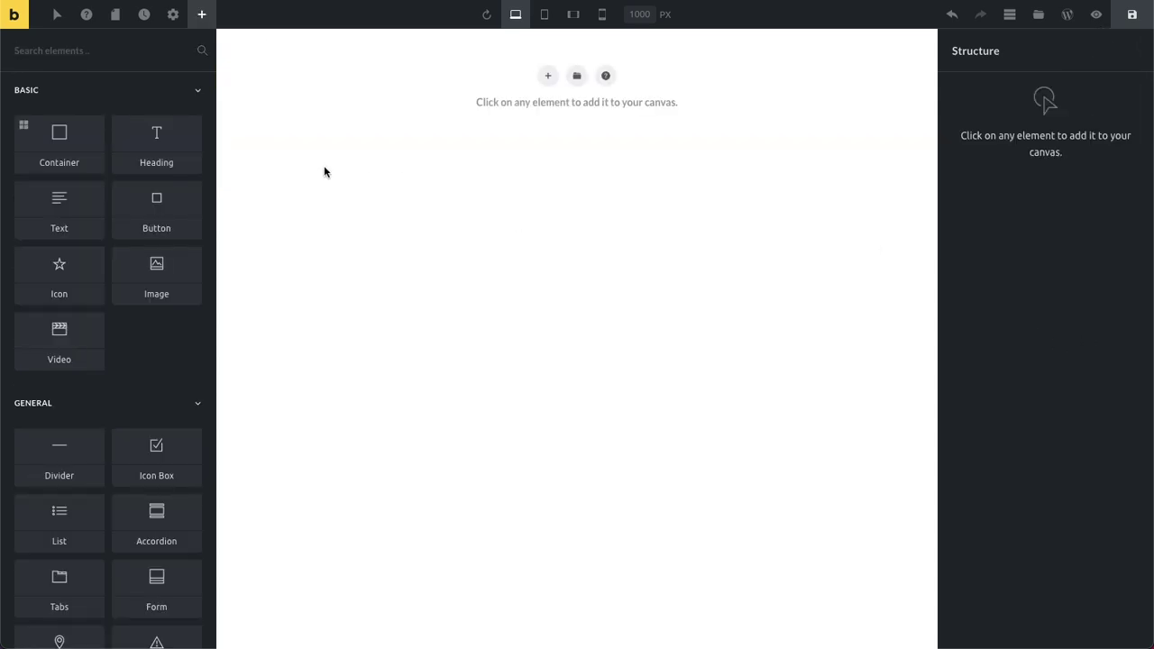
Insert a Container with Inner container set to 55, then scroll through the stacked rows
{"action": "left_click", "coordinate": [24, 126]}
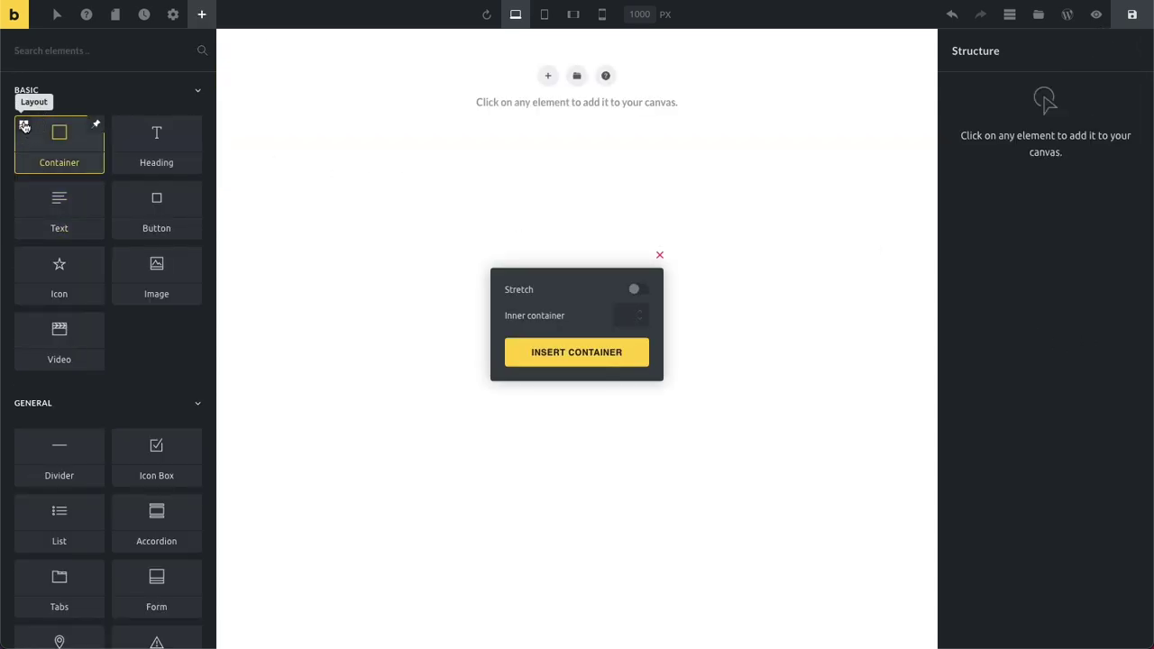
{"action": "left_click", "coordinate": [627, 314]}
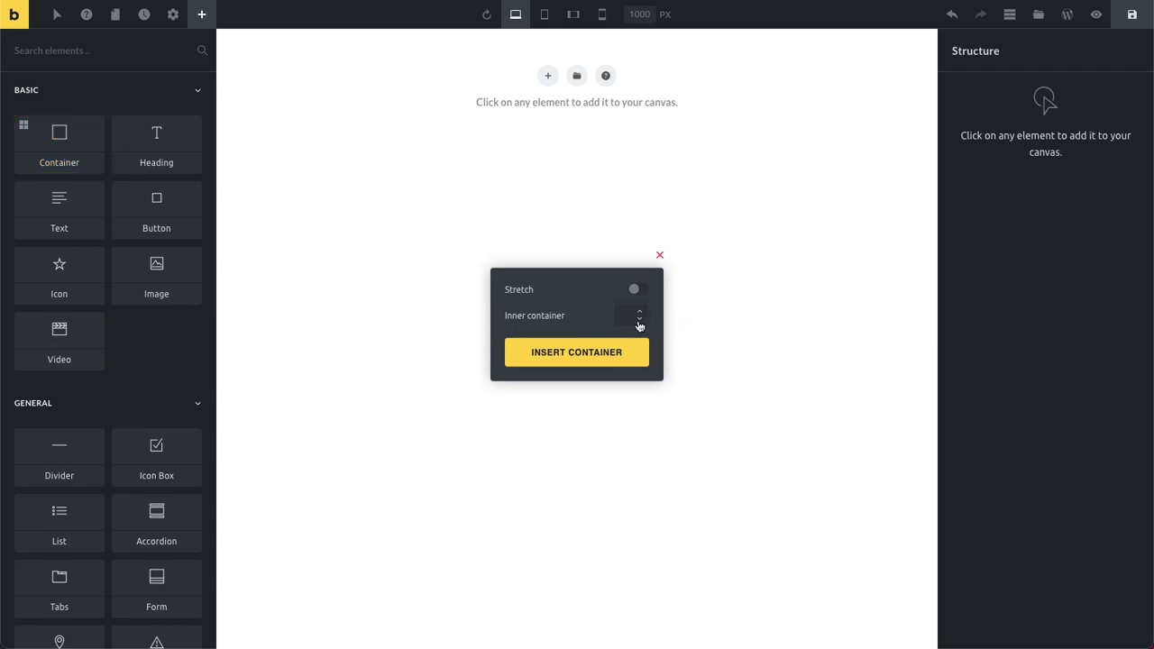
{"action": "type", "text": "55"}
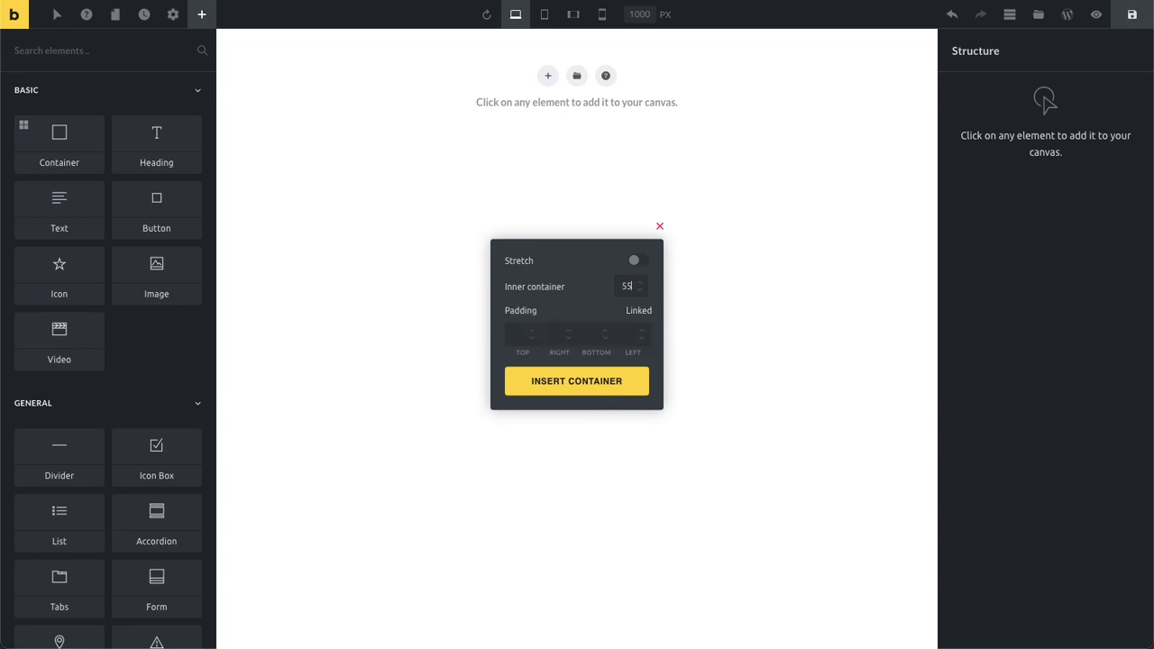
{"action": "left_click", "coordinate": [561, 383]}
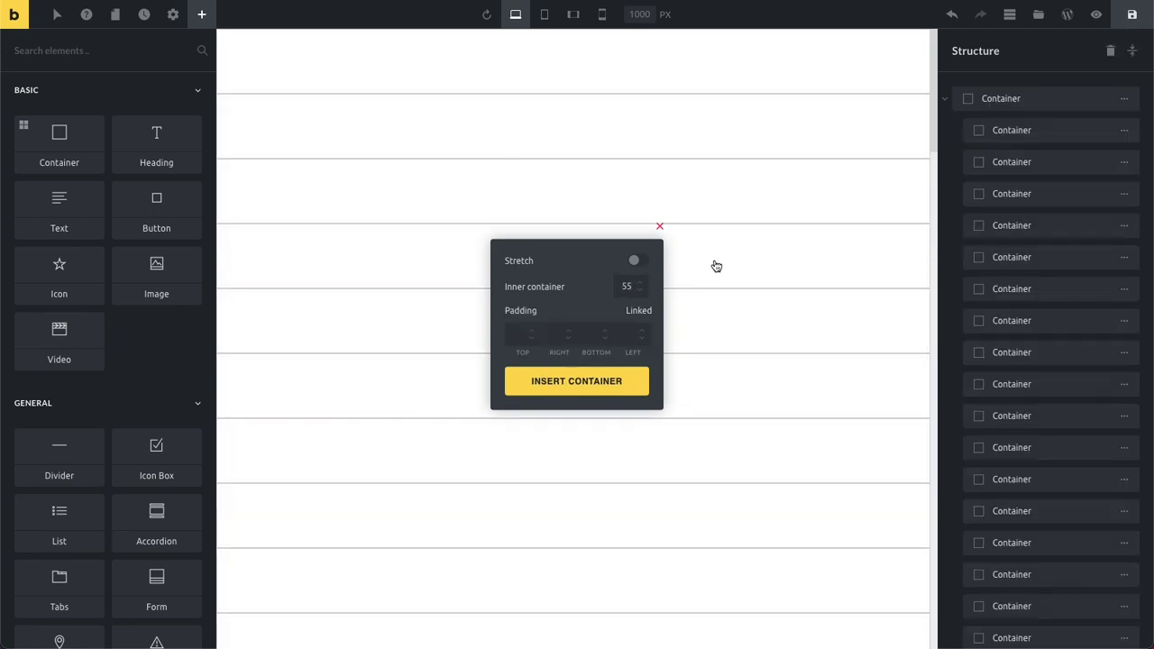
{"action": "left_click", "coordinate": [659, 226]}
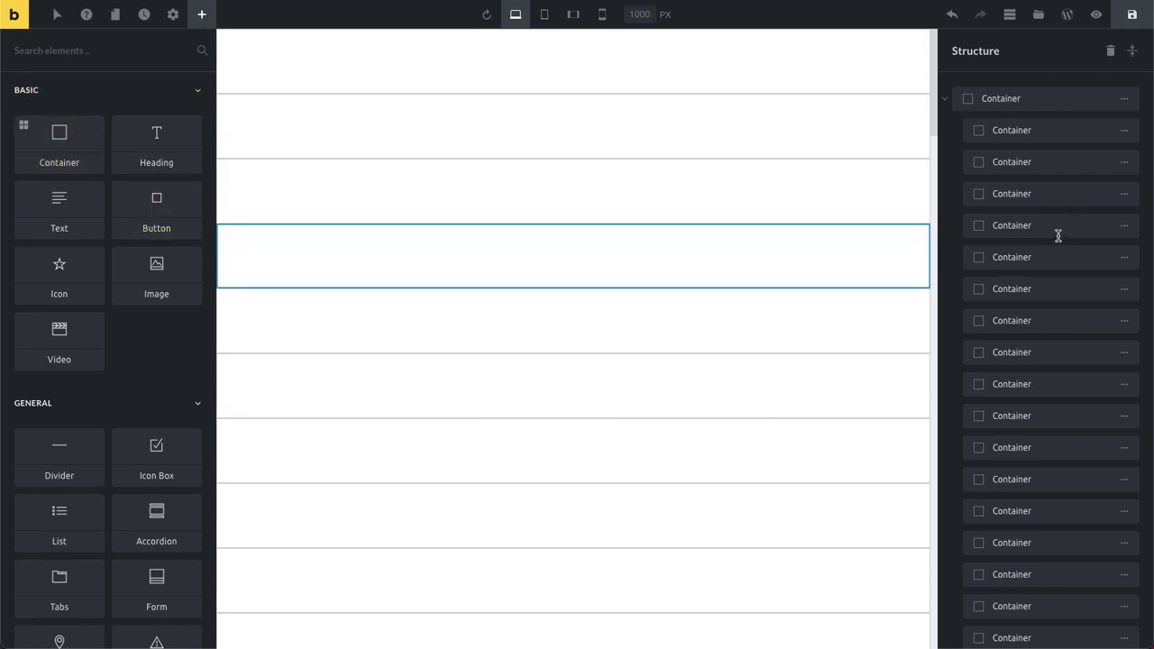
{"action": "scroll", "coordinate": [1059, 236], "scroll_direction": "down", "scroll_amount": 2}
{"action": "scroll", "coordinate": [1059, 236], "scroll_direction": "up", "scroll_amount": 3}
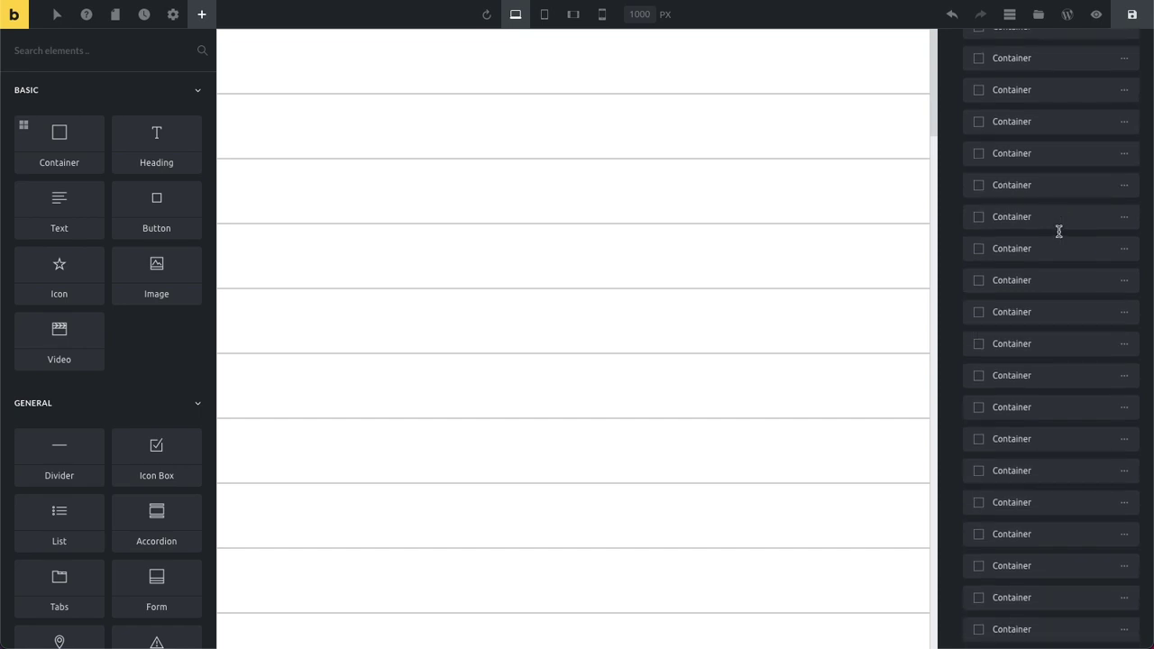
{"action": "scroll", "coordinate": [1057, 231], "scroll_direction": "down", "scroll_amount": 2}
{"action": "scroll", "coordinate": [1057, 231], "scroll_direction": "up", "scroll_amount": 2}
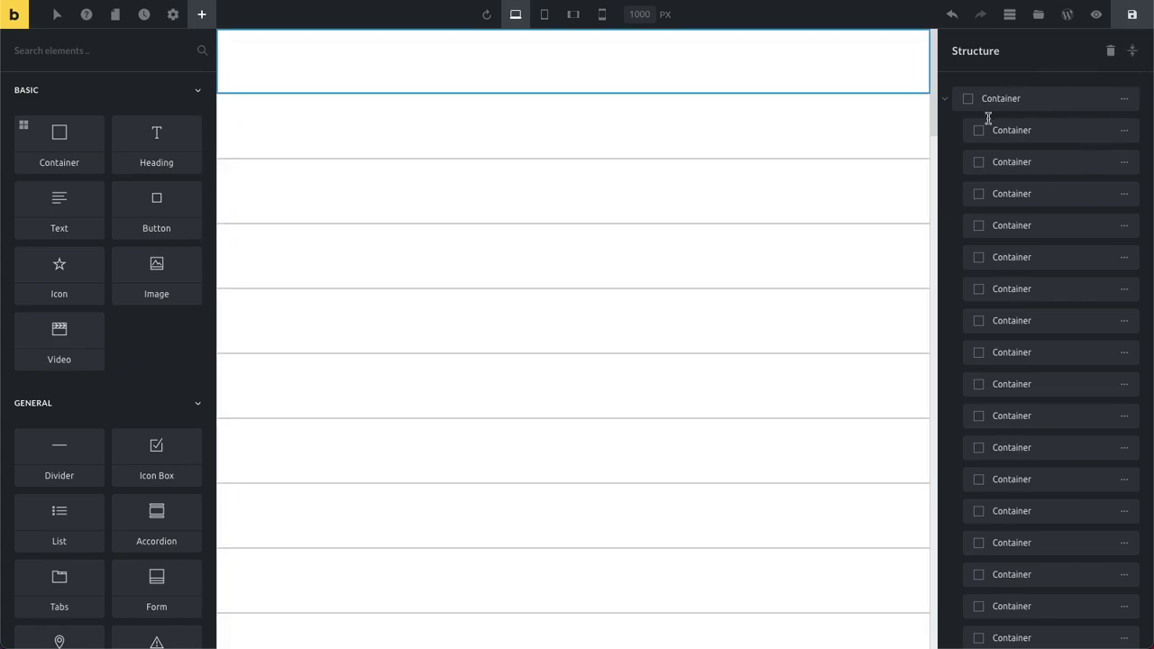
Collapse the structure tree and add a Heading element to the page
{"action": "left_click", "coordinate": [1132, 51]}
{"action": "left_click", "coordinate": [159, 149]}
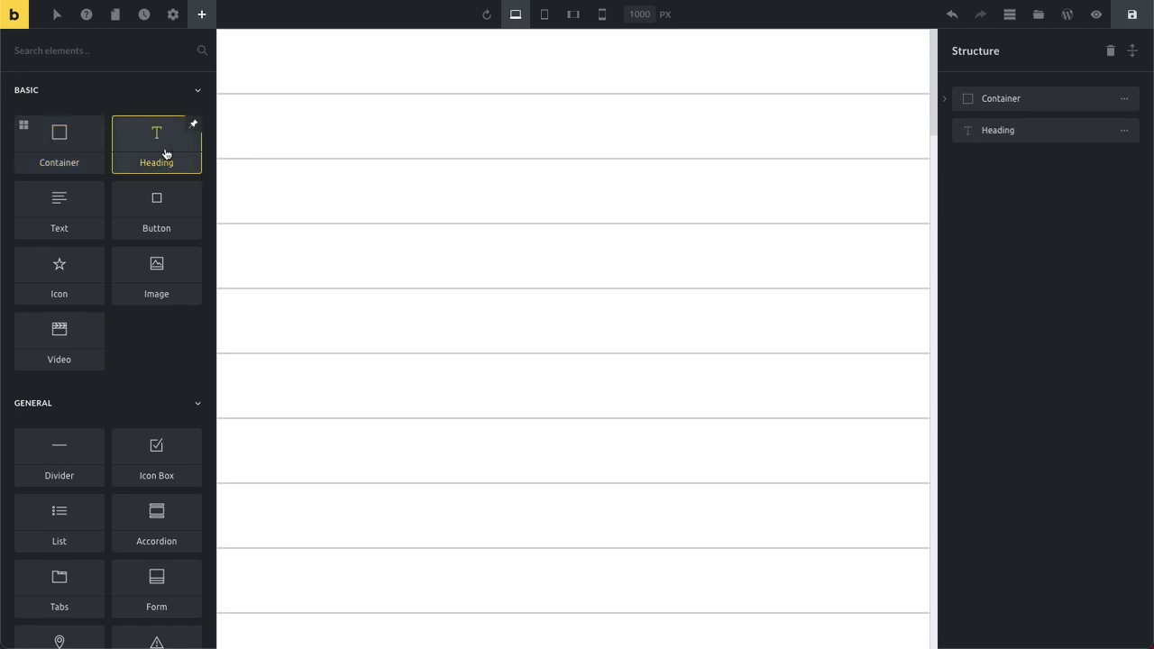
{"action": "mouse_move", "coordinate": [1108, 132]}
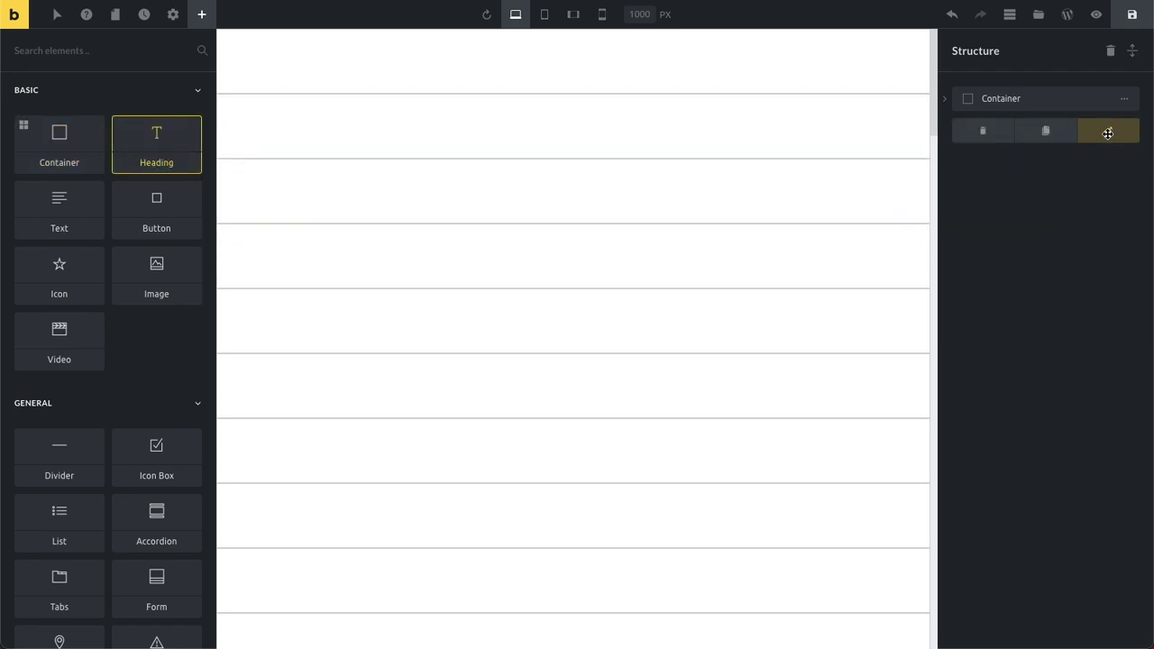
{"action": "left_click_drag", "start_coordinate": [1109, 132], "coordinate": [1109, 131]}
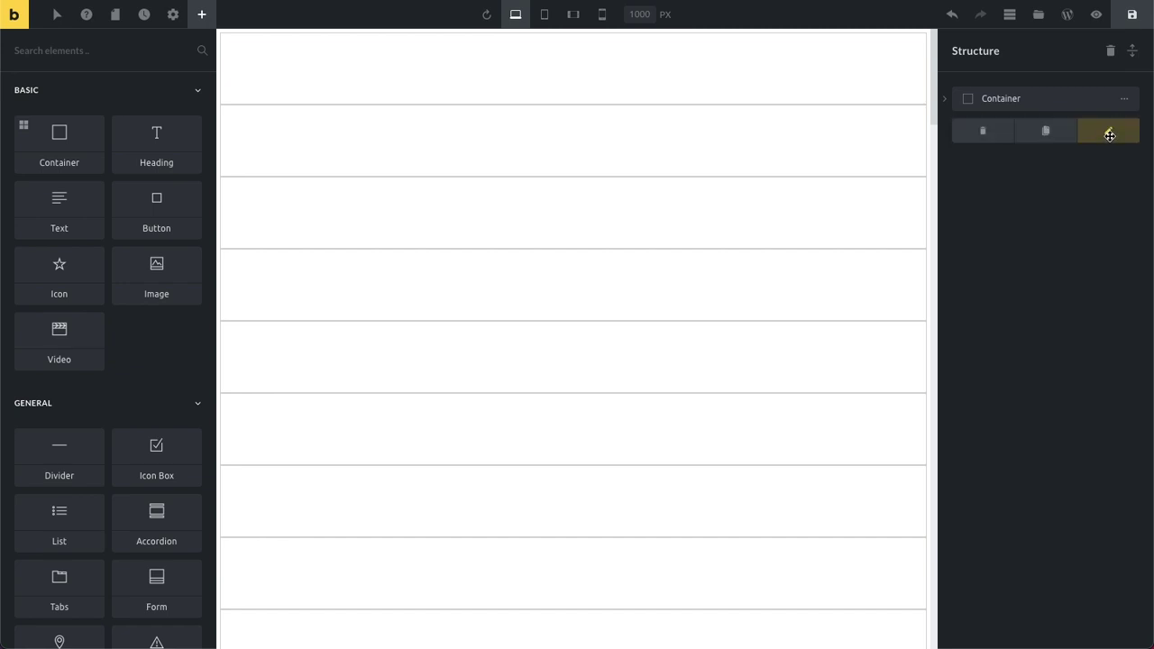
Expand and re-collapse the structure tree, then drag the Heading to a new position
{"action": "left_click", "coordinate": [1130, 55]}
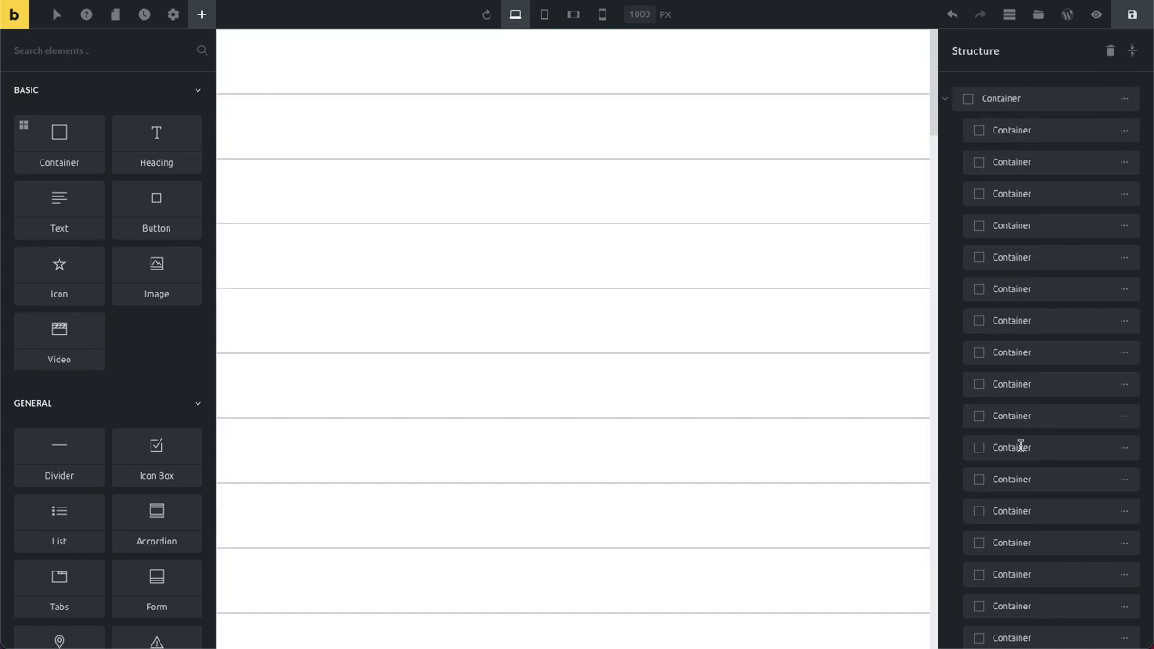
{"action": "scroll", "coordinate": [1014, 464], "scroll_direction": "down", "scroll_amount": 3}
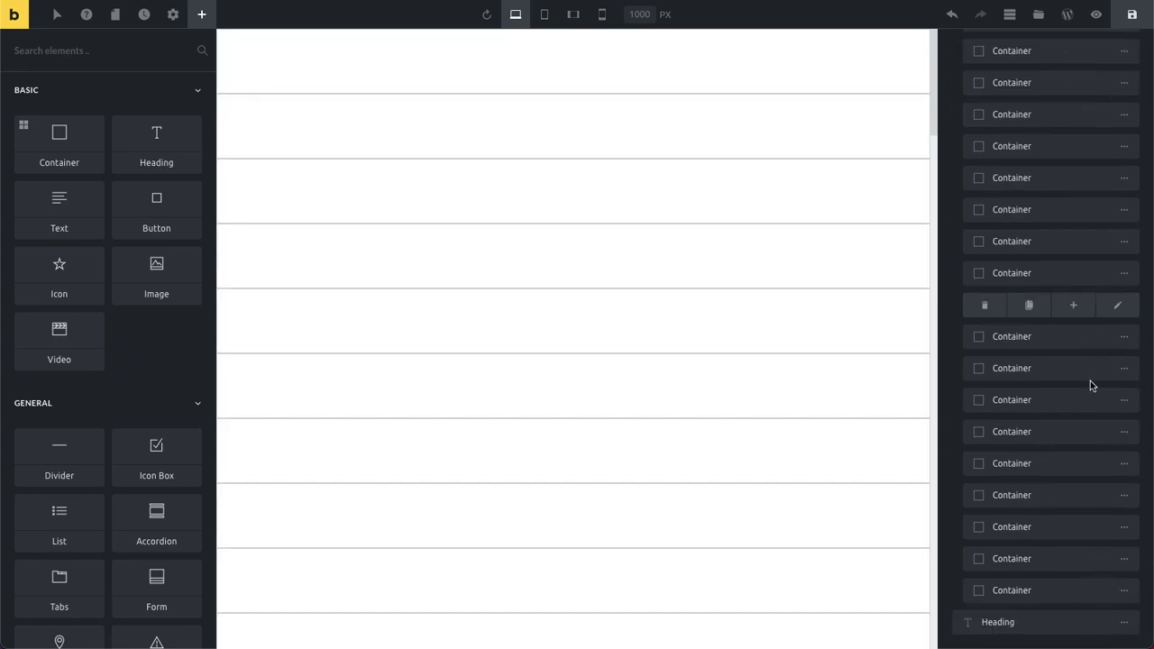
{"action": "scroll", "coordinate": [1089, 380], "scroll_direction": "up", "scroll_amount": 5}
{"action": "left_click", "coordinate": [1132, 50]}
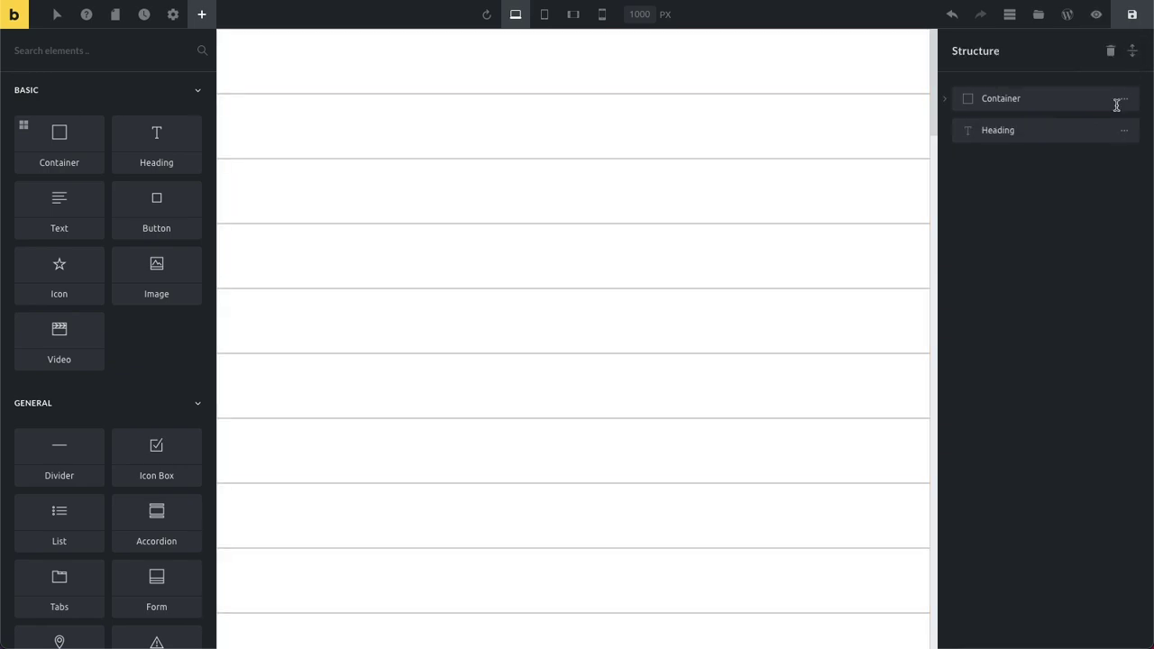
{"action": "mouse_move", "coordinate": [1089, 130]}
{"action": "left_click_drag", "start_coordinate": [1101, 131], "coordinate": [1110, 97]}
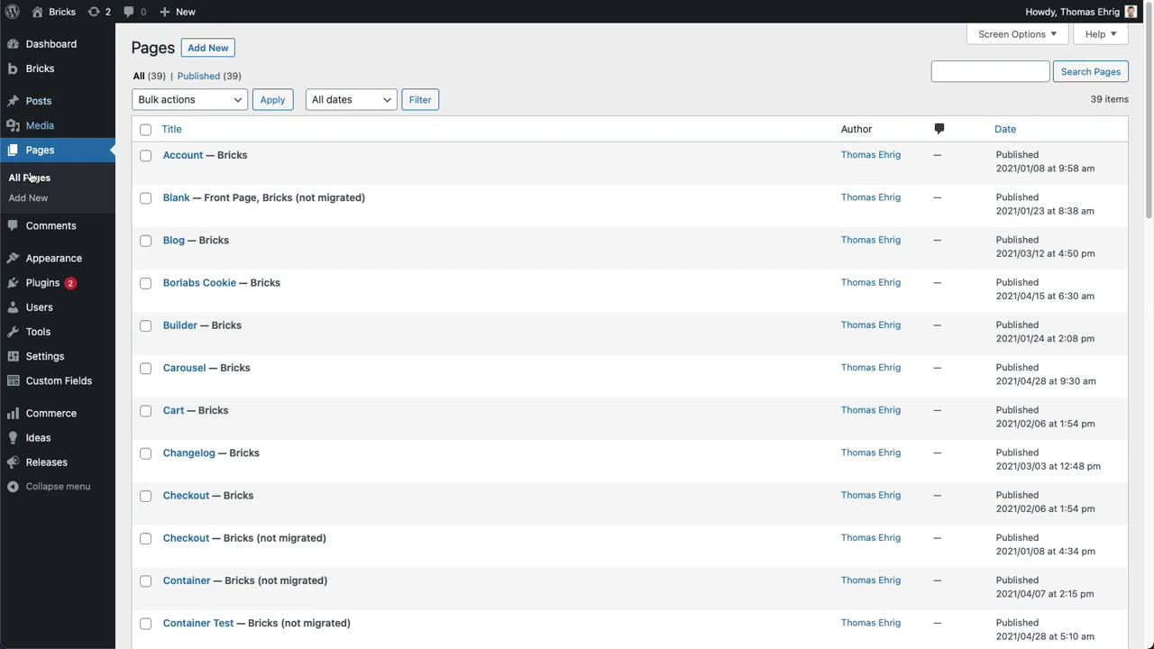
{"action": "mouse_move", "coordinate": [274, 164]}
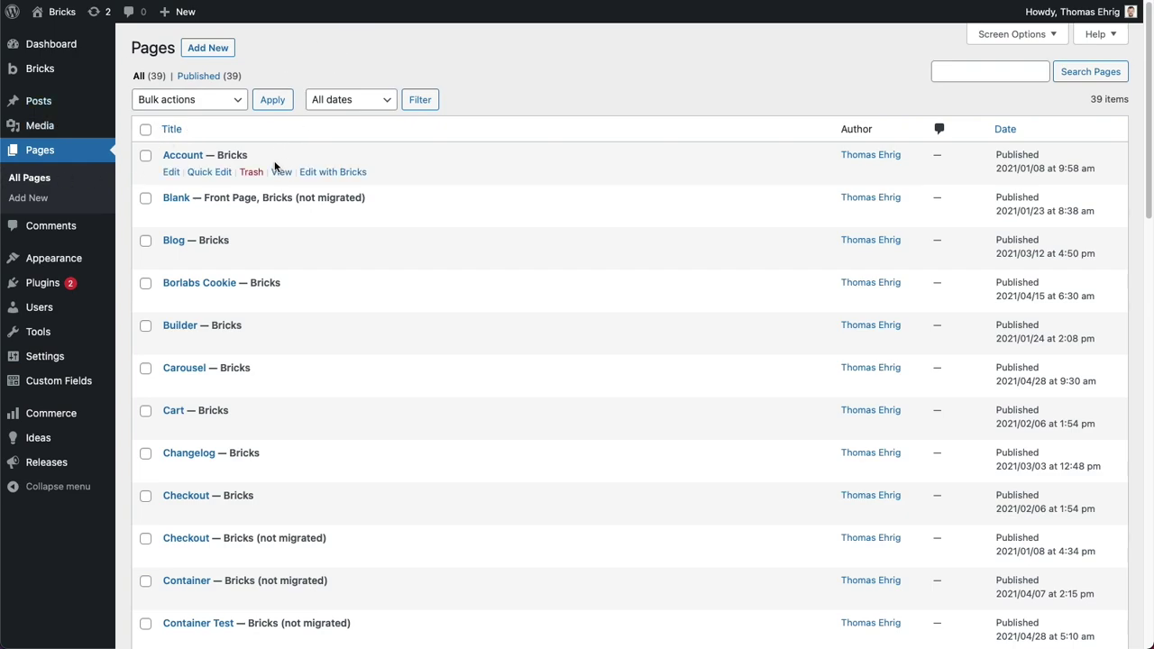
{"action": "left_click_drag", "start_coordinate": [248, 155], "coordinate": [214, 155]}
{"action": "left_click", "coordinate": [294, 143]}
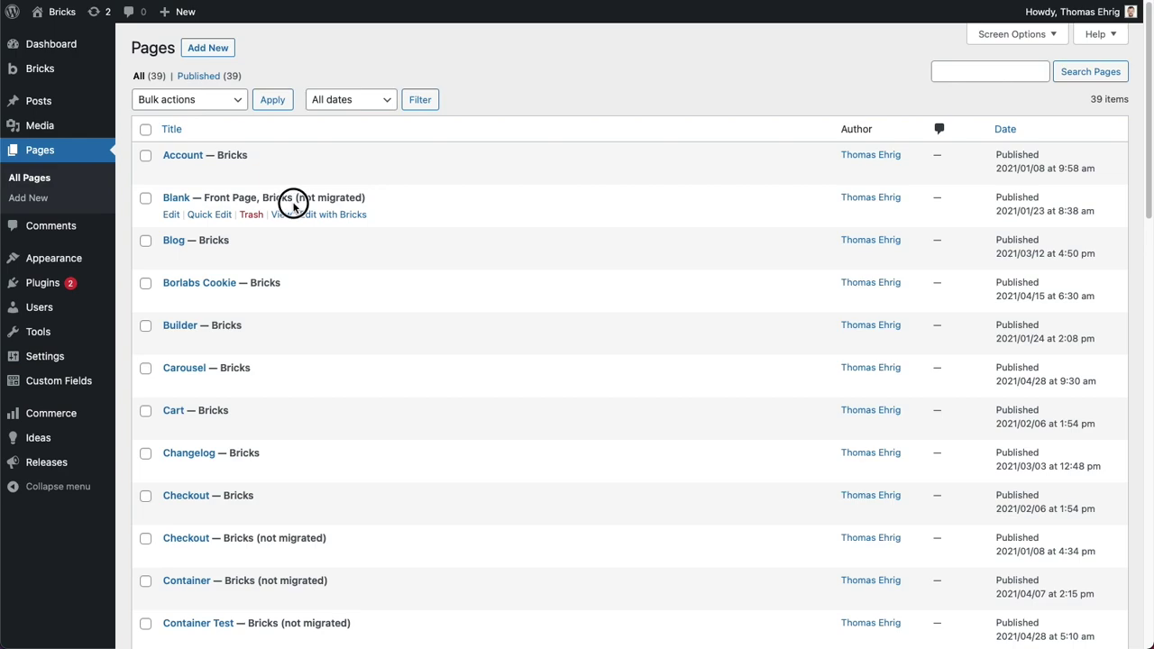
{"action": "left_click_drag", "start_coordinate": [293, 206], "coordinate": [366, 202]}
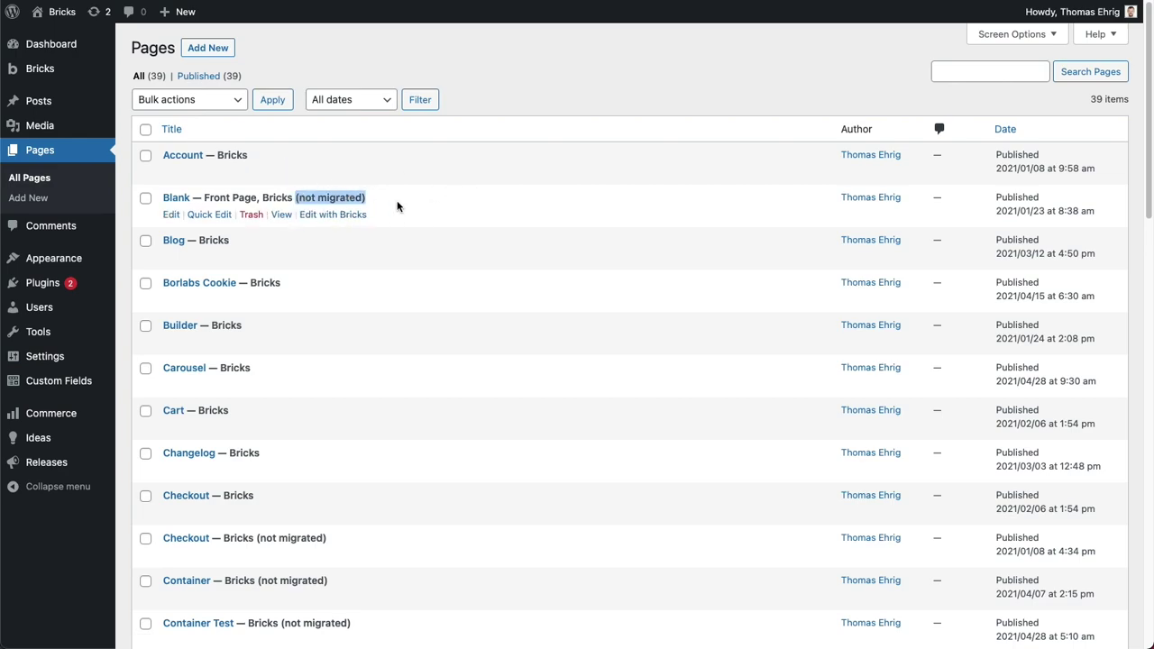
{"action": "left_click", "coordinate": [283, 196]}
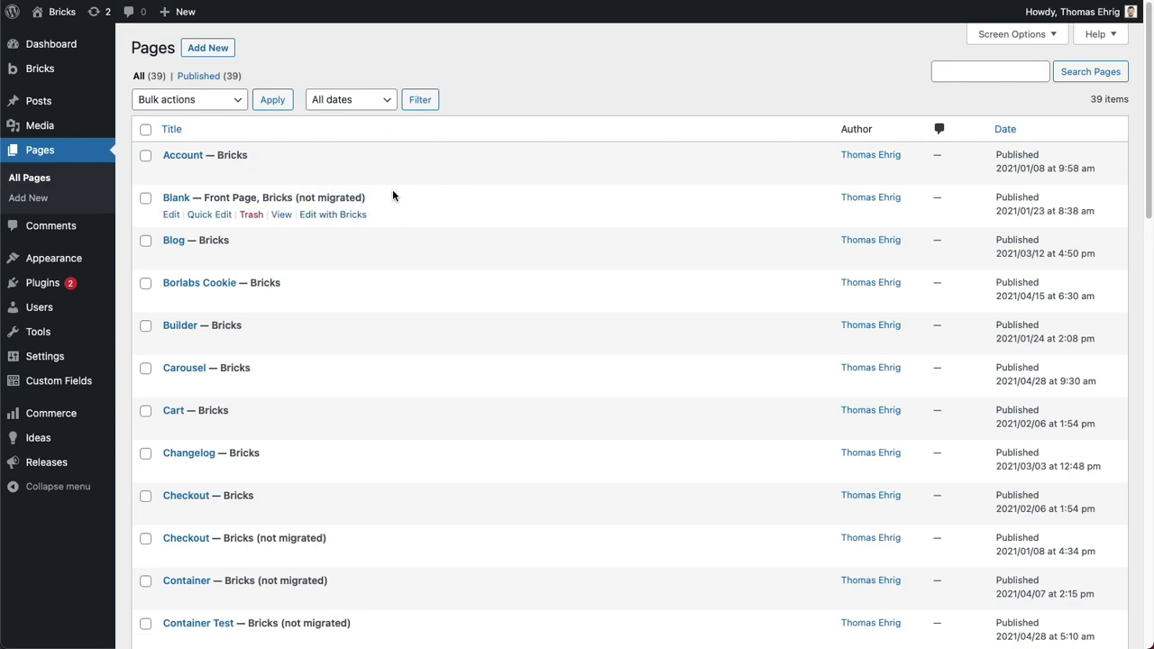
{"action": "left_click_drag", "start_coordinate": [366, 199], "coordinate": [295, 199]}
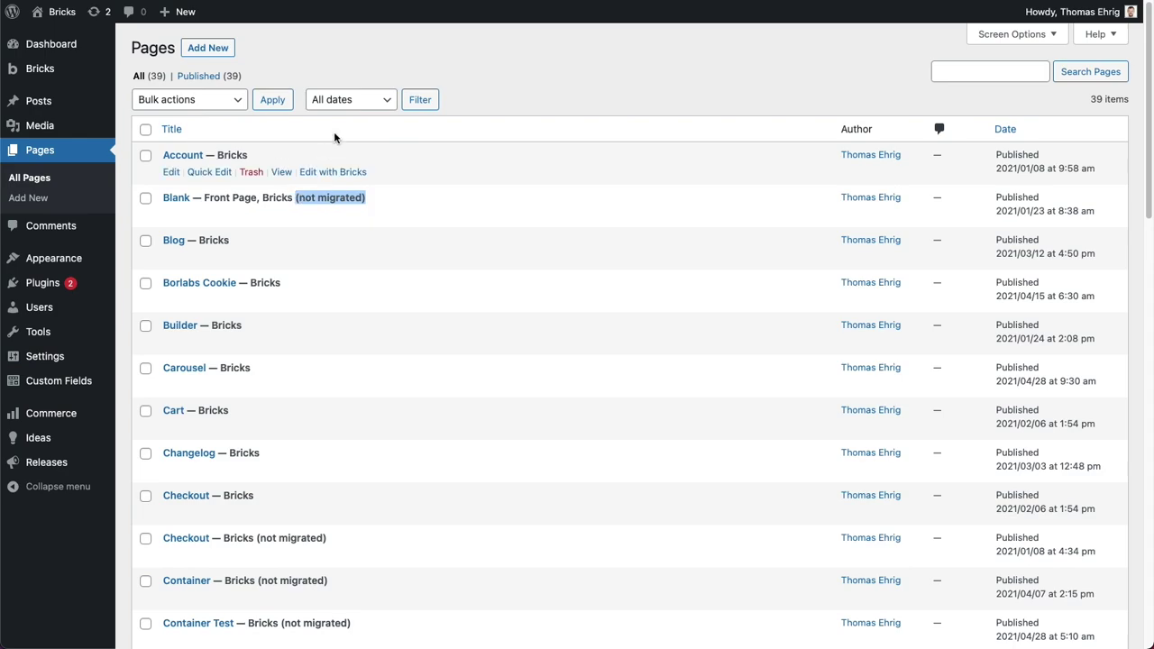
{"action": "left_click", "coordinate": [327, 52]}
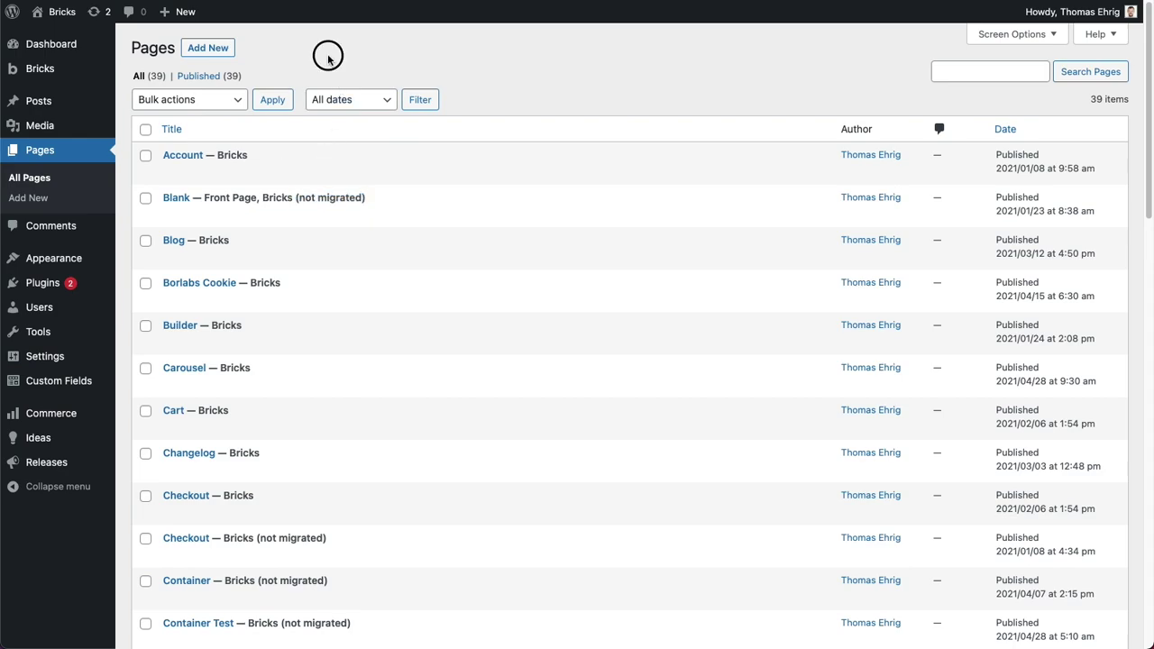
Tick the Blank page and choose Migrate Bricks Data from the Bulk actions dropdown
{"action": "left_click", "coordinate": [145, 198]}
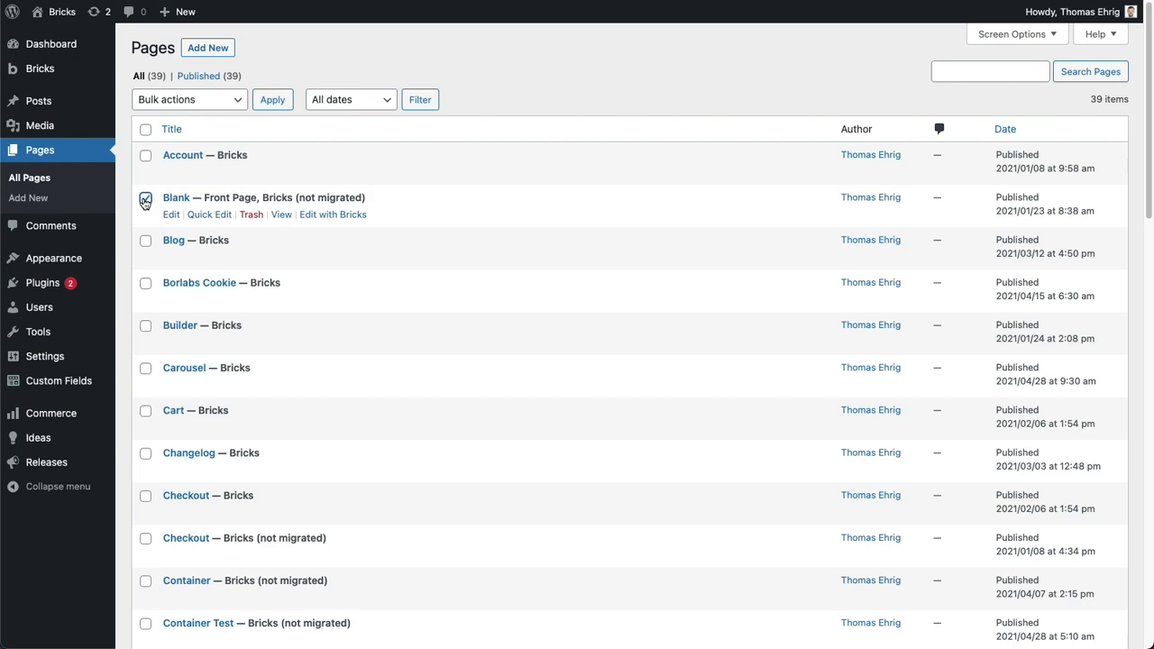
{"action": "left_click", "coordinate": [231, 99]}
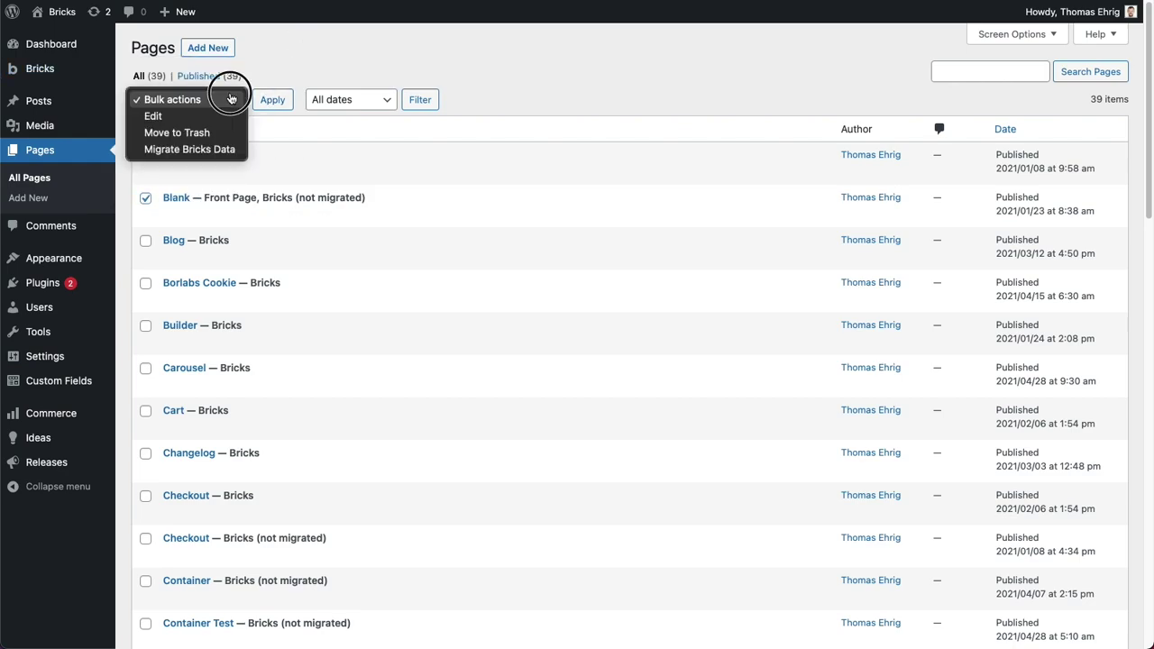
{"action": "left_click", "coordinate": [189, 149]}
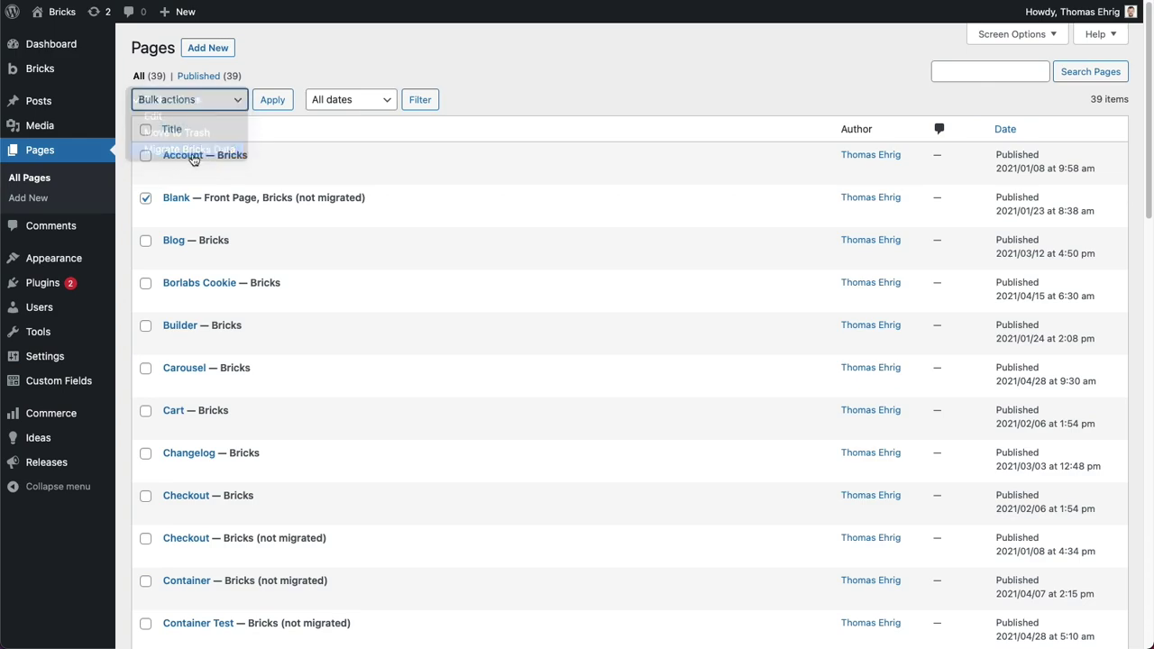
{"action": "left_click", "coordinate": [380, 47]}
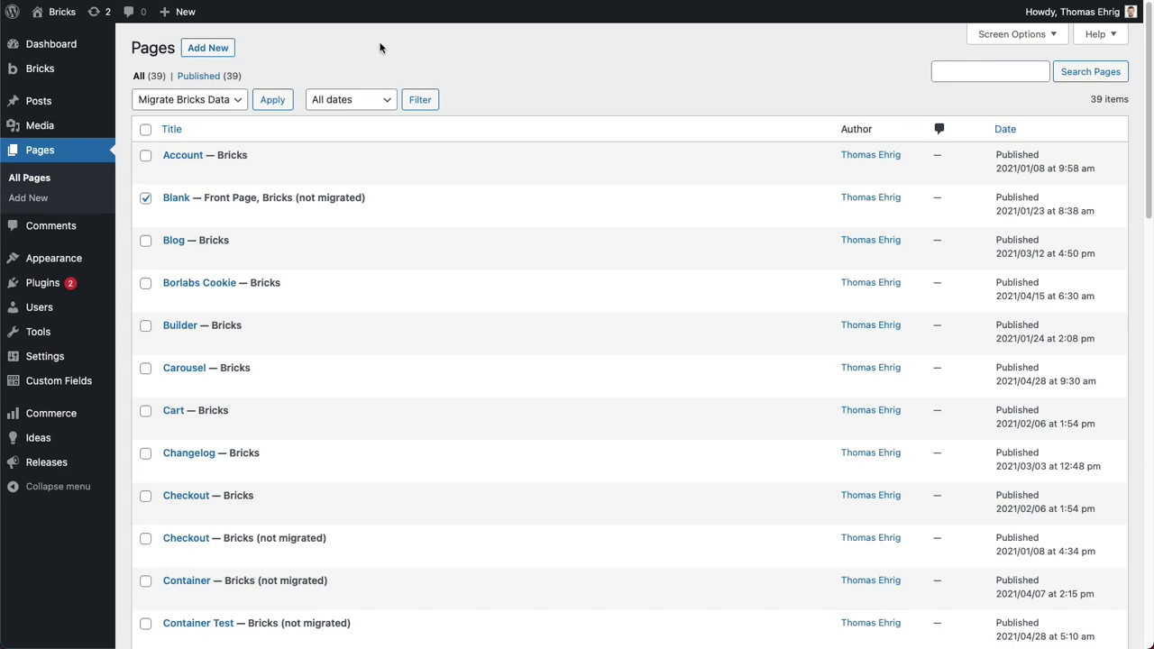
{"action": "left_click", "coordinate": [385, 46]}
Select and deselect all pages, then highlight Blank's '(not migrated)' label
{"action": "left_click", "coordinate": [146, 131]}
{"action": "left_click", "coordinate": [352, 50]}
{"action": "left_click", "coordinate": [144, 131]}
{"action": "left_click_drag", "start_coordinate": [296, 196], "coordinate": [364, 198]}
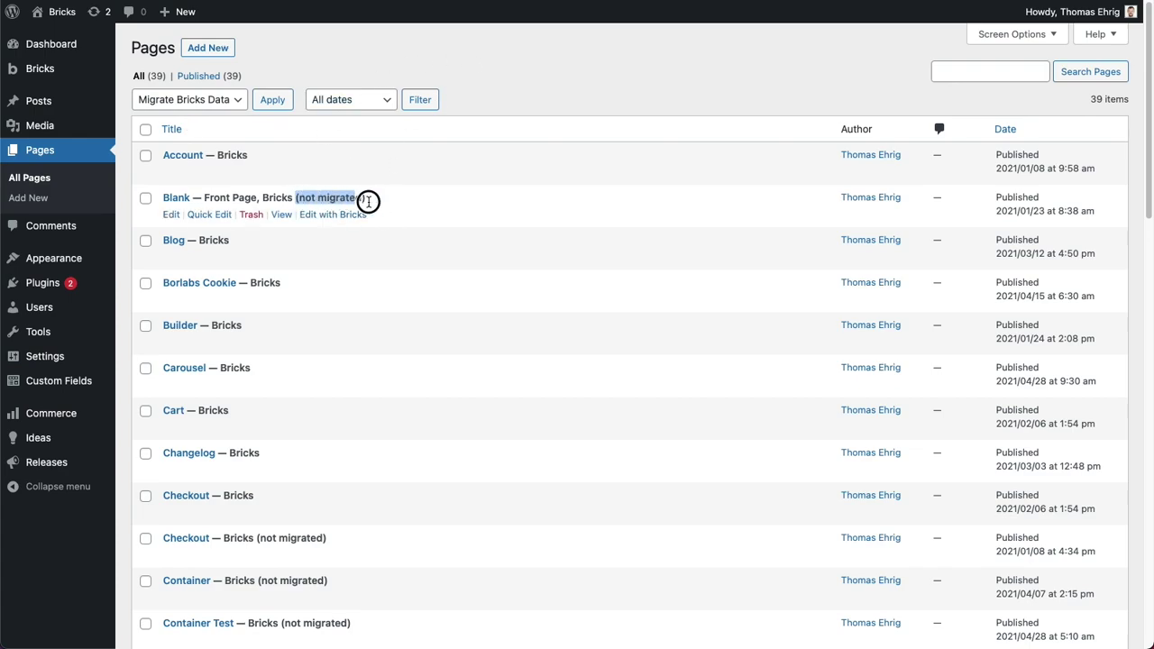
{"action": "left_click", "coordinate": [369, 81]}
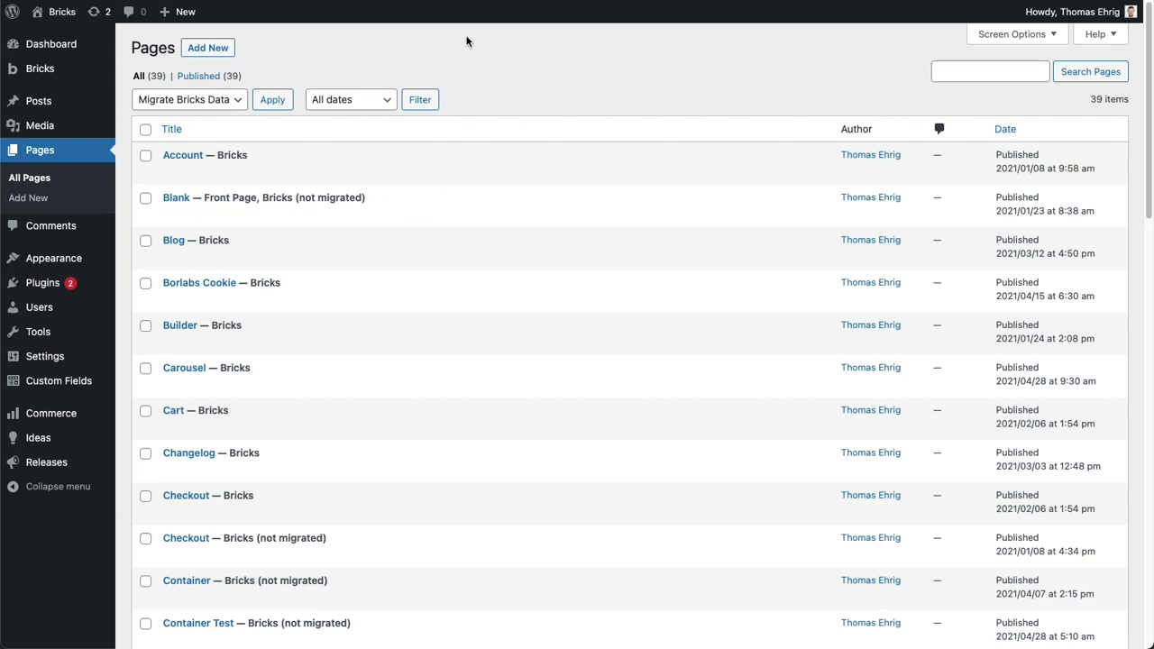
Tick and untick the Blank page, then highlight its '(not migrated)' label twice
{"action": "left_click", "coordinate": [146, 199]}
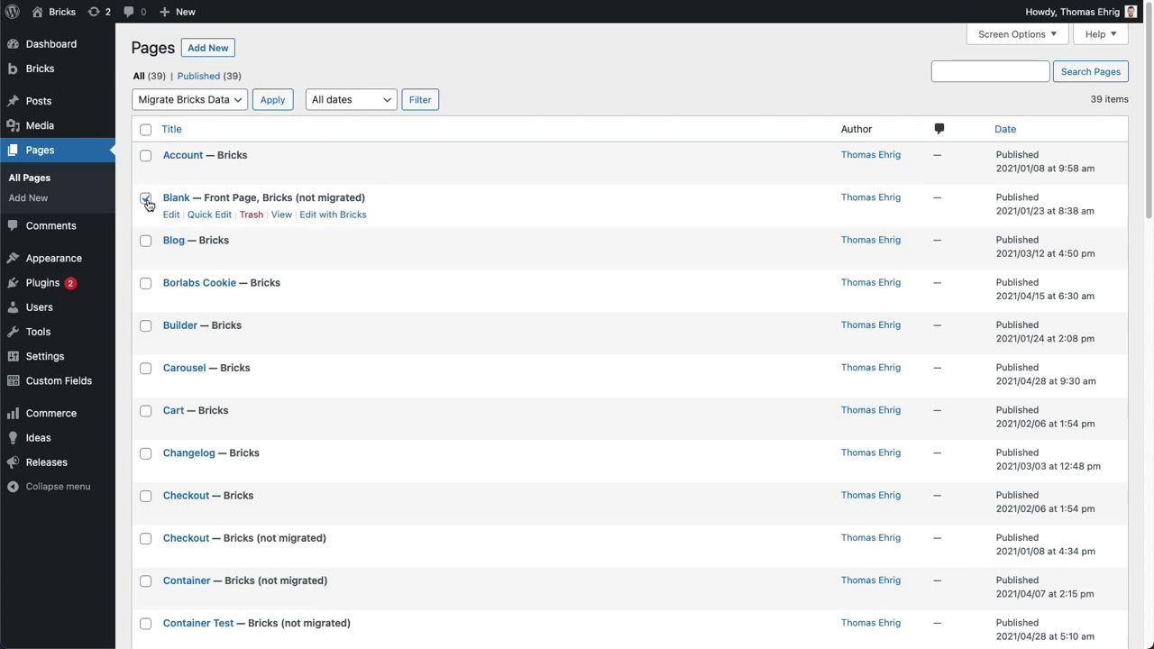
{"action": "left_click", "coordinate": [145, 199]}
{"action": "left_click", "coordinate": [521, 40]}
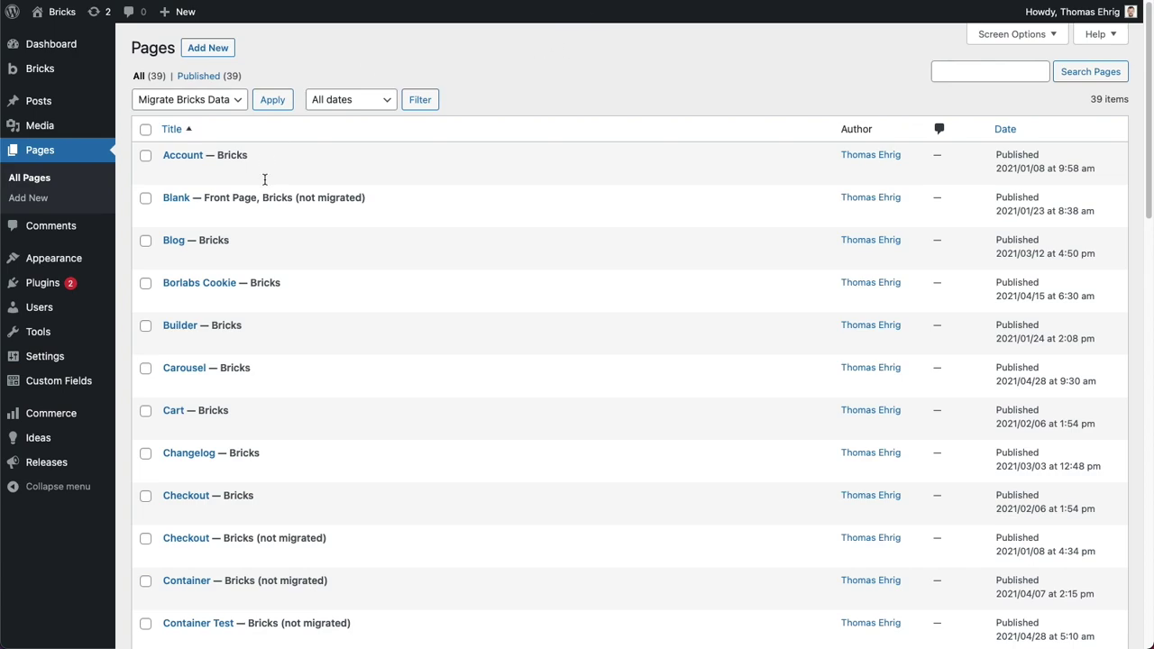
{"action": "mouse_move", "coordinate": [358, 195]}
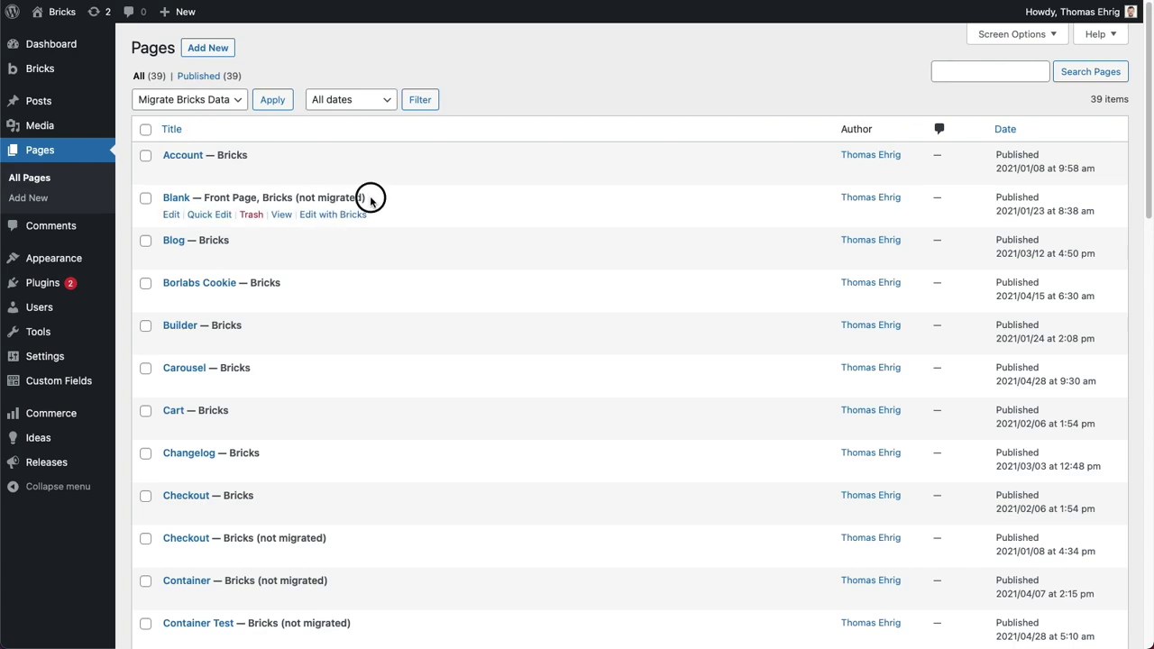
{"action": "left_click_drag", "start_coordinate": [368, 198], "coordinate": [296, 200]}
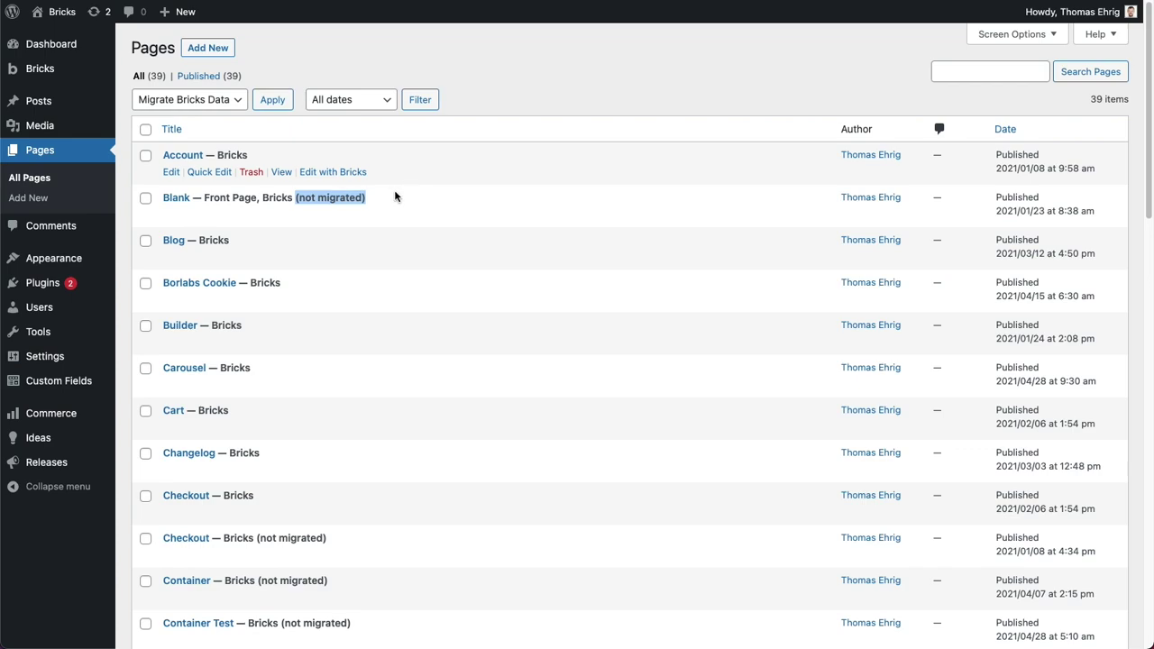
{"action": "left_click", "coordinate": [371, 196]}
{"action": "left_click_drag", "start_coordinate": [368, 197], "coordinate": [295, 202]}
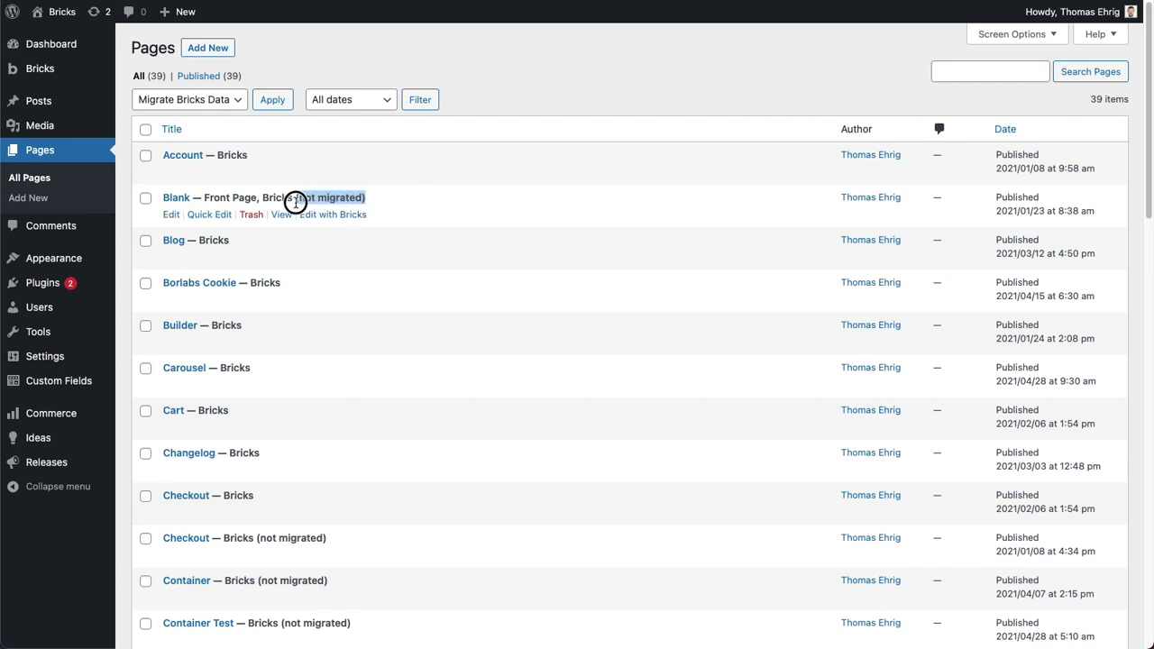
{"action": "left_click", "coordinate": [496, 62]}
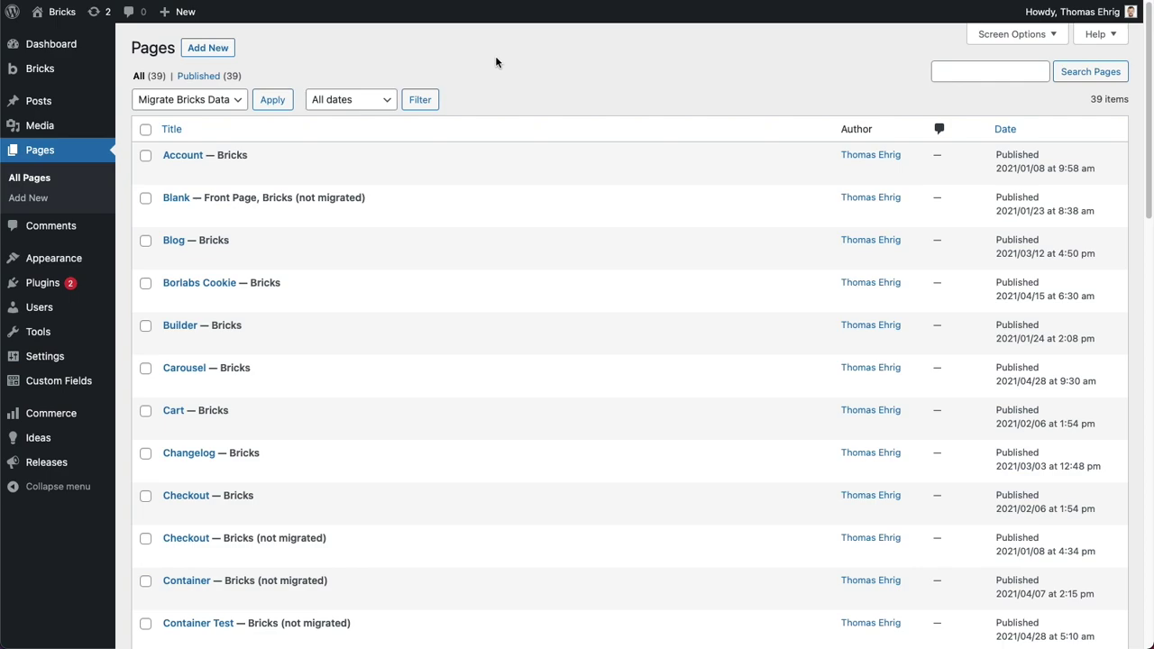
{"action": "left_click", "coordinate": [496, 56]}
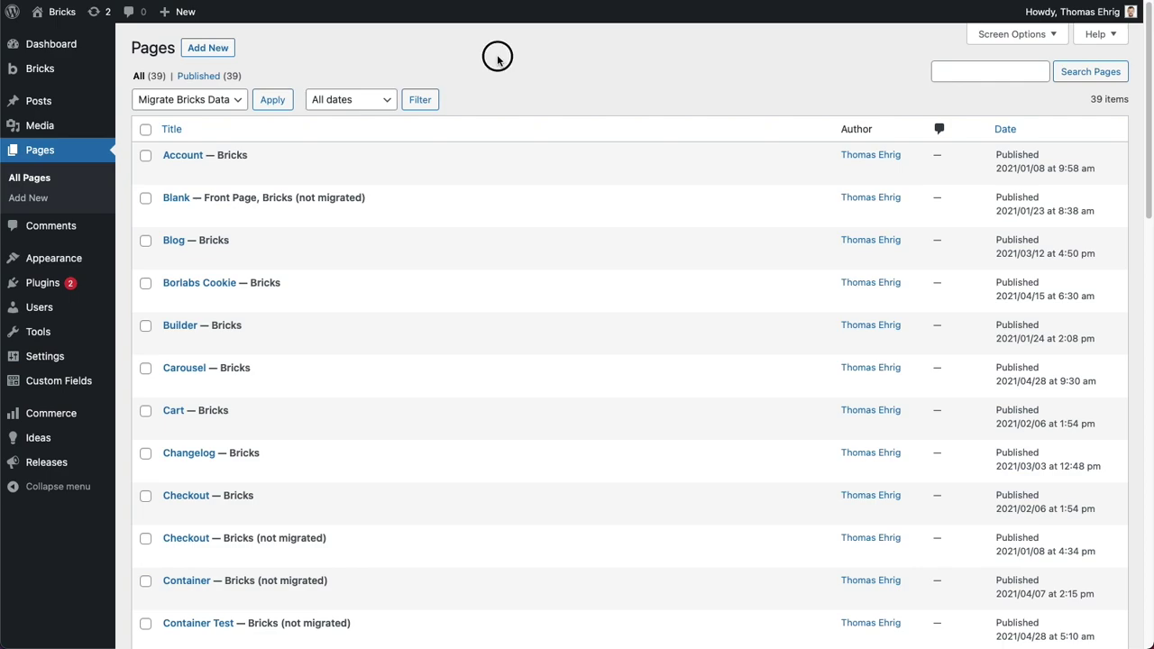